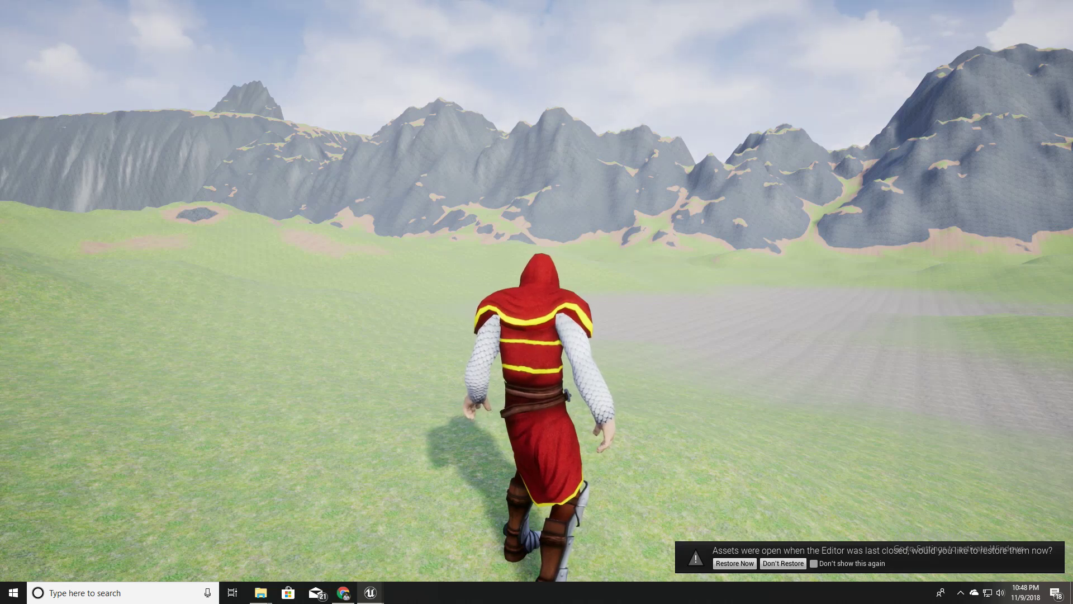
Step: Examine the grass and mountain terrain textures in the running game preview and in the full-size level viewport
{"action": "key", "text": "a"}
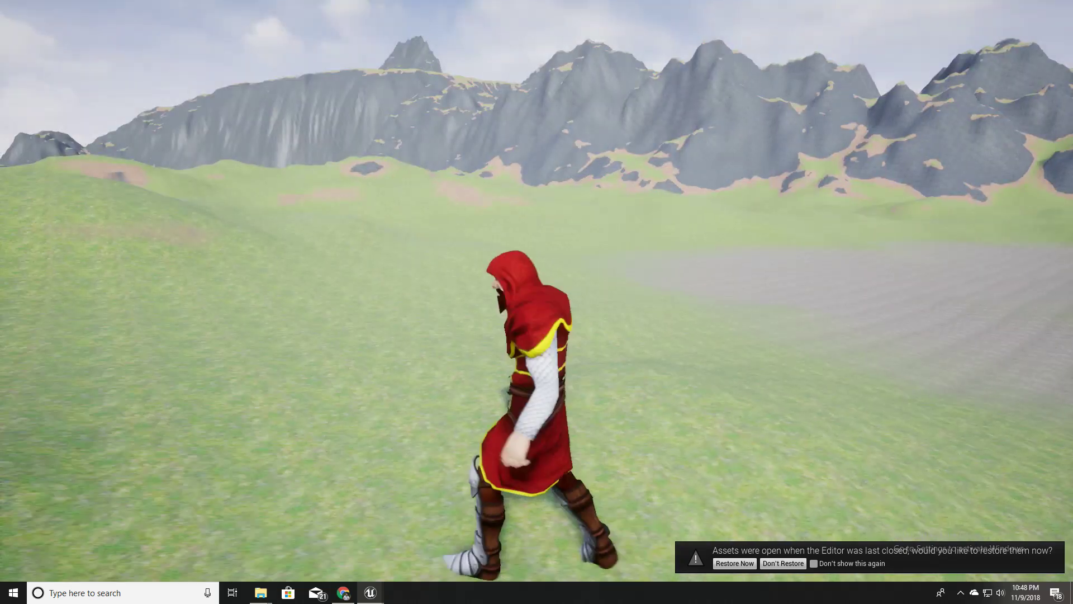
{"action": "key", "text": "s"}
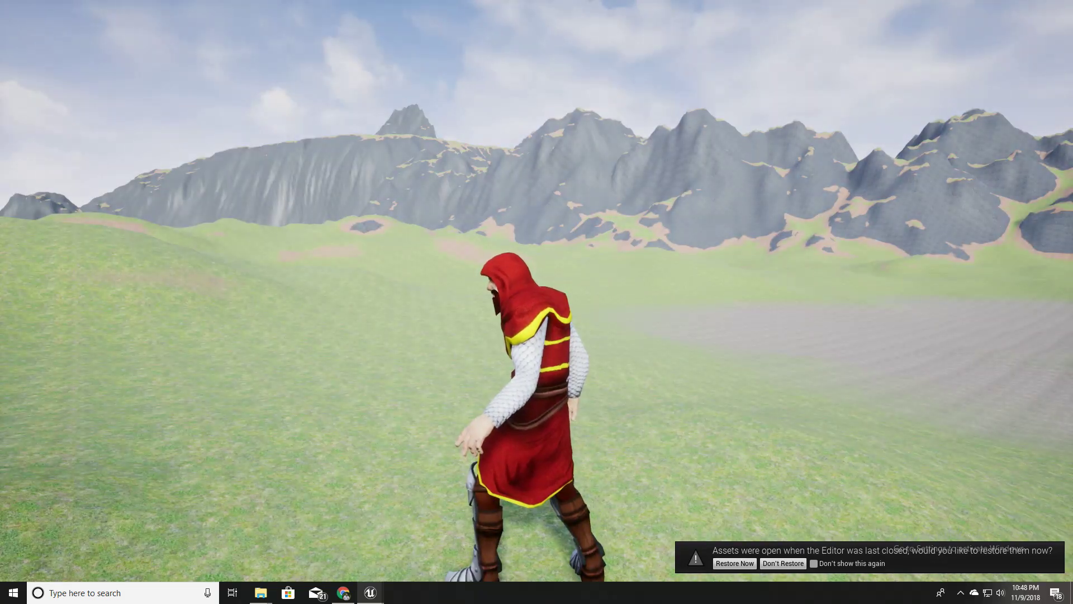
{"action": "key", "text": "a"}
{"action": "key", "text": "Escape"}
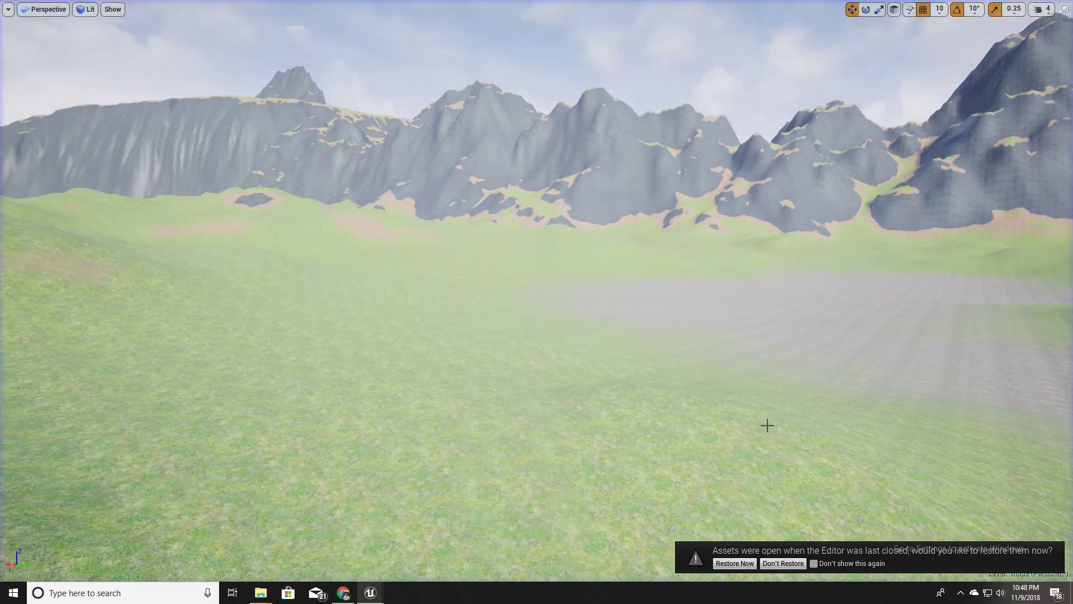
{"action": "key", "text": "F11"}
{"action": "key", "text": "F11"}
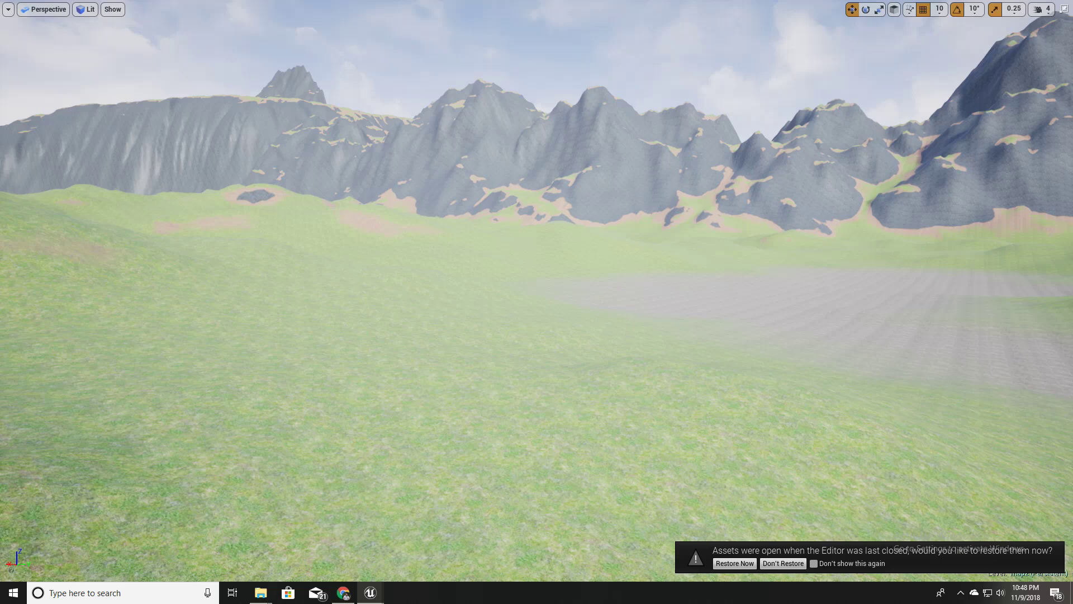
{"action": "mouse_move", "coordinate": [741, 437]}
{"action": "right_mouse_down"}
{"action": "mouse_move", "coordinate": [676, 464]}
{"action": "mouse_move", "coordinate": [741, 437]}
{"action": "right_mouse_up"}
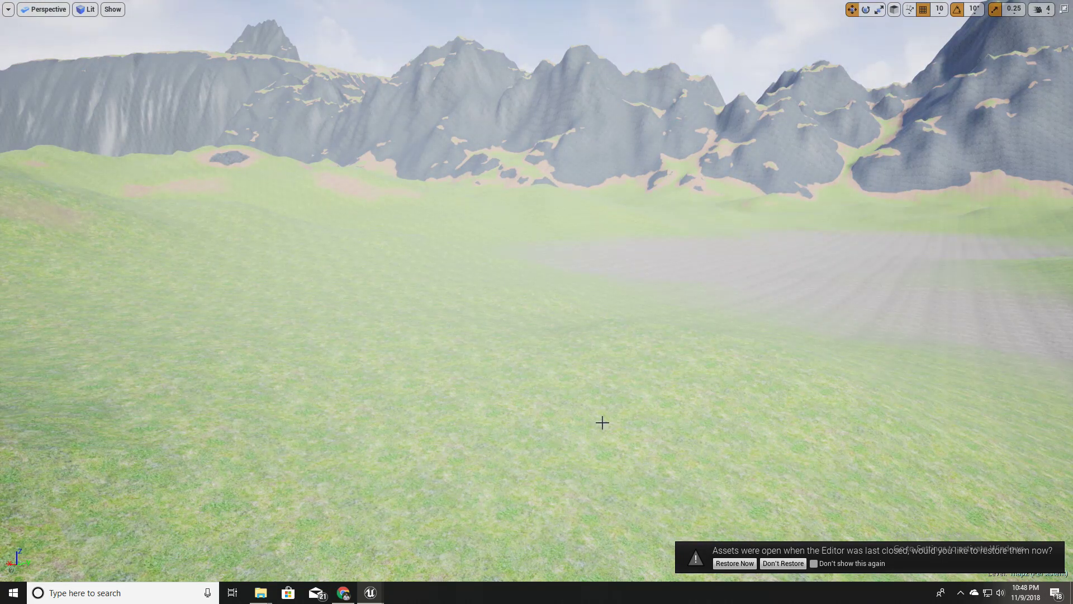
{"action": "mouse_move", "coordinate": [603, 423]}
{"action": "right_mouse_down"}
{"action": "mouse_move", "coordinate": [632, 409]}
{"action": "mouse_move", "coordinate": [607, 422]}
{"action": "right_mouse_up"}
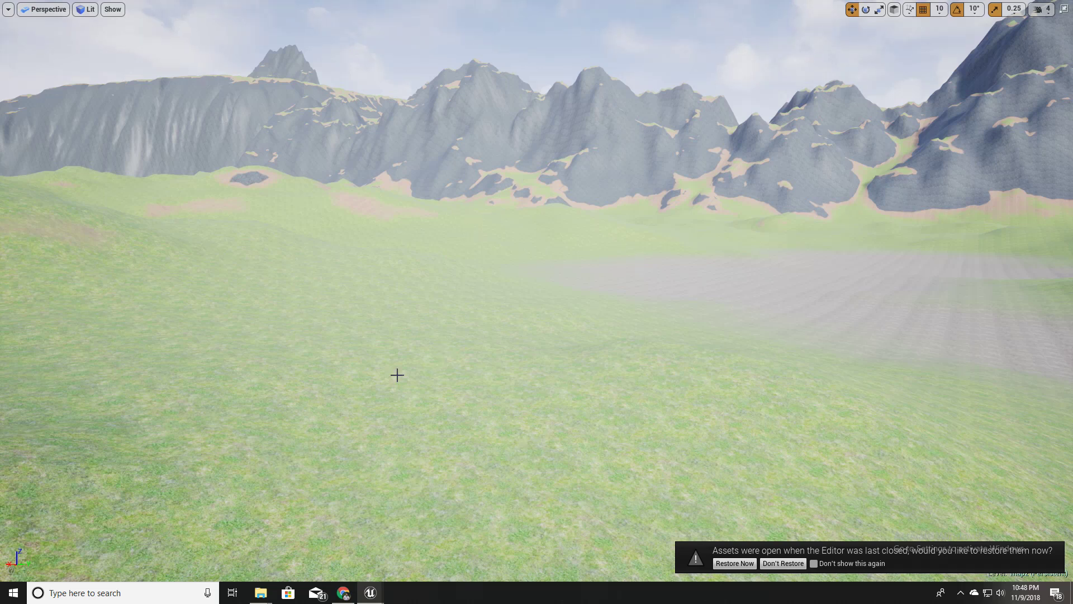
{"action": "right_click_drag", "start_coordinate": [379, 425], "coordinate": [399, 419]}
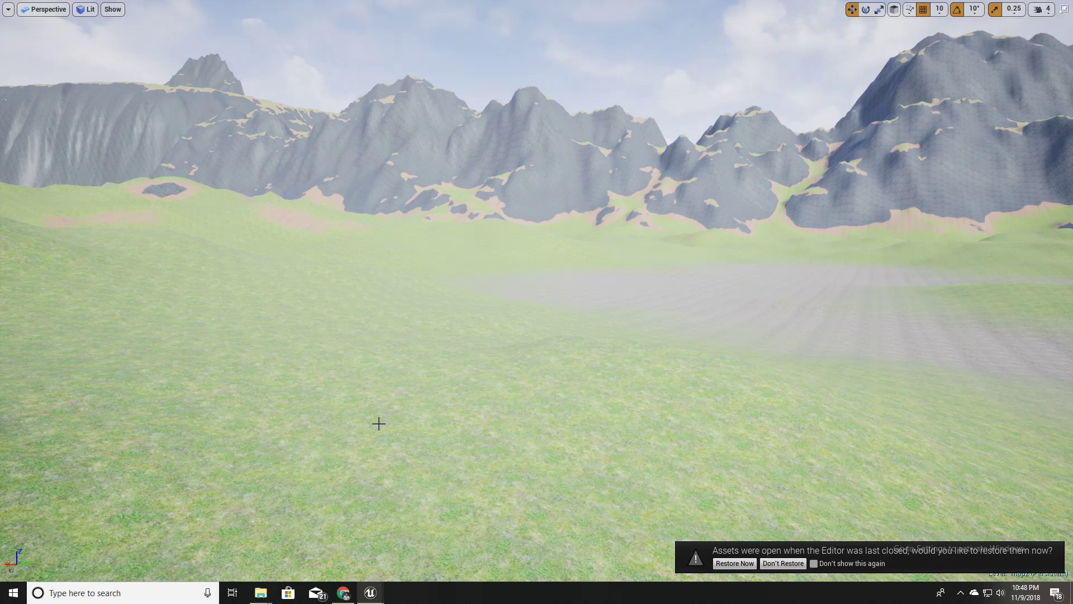
{"action": "key", "text": "F11"}
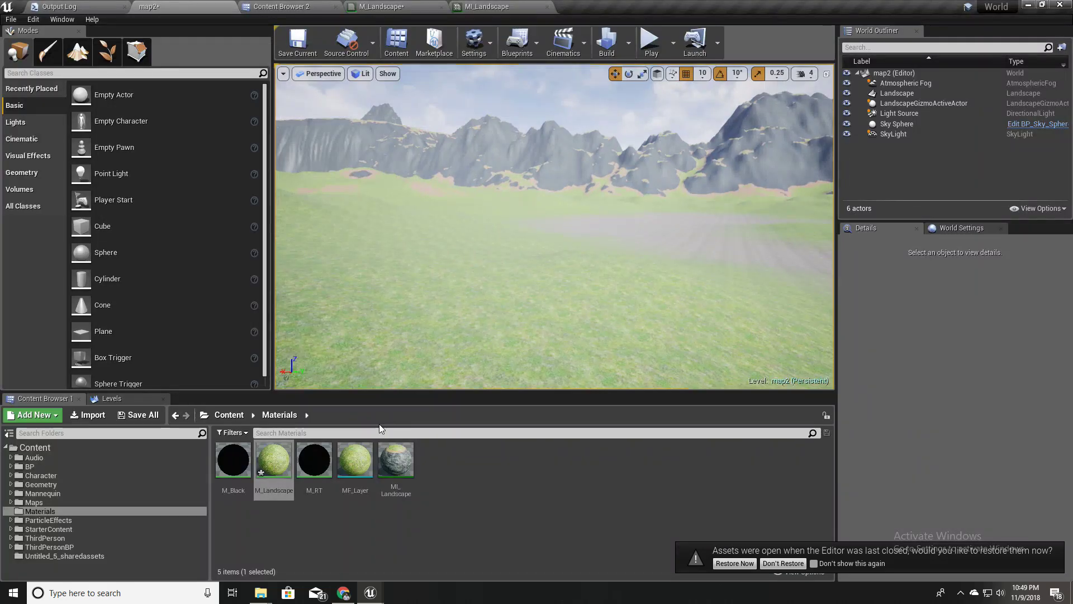
Step: Open the material instance assigned to the landscape, MI_Landscape, and its parent material M_Landscape
{"action": "left_click", "coordinate": [515, 329]}
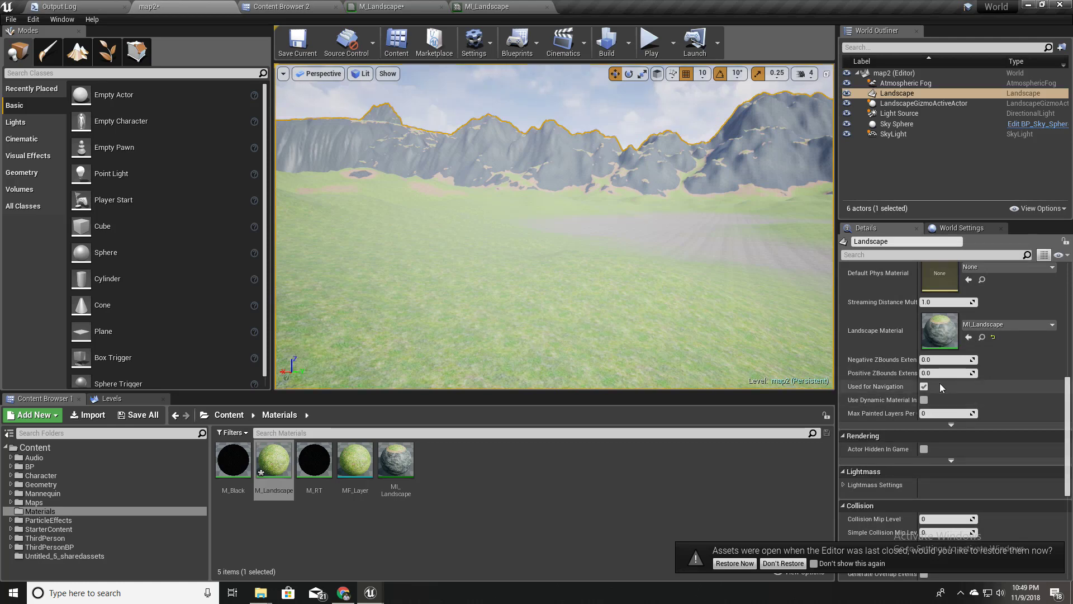
{"action": "double_click", "coordinate": [945, 335]}
{"action": "scroll", "coordinate": [643, 363], "scroll_direction": "down", "scroll_amount": 10}
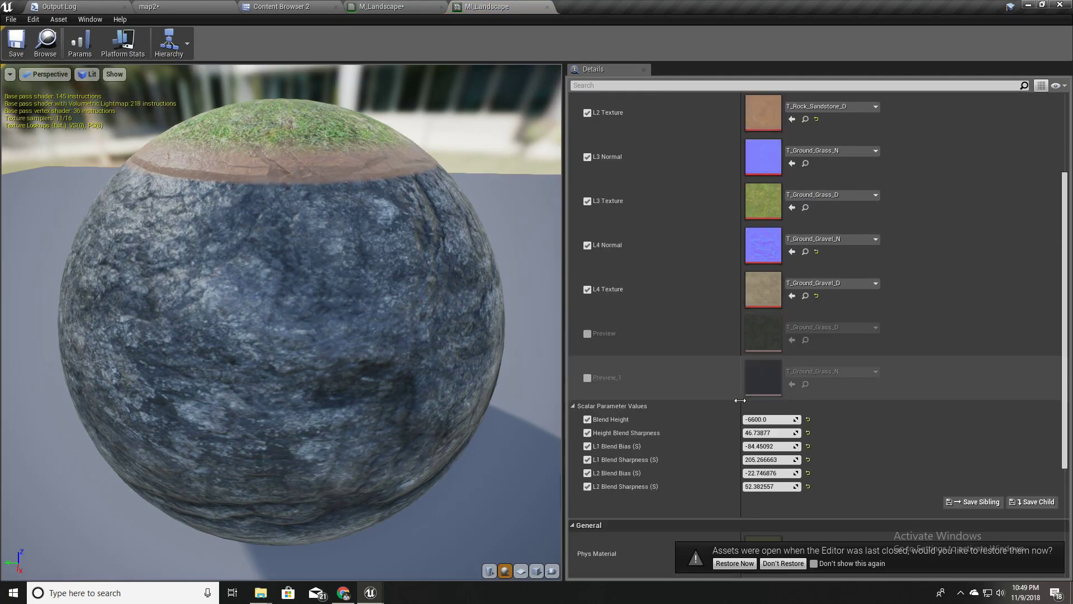
{"action": "double_click", "coordinate": [757, 453]}
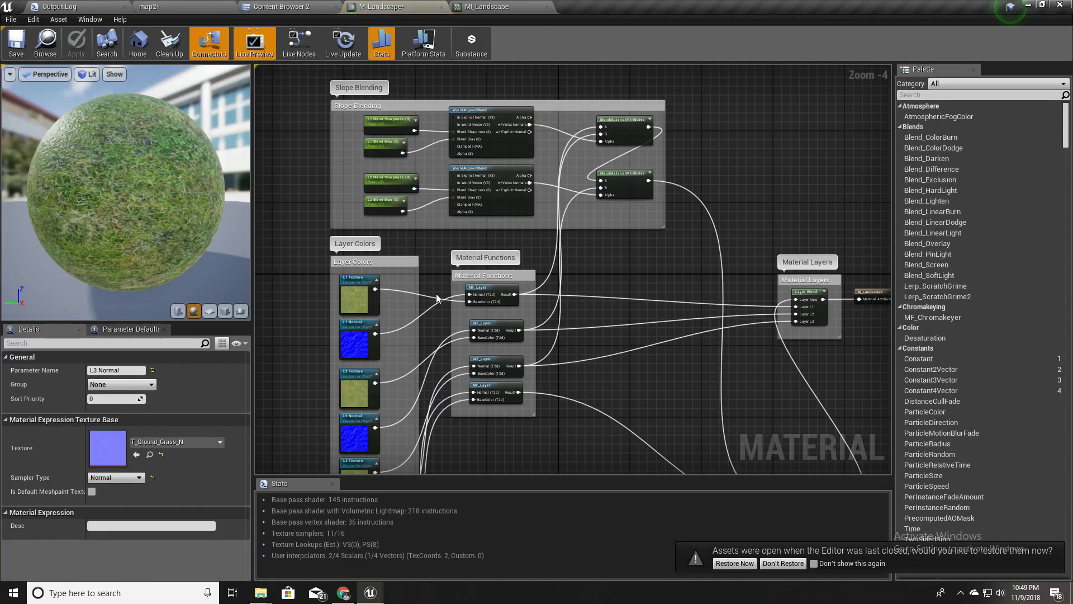
Step: Open the MF_Layer material function from its first node in the Material Functions group
{"action": "scroll", "coordinate": [486, 303], "scroll_direction": "up", "scroll_amount": 4}
{"action": "right_click_drag", "start_coordinate": [402, 319], "coordinate": [459, 229]}
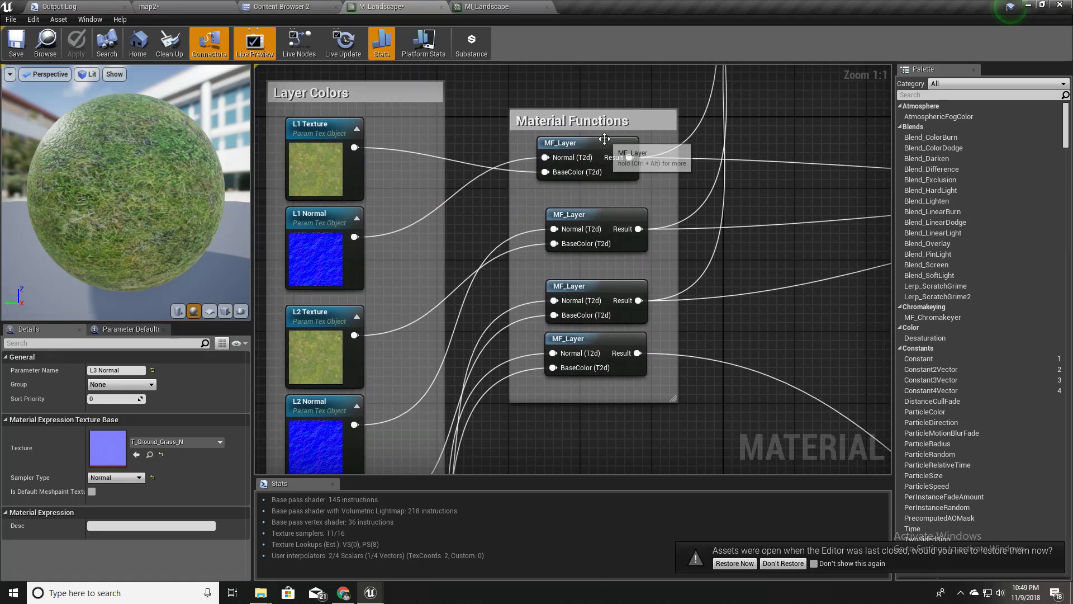
{"action": "double_click", "coordinate": [612, 158]}
Step: Examine the MF_Layer graph, from the material attributes output back to the base color and normal texture inputs
{"action": "right_click_drag", "start_coordinate": [501, 339], "coordinate": [710, 283]}
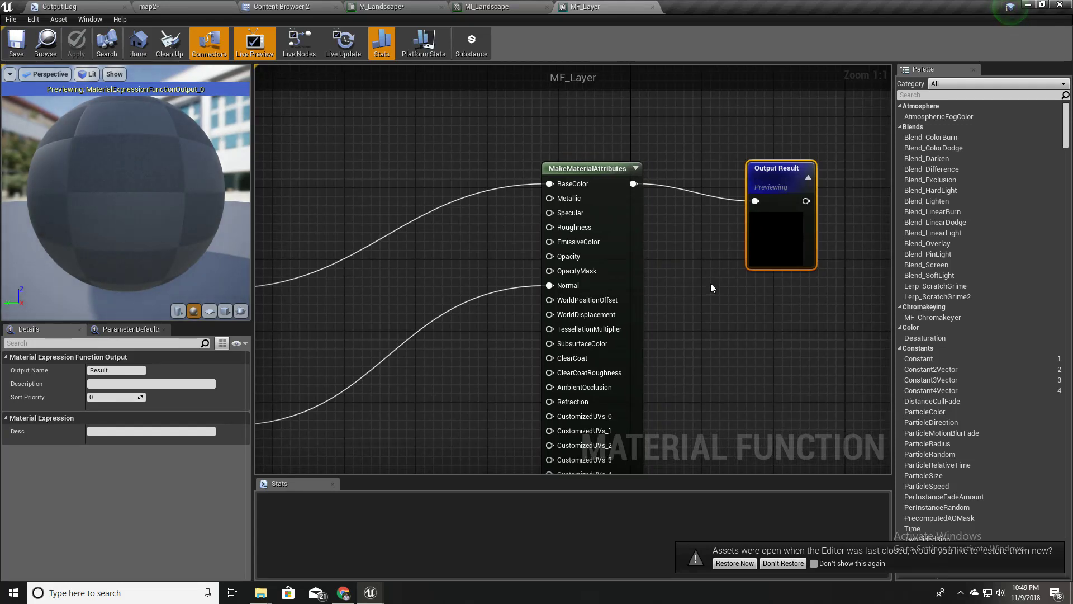
{"action": "scroll", "coordinate": [657, 216], "scroll_direction": "down", "scroll_amount": 4}
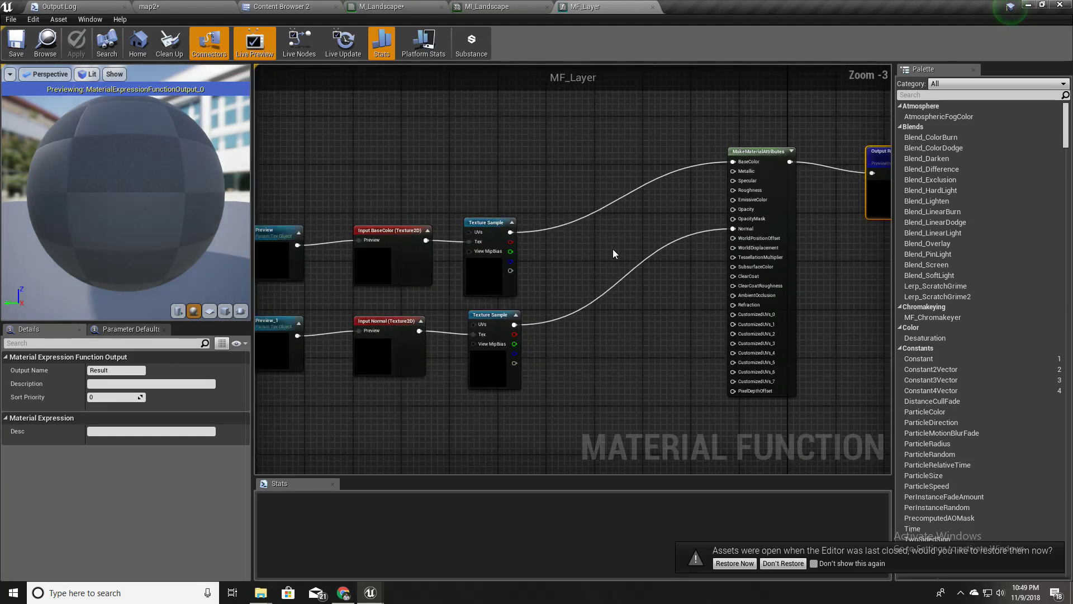
{"action": "right_click_drag", "start_coordinate": [550, 250], "coordinate": [612, 249]}
{"action": "scroll", "coordinate": [574, 259], "scroll_direction": "up", "scroll_amount": 3}
{"action": "right_click_drag", "start_coordinate": [524, 302], "coordinate": [621, 289]}
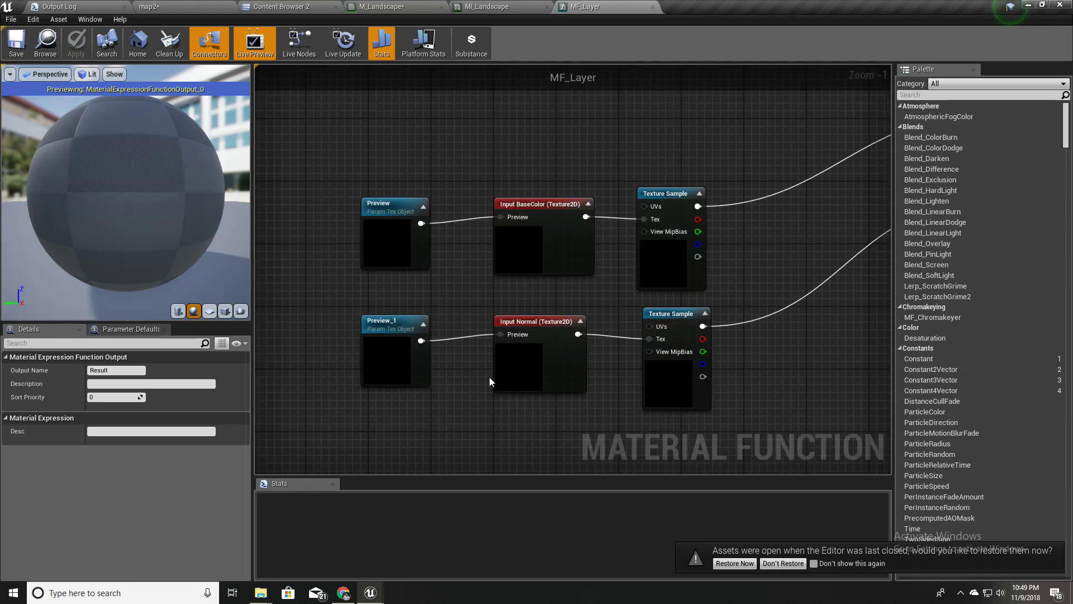
{"action": "scroll", "coordinate": [628, 270], "scroll_direction": "up", "scroll_amount": 1}
{"action": "right_click_drag", "start_coordinate": [611, 281], "coordinate": [632, 346]}
{"action": "right_click_drag", "start_coordinate": [582, 383], "coordinate": [521, 238]}
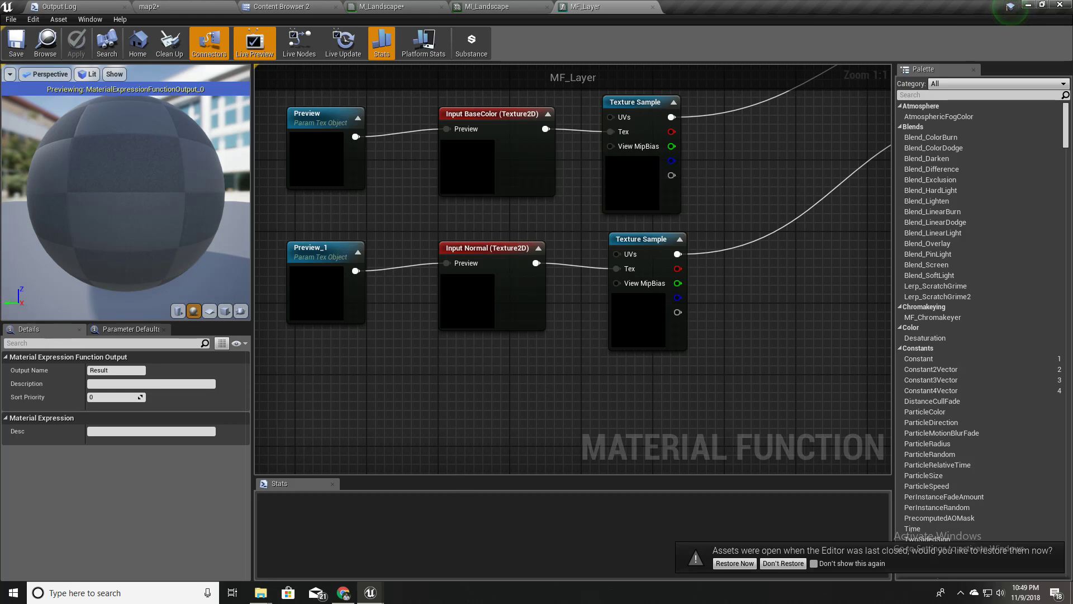
{"action": "right_click_drag", "start_coordinate": [648, 165], "coordinate": [652, 235]}
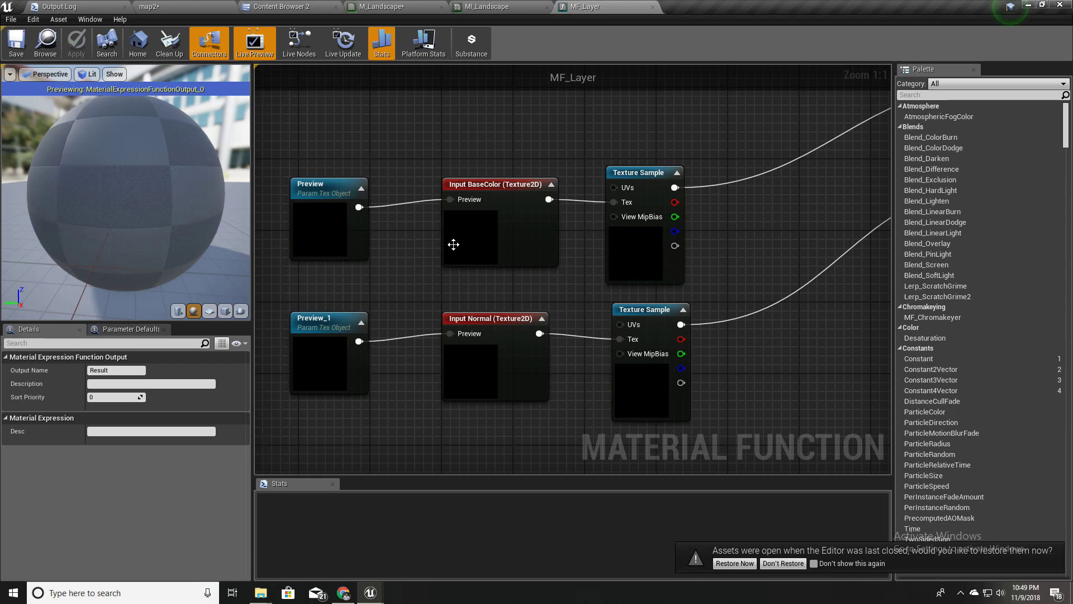
{"action": "right_click_drag", "start_coordinate": [580, 213], "coordinate": [596, 248]}
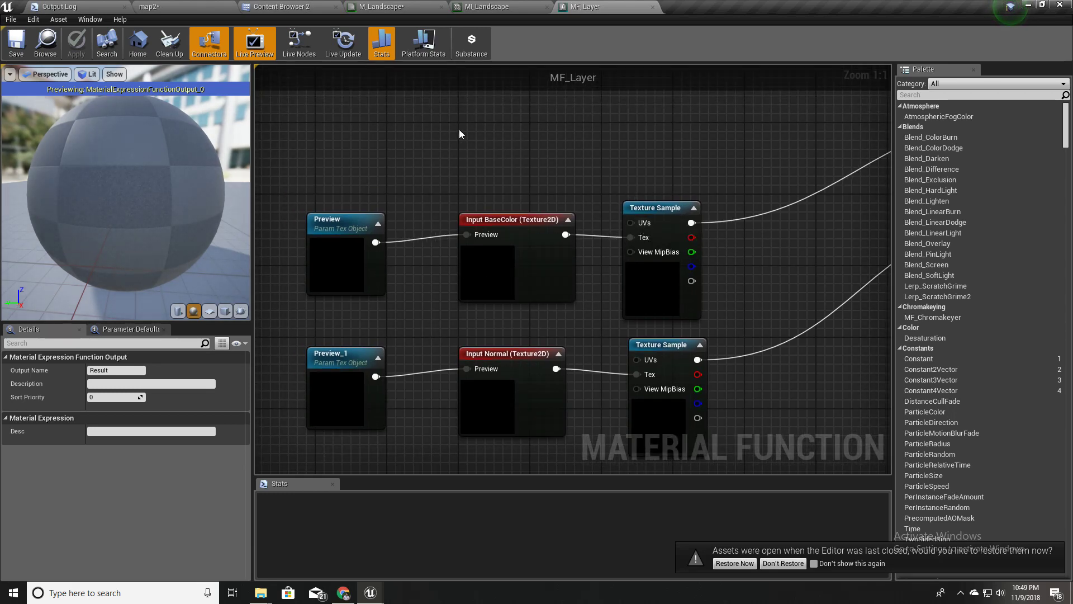
{"action": "right_click_drag", "start_coordinate": [461, 129], "coordinate": [463, 129]}
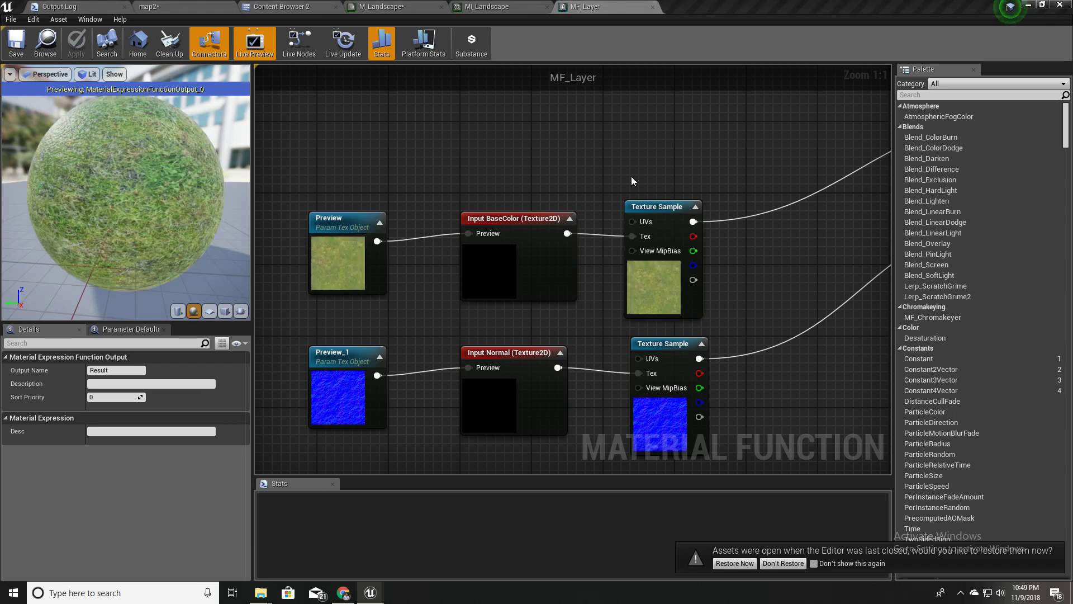
{"action": "right_click_drag", "start_coordinate": [577, 177], "coordinate": [663, 189]}
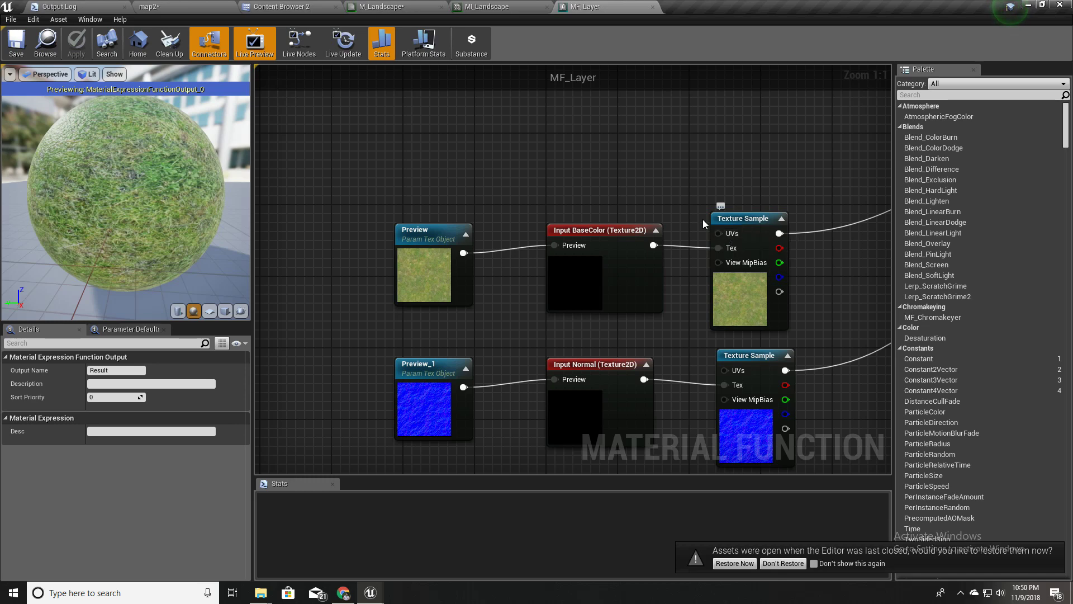
Step: Add a texture coordinate node in the empty graph area above the base color Preview node
{"action": "right_click_drag", "start_coordinate": [590, 175], "coordinate": [591, 267]}
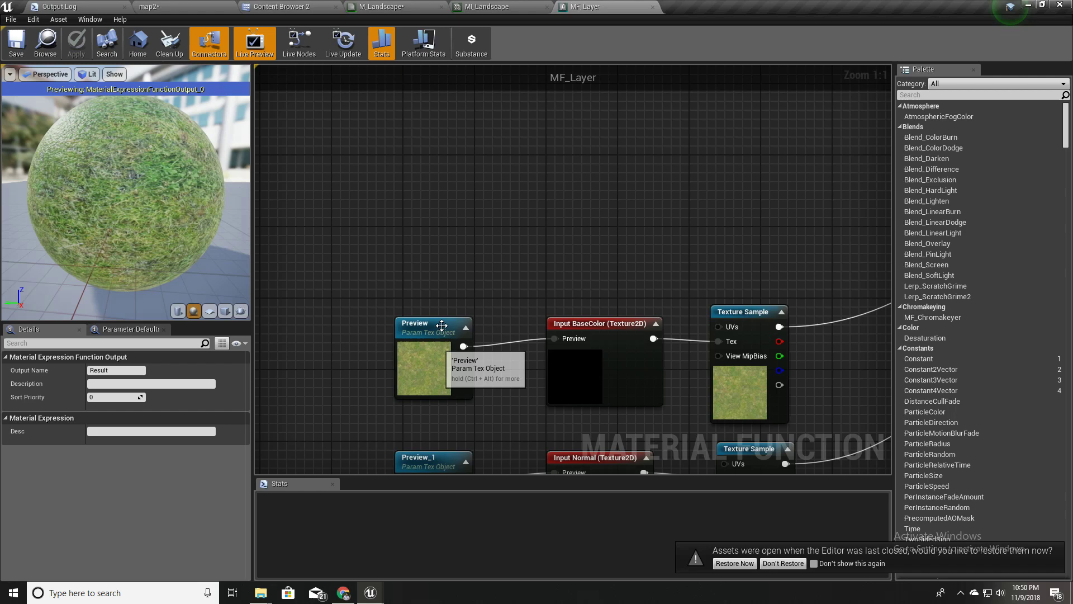
{"action": "right_click", "coordinate": [413, 200]}
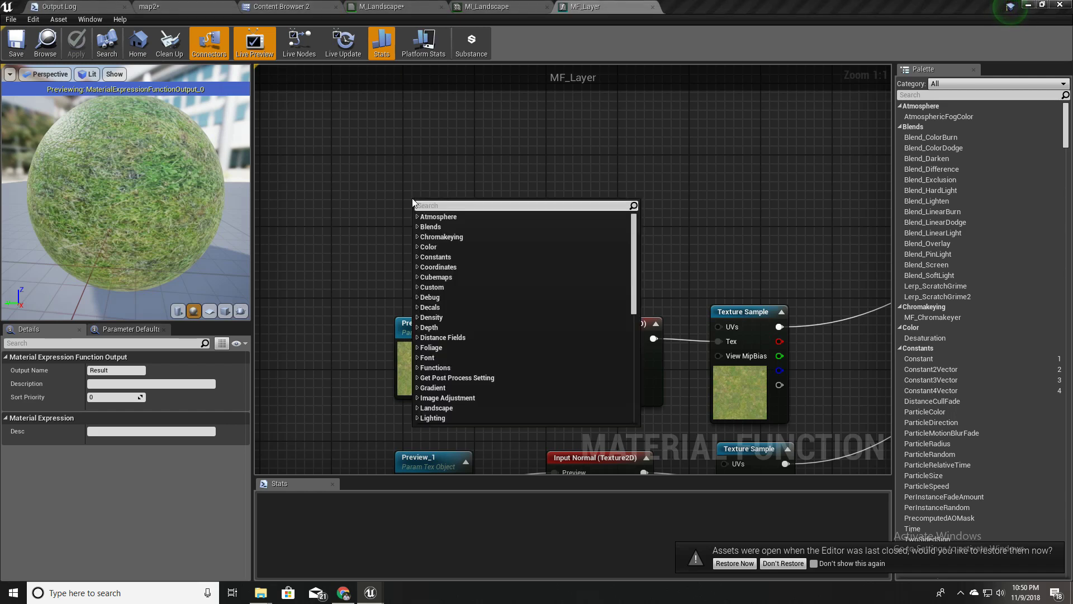
{"action": "type", "text": "texture"}
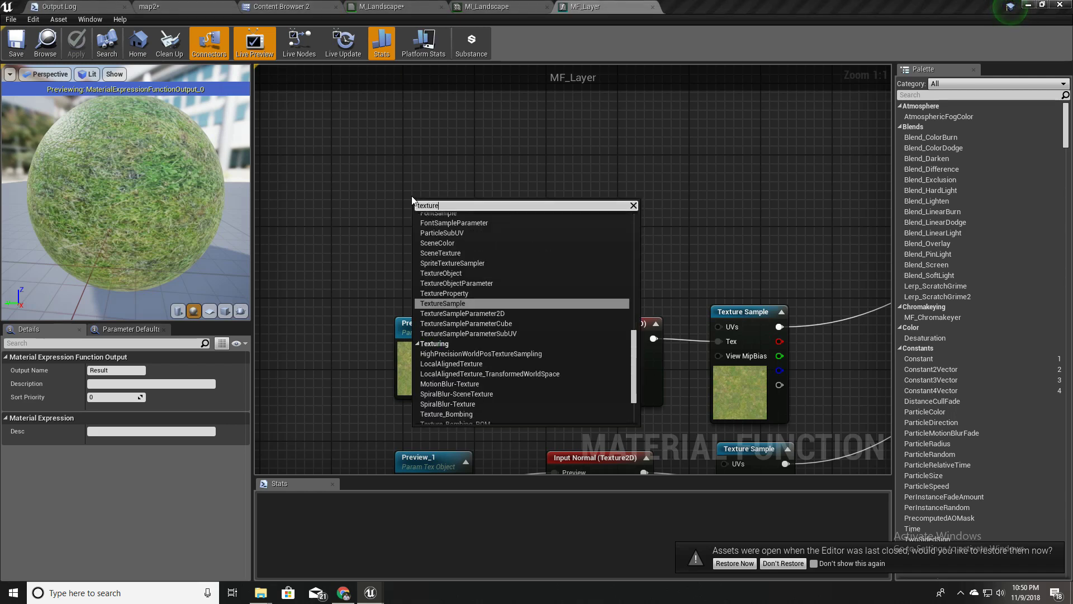
{"action": "type", "text": "coo"}
{"action": "key", "text": "Return"}
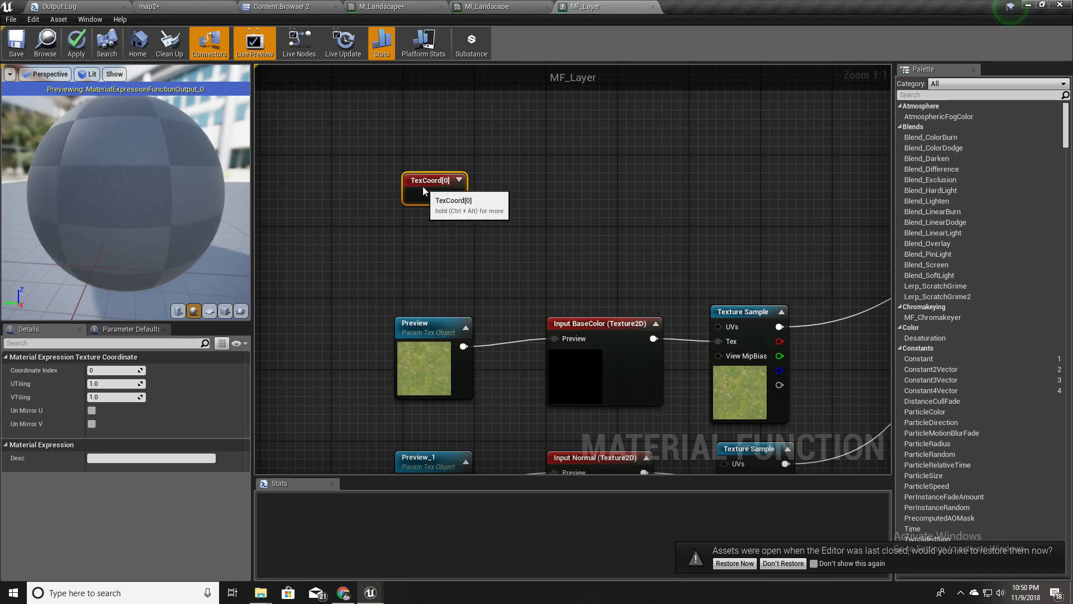
Step: Add a Multiply node with the TexCoord output wired into input A and align it beside the TexCoord node
{"action": "right_click_drag", "start_coordinate": [505, 291], "coordinate": [475, 293]}
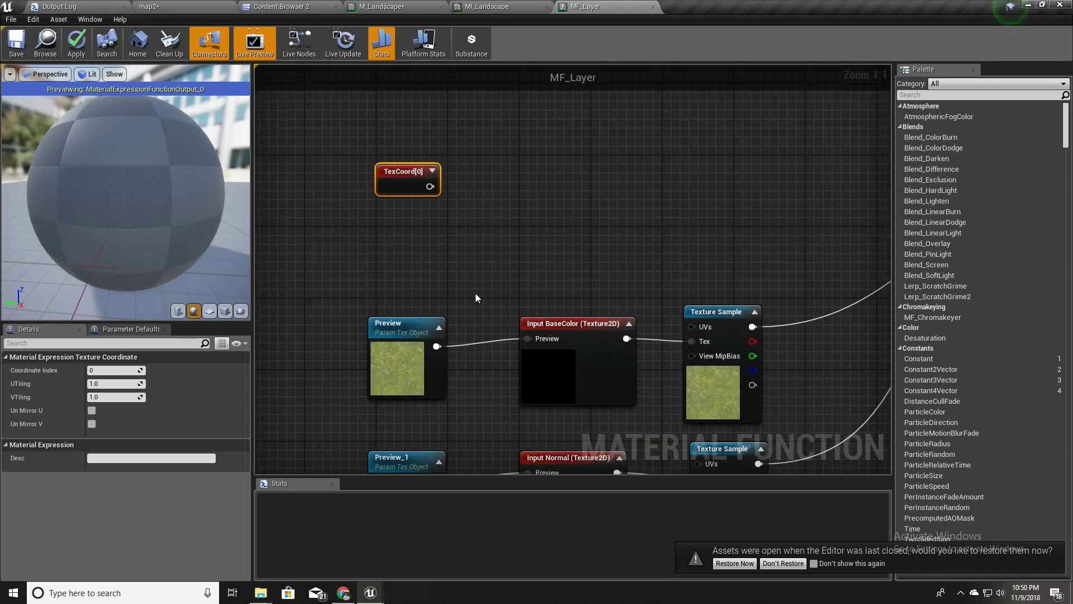
{"action": "right_click_drag", "start_coordinate": [454, 255], "coordinate": [457, 176]}
{"action": "right_click_drag", "start_coordinate": [604, 216], "coordinate": [624, 317]}
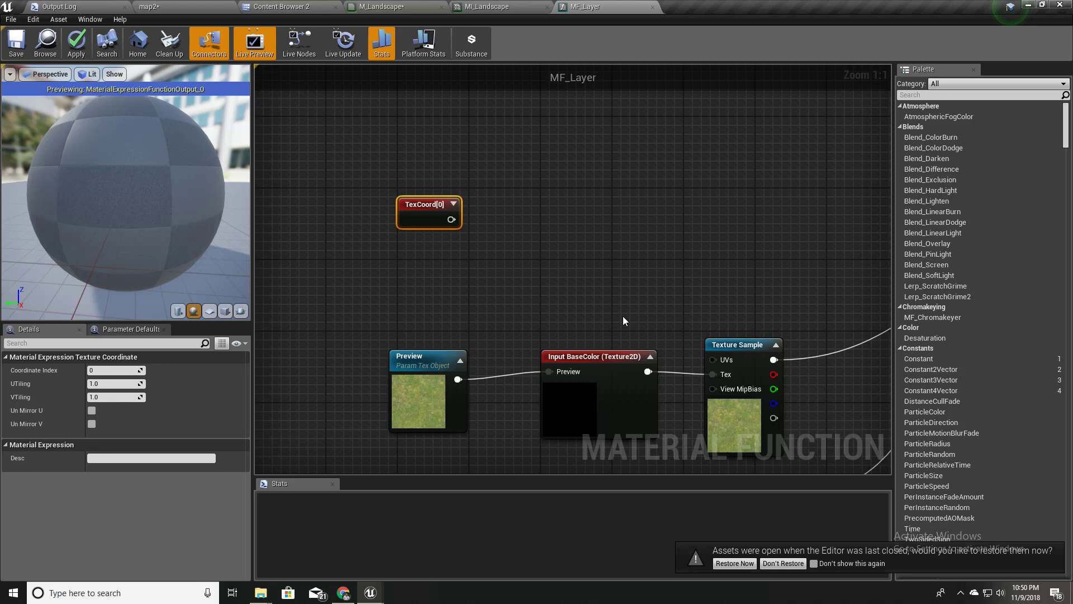
{"action": "left_click_drag", "start_coordinate": [451, 220], "coordinate": [516, 218]}
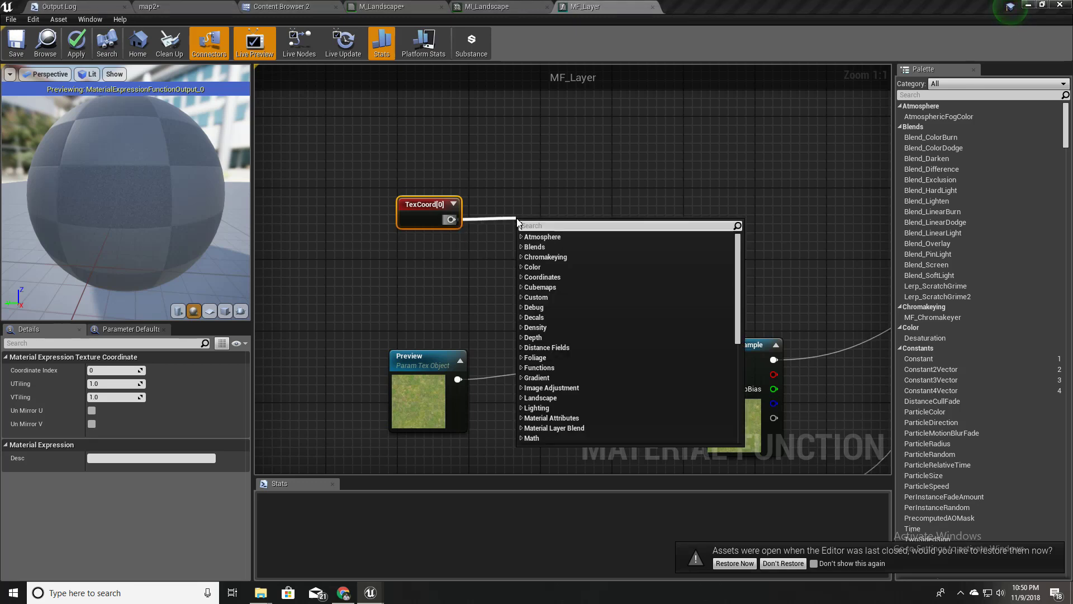
{"action": "type", "text": "*"}
{"action": "key", "text": "Return"}
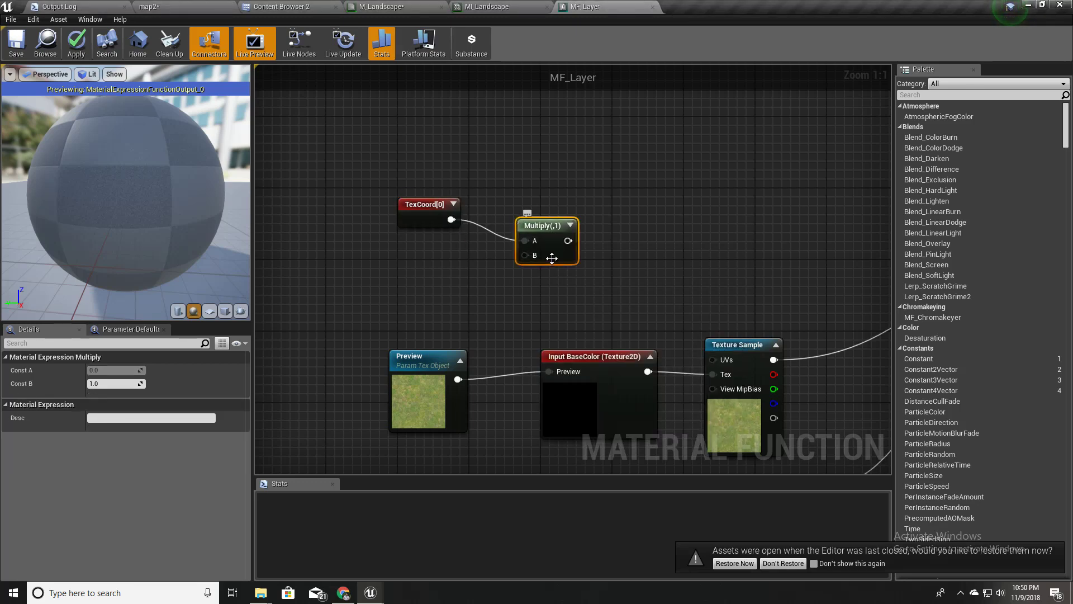
{"action": "left_click_drag", "start_coordinate": [542, 240], "coordinate": [540, 226]}
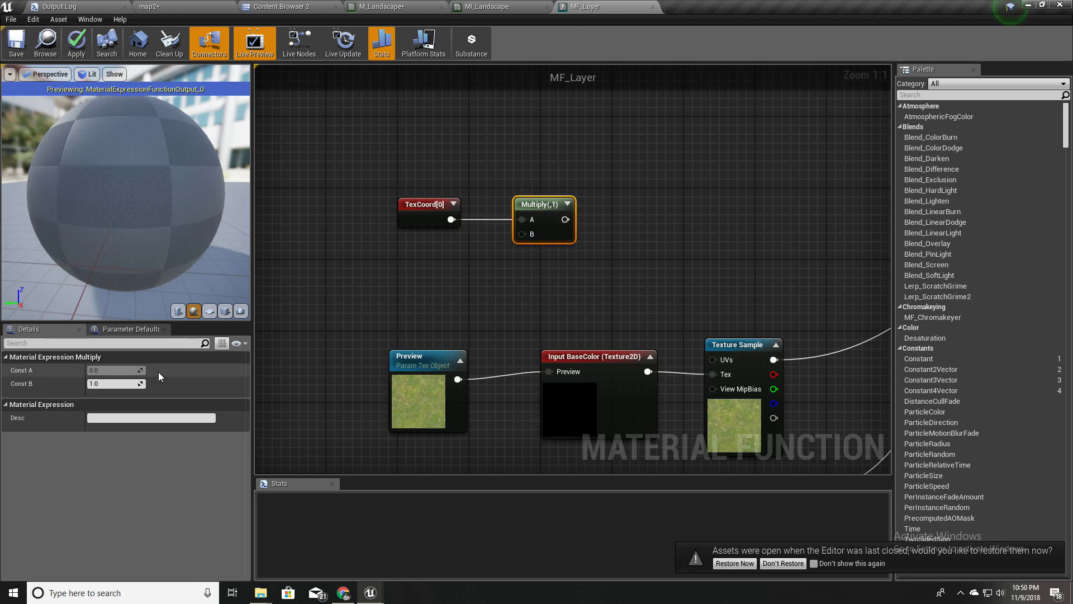
Step: Set the Multiply node's Const B value to 0.2
{"action": "left_click", "coordinate": [119, 384]}
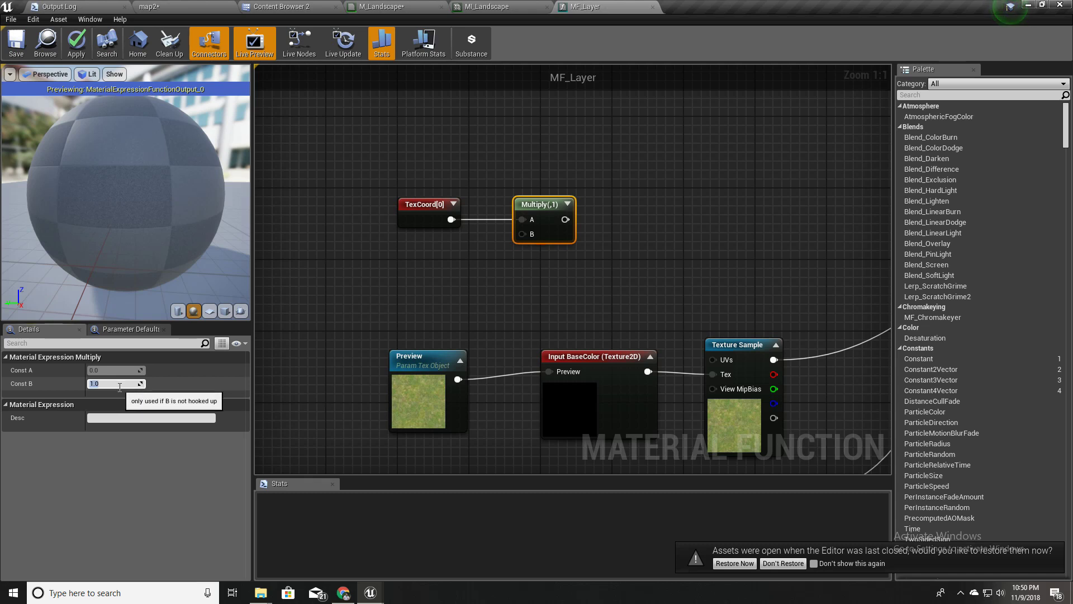
{"action": "type", "text": ".2"}
{"action": "key", "text": "Return"}
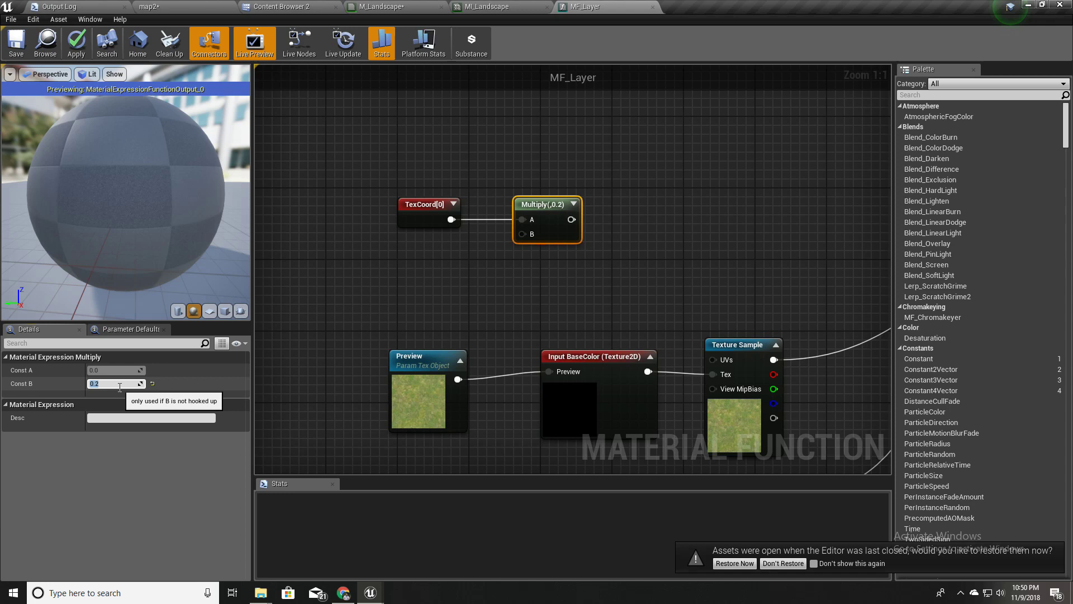
Step: Connect the Multiply output to the UVs input of the base color Texture Sample
{"action": "right_click_drag", "start_coordinate": [596, 263], "coordinate": [565, 206]}
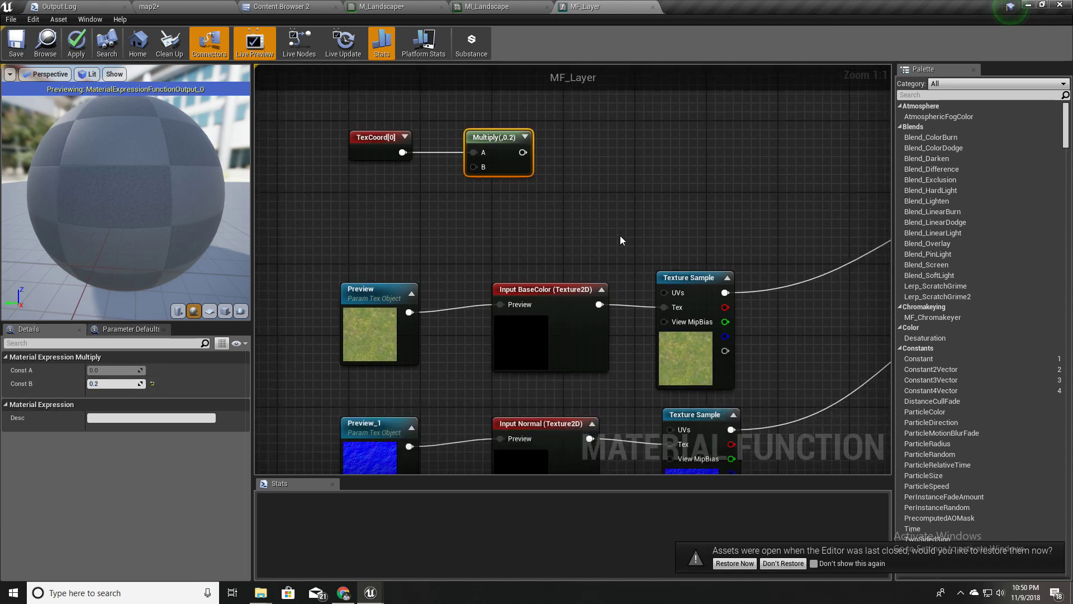
{"action": "left_click_drag", "start_coordinate": [523, 152], "coordinate": [665, 291]}
{"action": "right_click_drag", "start_coordinate": [439, 197], "coordinate": [455, 224]}
{"action": "right_click_drag", "start_coordinate": [528, 260], "coordinate": [481, 225]}
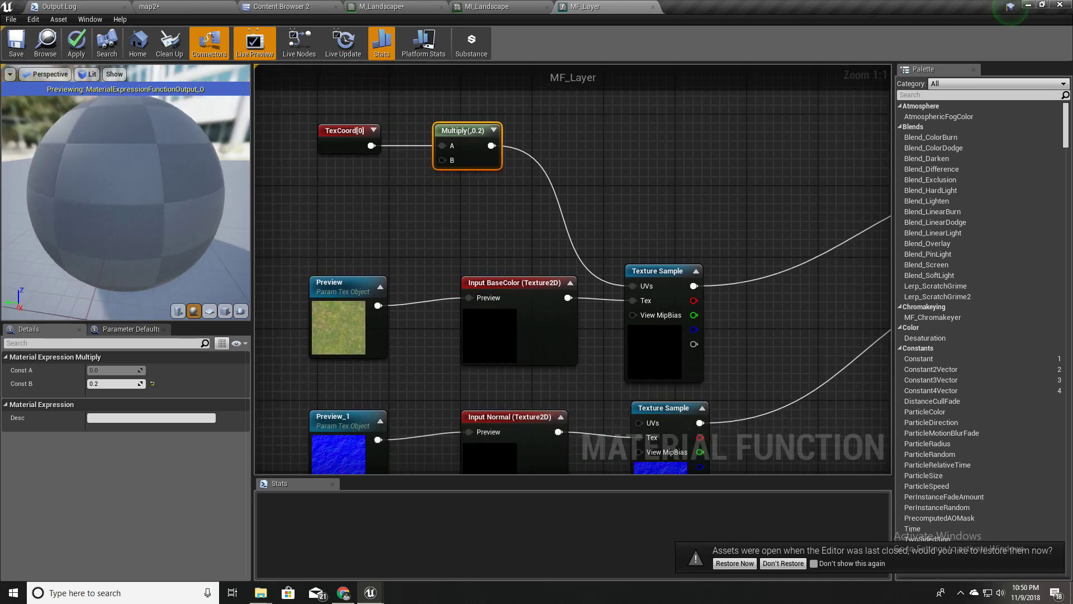
{"action": "scroll", "coordinate": [447, 240], "scroll_direction": "down", "scroll_amount": 4}
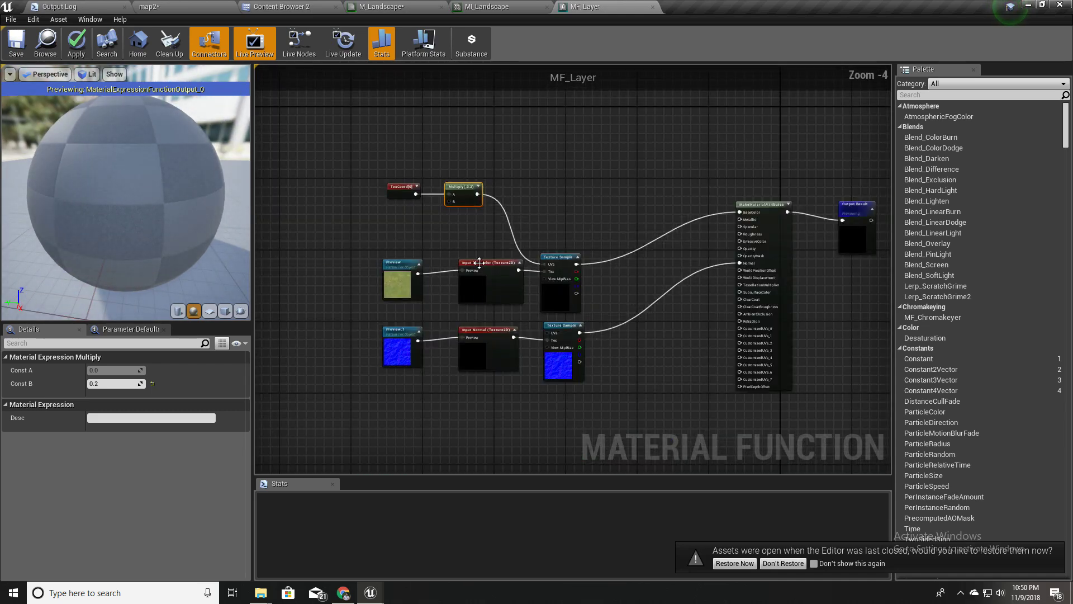
{"action": "left_click_drag", "start_coordinate": [471, 398], "coordinate": [394, 336]}
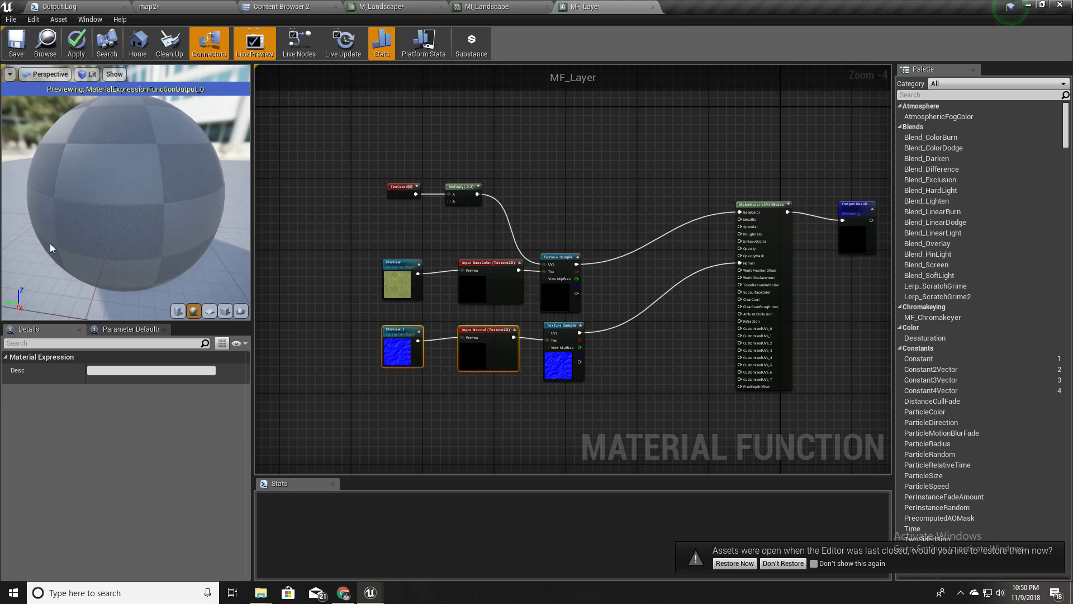
{"action": "right_click_drag", "start_coordinate": [297, 196], "coordinate": [320, 209]}
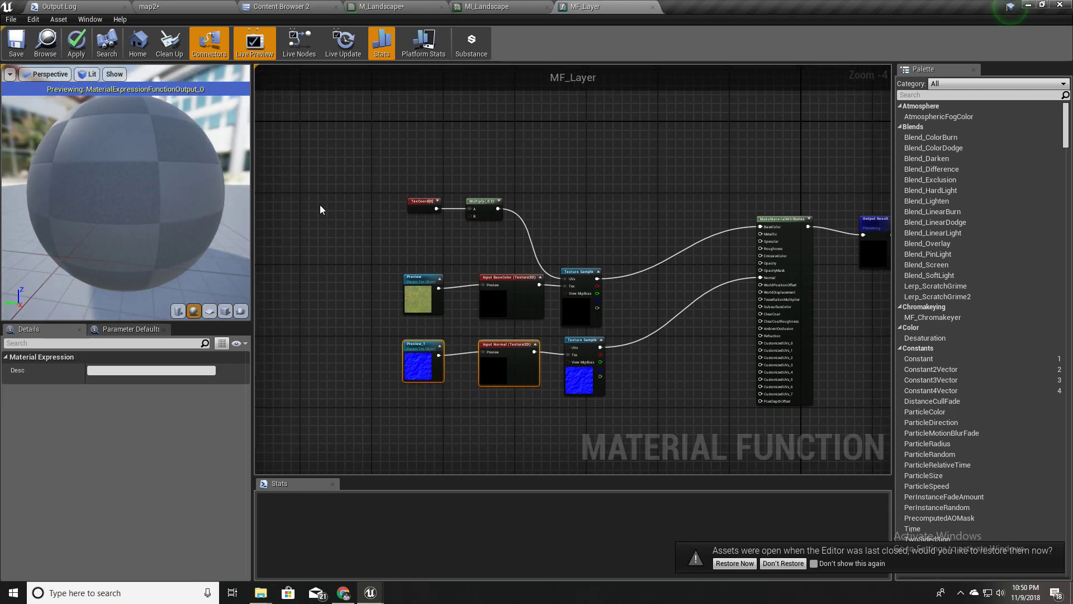
{"action": "scroll", "coordinate": [320, 210], "scroll_direction": "up", "scroll_amount": 3}
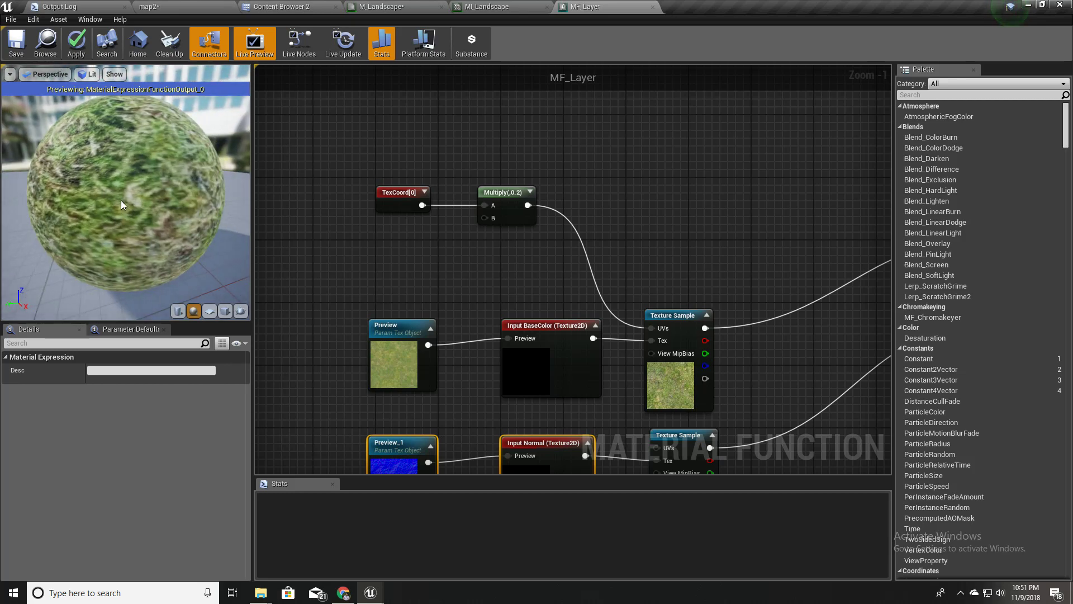
{"action": "scroll", "coordinate": [557, 257], "scroll_direction": "up", "scroll_amount": 1}
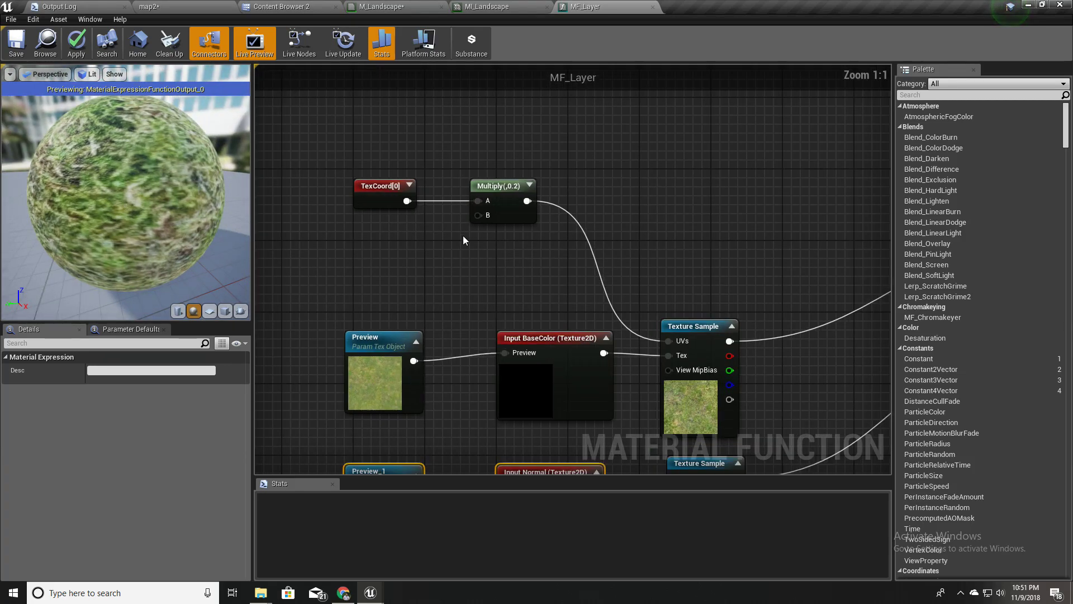
Step: Examine the ground texture tiling on the landscape in the map2 level, up close and in the distance
{"action": "left_click", "coordinate": [151, 6]}
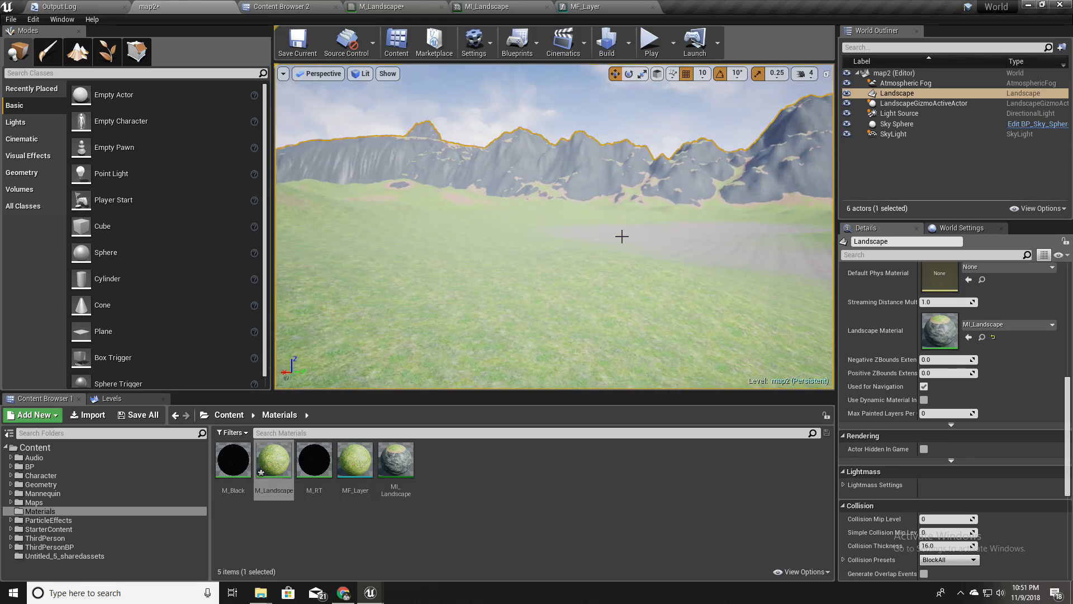
{"action": "left_click", "coordinate": [484, 6]}
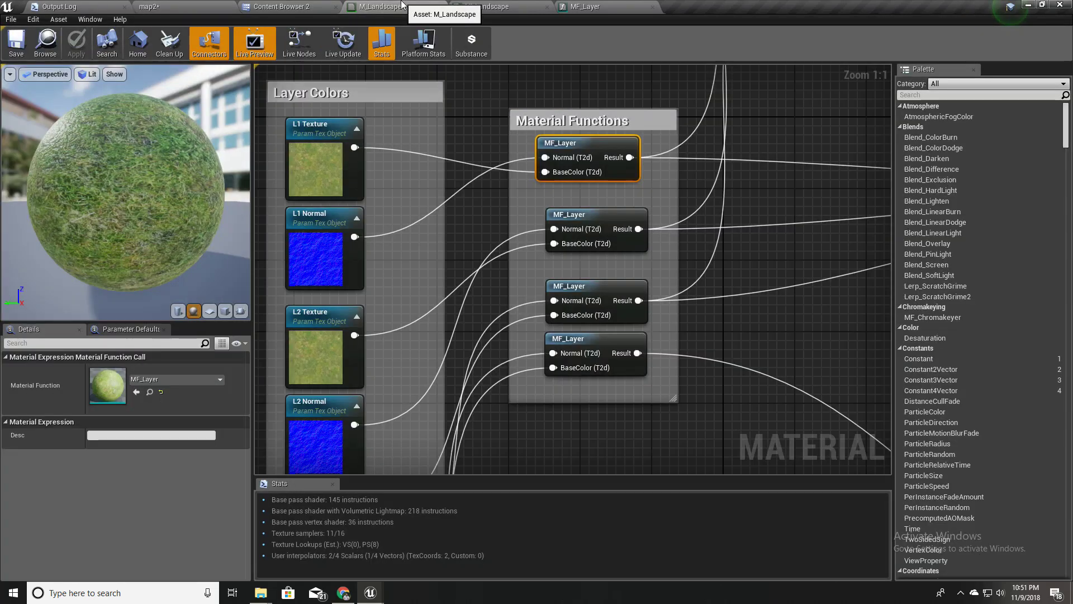
{"action": "left_click", "coordinate": [588, 7]}
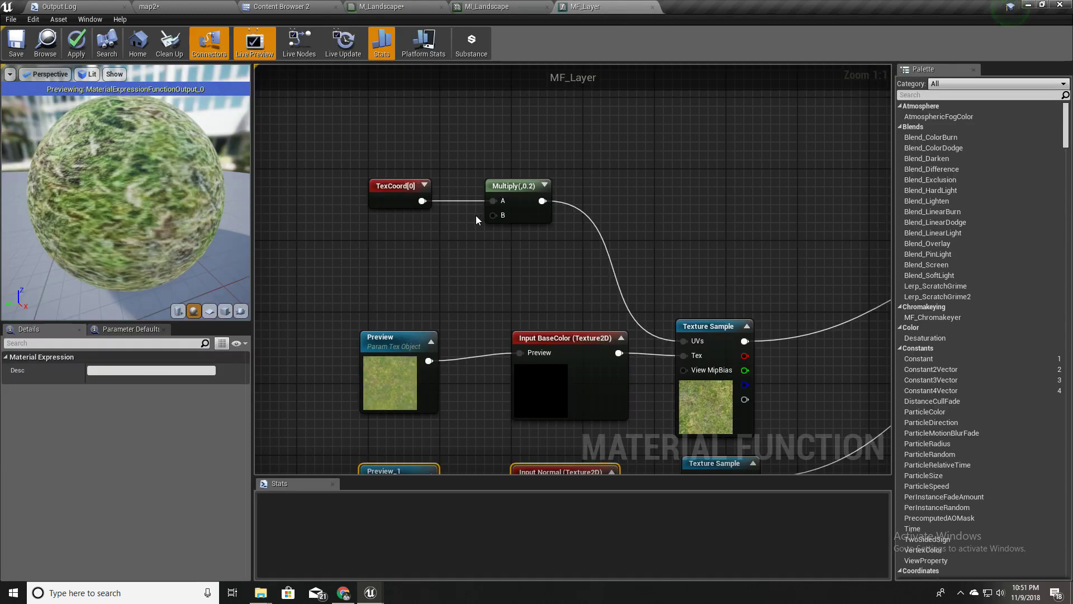
{"action": "left_click", "coordinate": [506, 213]}
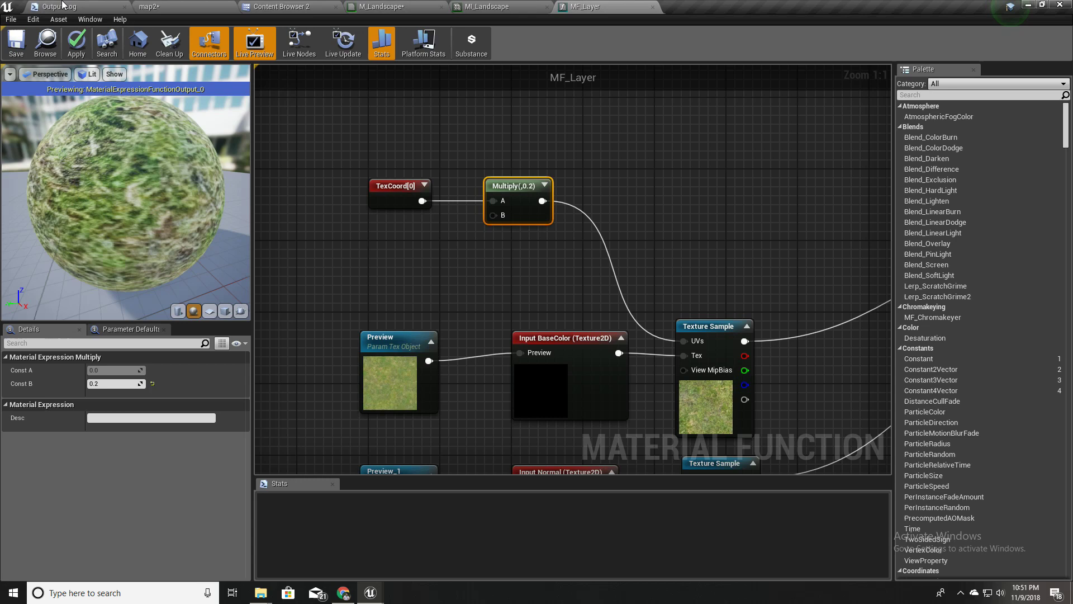
{"action": "left_click", "coordinate": [149, 7]}
{"action": "scroll", "coordinate": [464, 290], "scroll_direction": "up", "scroll_amount": 3}
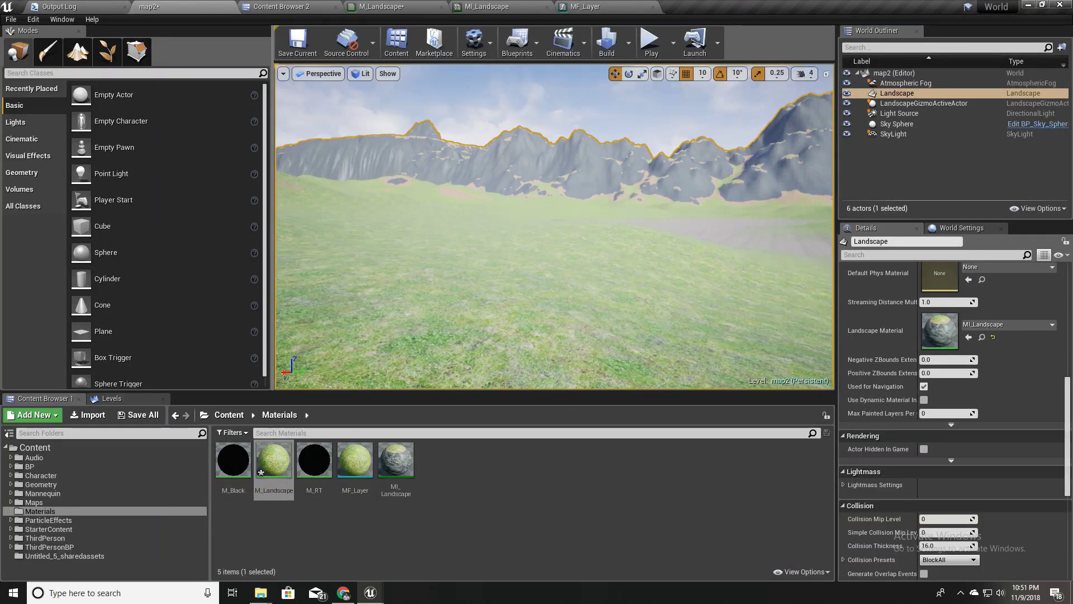
{"action": "mouse_move", "coordinate": [464, 290]}
{"action": "right_mouse_down"}
{"action": "mouse_move", "coordinate": [464, 321]}
{"action": "mouse_move", "coordinate": [462, 290]}
{"action": "right_mouse_up"}
{"action": "scroll", "coordinate": [463, 291], "scroll_direction": "up", "scroll_amount": 2}
{"action": "key", "text": "w"}
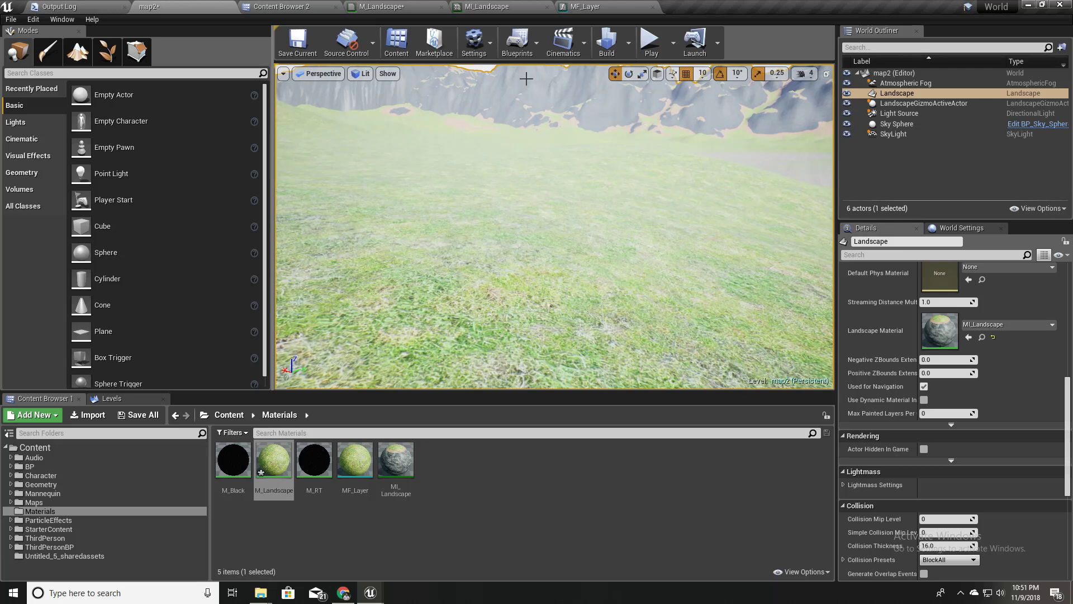
Step: In MF_Layer, add a scalar FunctionInput node wired into input B of the Multiply node and place it below TexCoord
{"action": "left_click", "coordinate": [607, 7]}
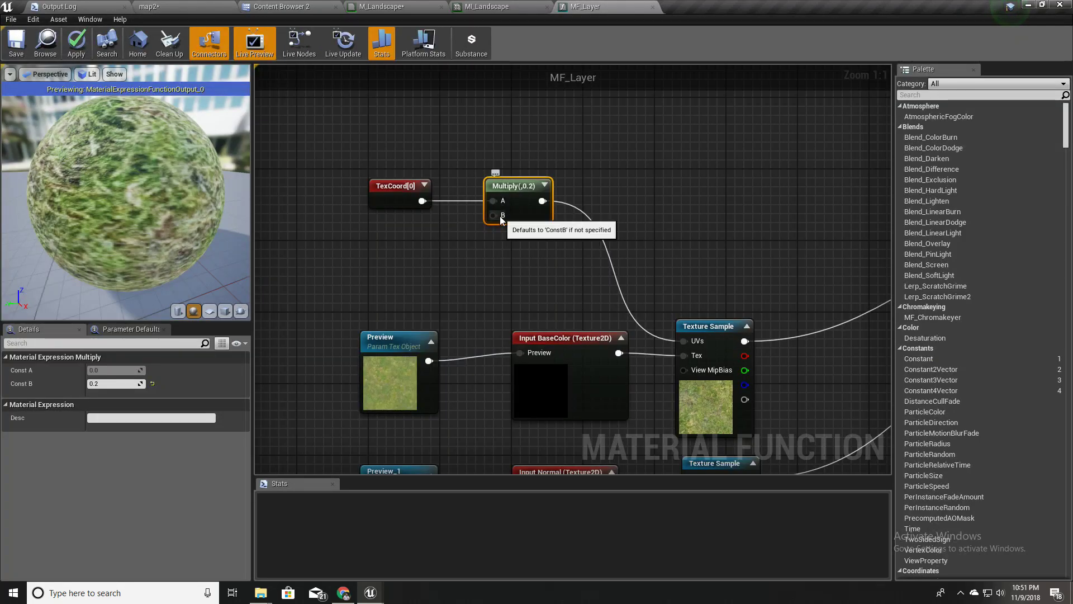
{"action": "right_click_drag", "start_coordinate": [511, 225], "coordinate": [538, 339]}
{"action": "left_click_drag", "start_coordinate": [410, 230], "coordinate": [531, 181]}
{"action": "right_click_drag", "start_coordinate": [507, 273], "coordinate": [520, 327]}
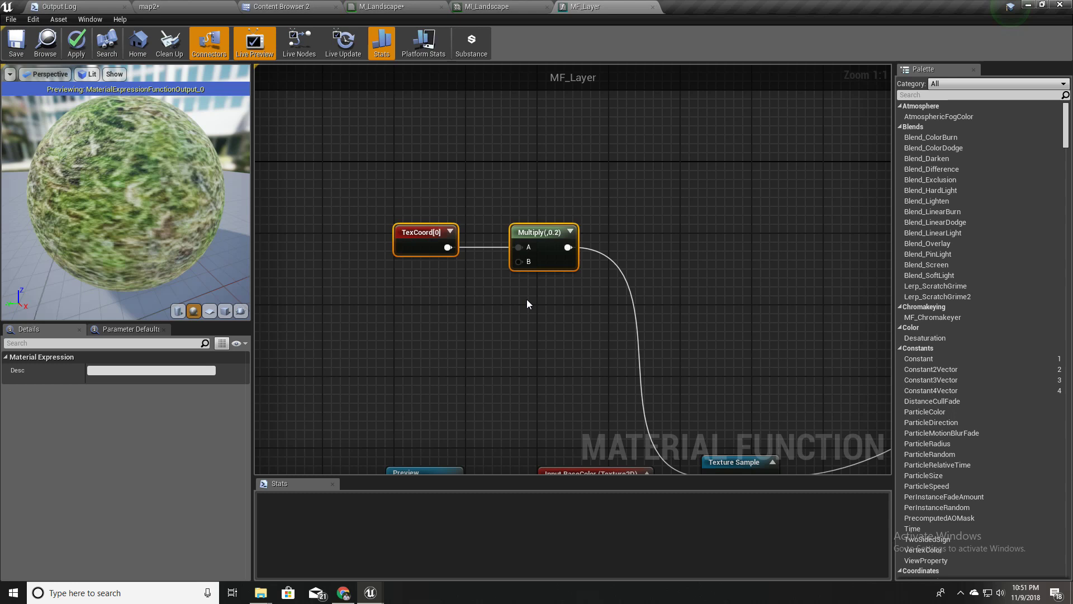
{"action": "left_click", "coordinate": [519, 282]}
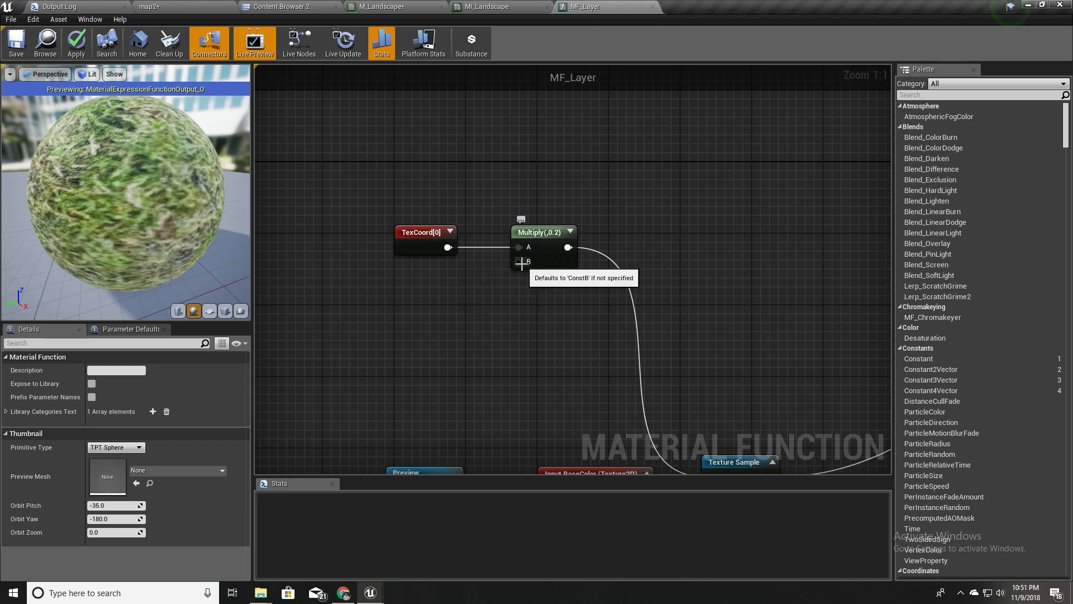
{"action": "right_click", "coordinate": [522, 263]}
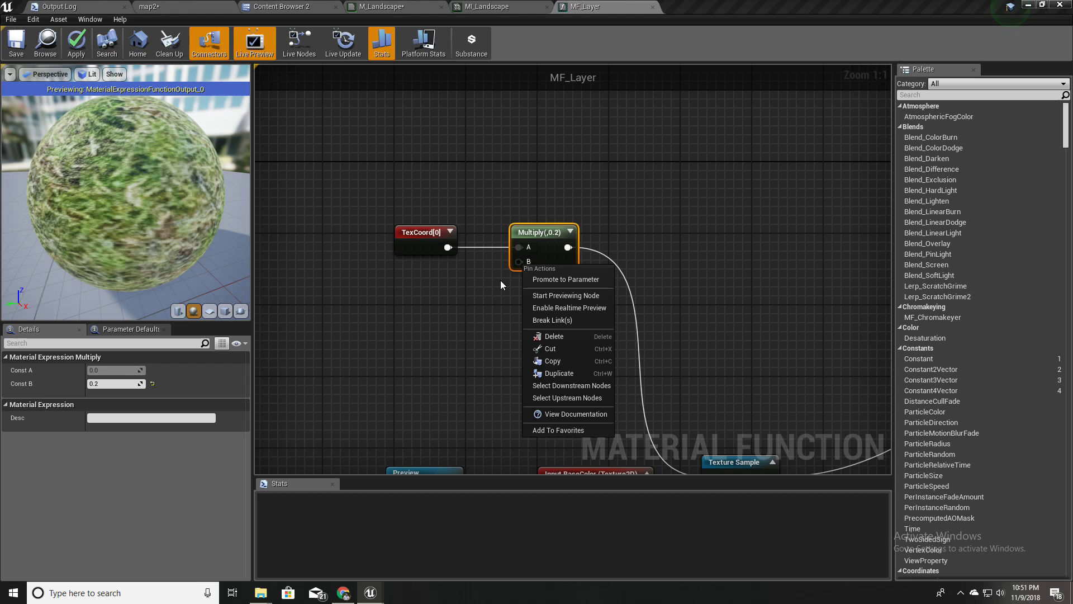
{"action": "left_click", "coordinate": [501, 280]}
{"action": "left_click_drag", "start_coordinate": [519, 261], "coordinate": [481, 285]}
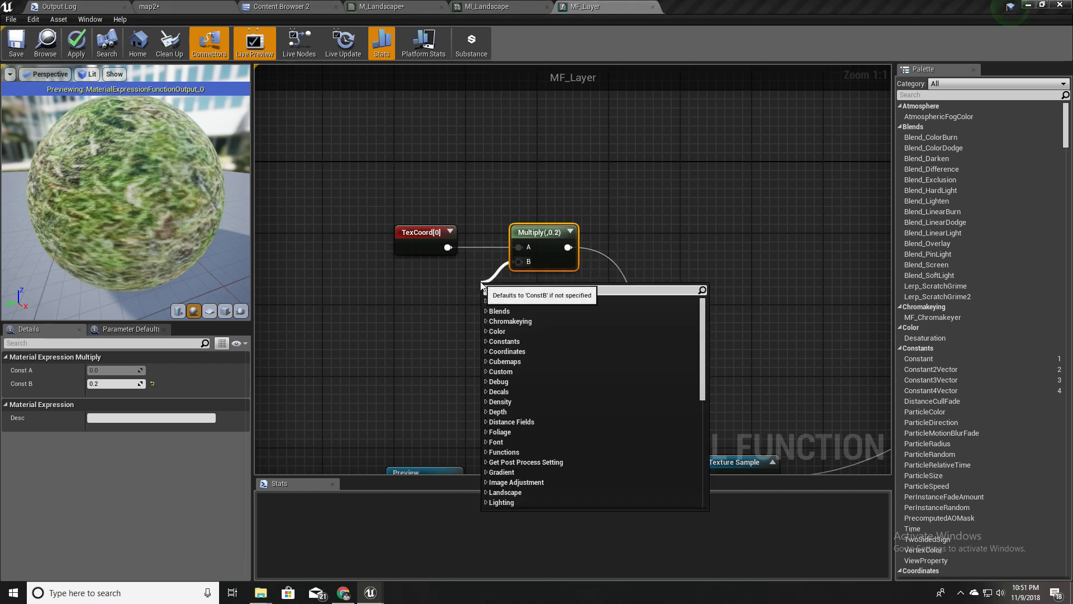
{"action": "type", "text": "fun"}
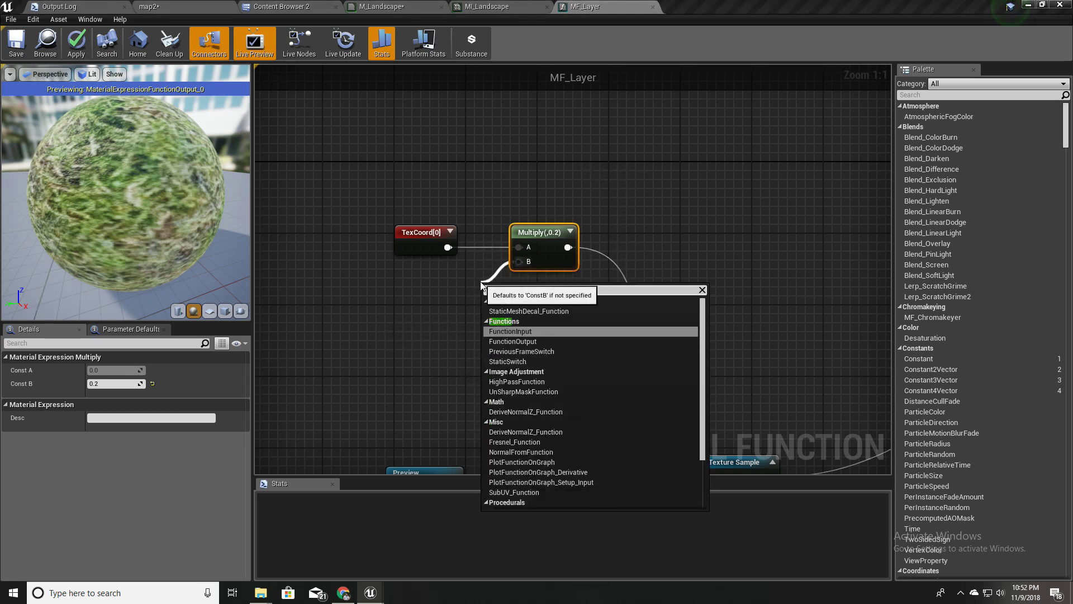
{"action": "key", "text": "Return"}
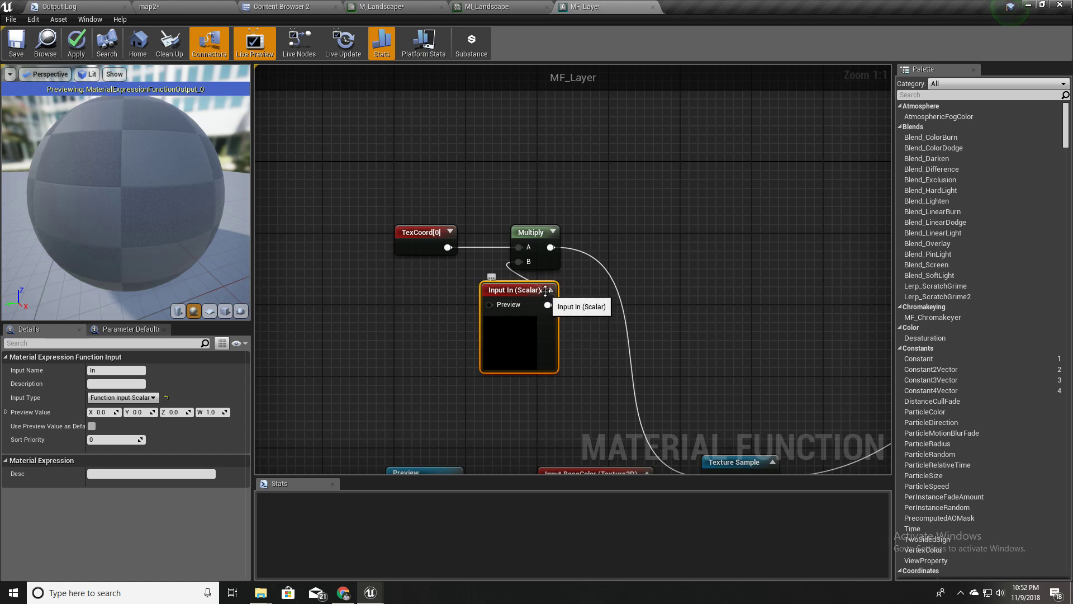
{"action": "left_click_drag", "start_coordinate": [522, 291], "coordinate": [427, 286]}
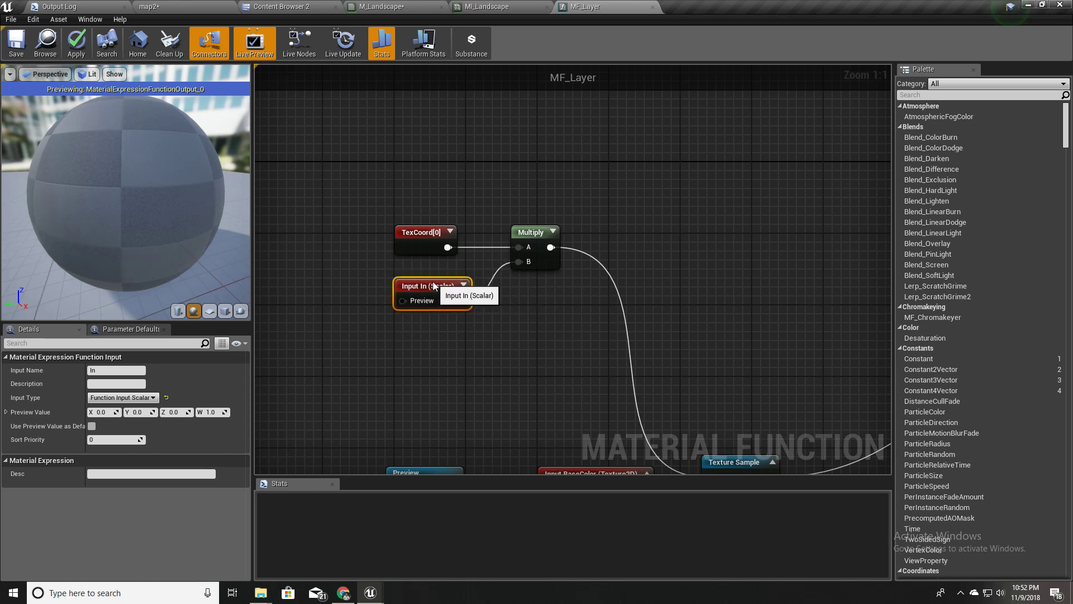
Step: Set the scalar function input's preview value to 1 for X, Y and Z
{"action": "left_click", "coordinate": [103, 412]}
{"action": "type", "text": "1"}
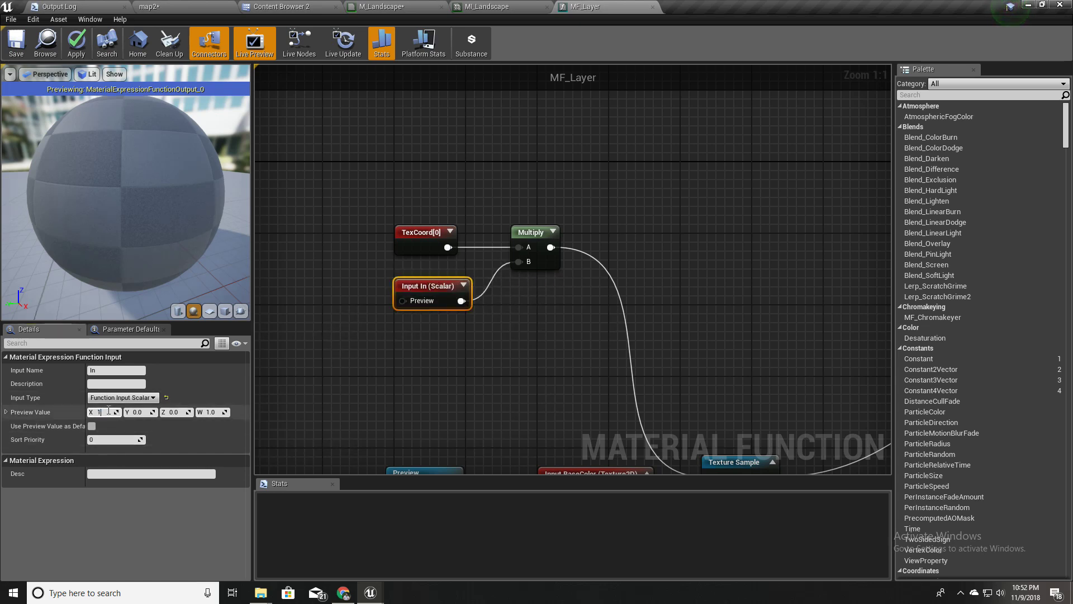
{"action": "key", "text": "Tab"}
{"action": "type", "text": "1"}
{"action": "key", "text": "Tab"}
{"action": "type", "text": "1"}
{"action": "key", "text": "Tab"}
Step: Name the scalar function input "Near Scaling"
{"action": "left_click", "coordinate": [110, 370]}
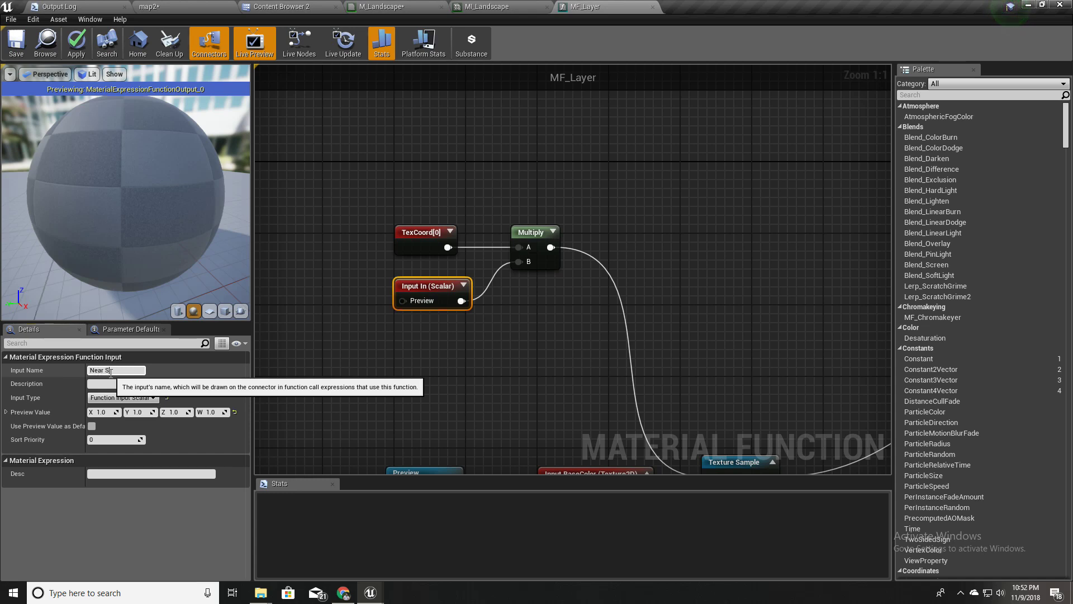
{"action": "key", "text": "Return"}
{"action": "left_click", "coordinate": [466, 338]}
Step: Duplicate the Multiply and Near Scaling nodes together and place the copies directly below the originals
{"action": "right_click_drag", "start_coordinate": [466, 337], "coordinate": [485, 314]}
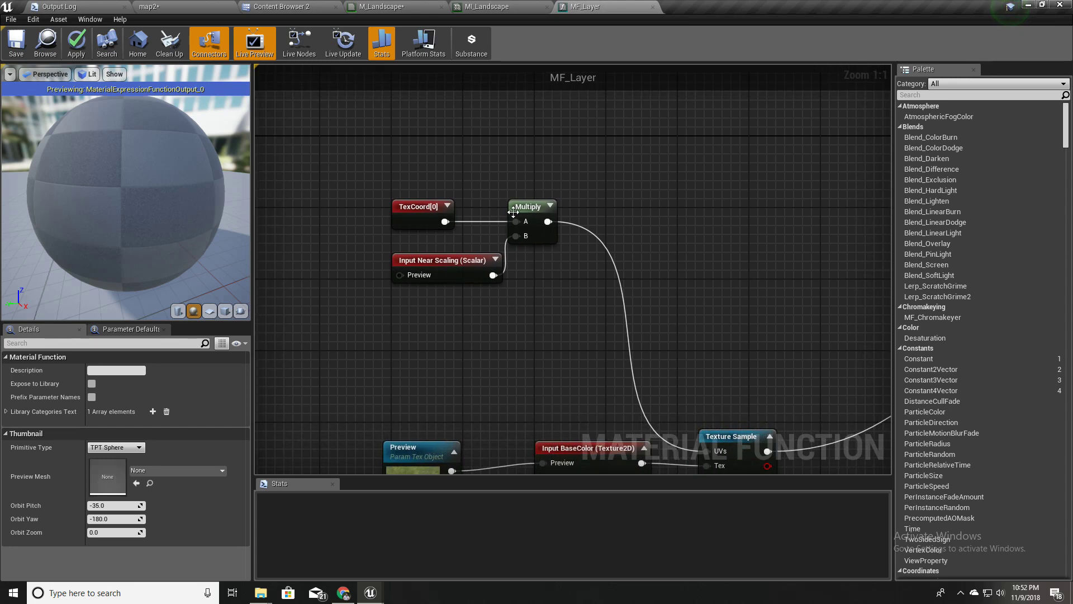
{"action": "left_click_drag", "start_coordinate": [484, 195], "coordinate": [536, 267]}
{"action": "key", "text": "ctrl+w"}
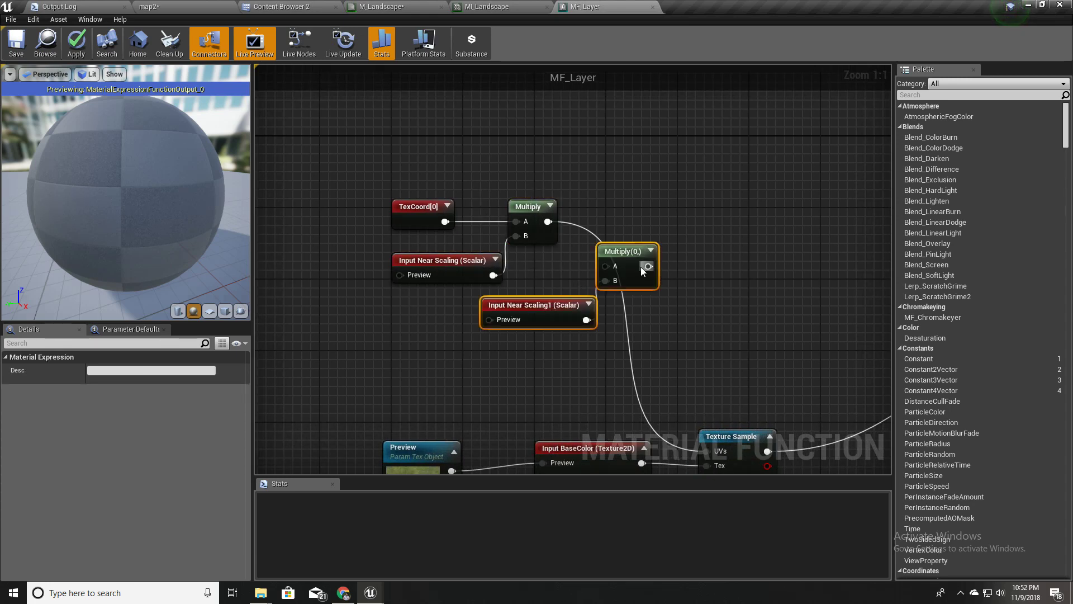
{"action": "left_click_drag", "start_coordinate": [641, 267], "coordinate": [552, 312]}
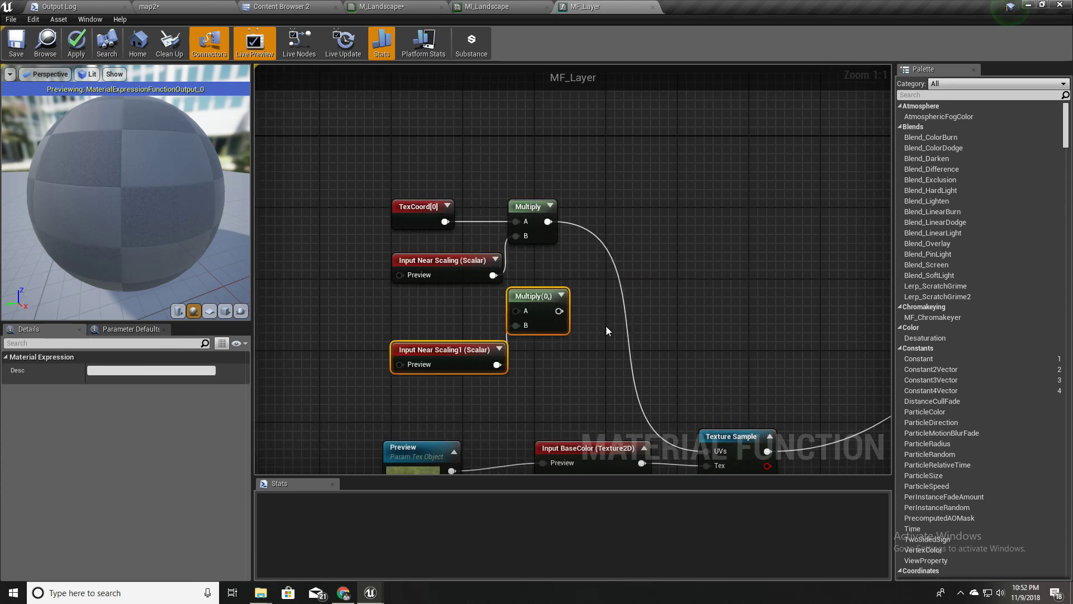
Step: Rename the duplicated scalar function input to "Distance scaling"
{"action": "right_click_drag", "start_coordinate": [608, 331], "coordinate": [623, 290]}
{"action": "left_click", "coordinate": [456, 308]}
{"action": "left_click", "coordinate": [135, 370]}
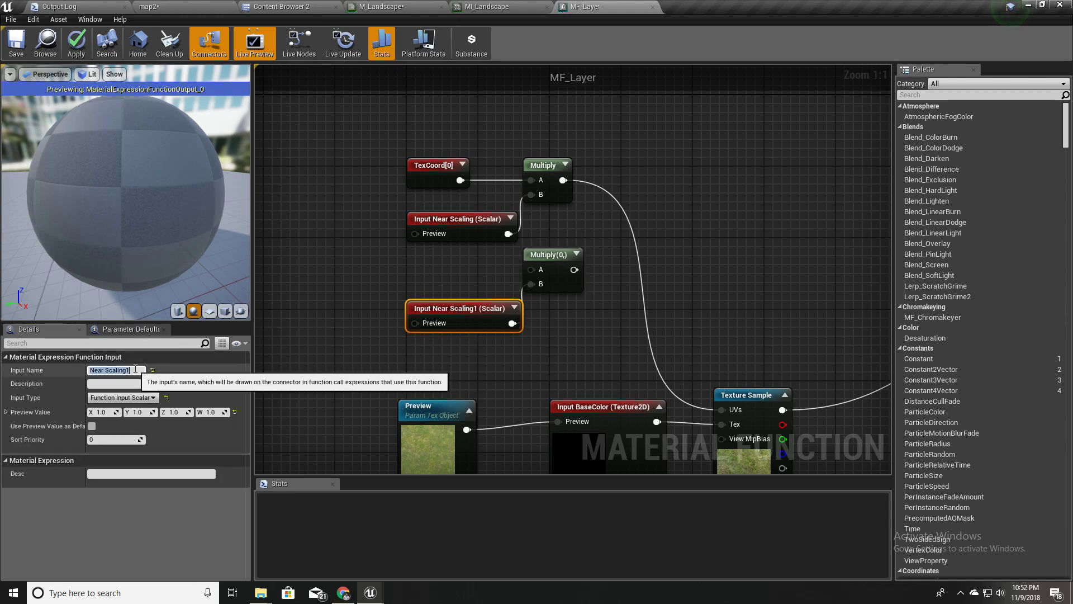
{"action": "type", "text": "D"}
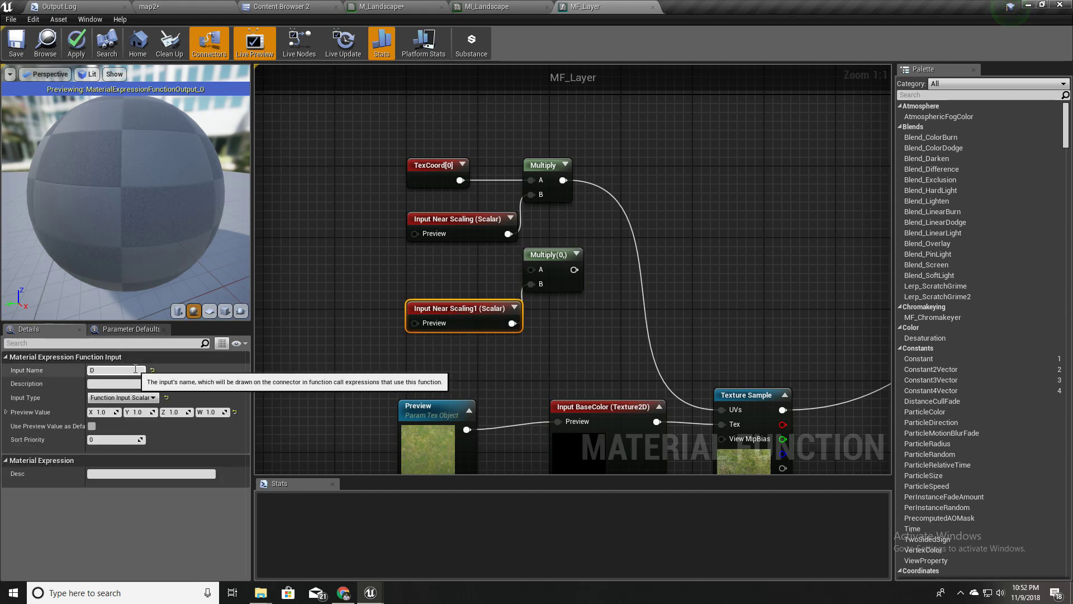
{"action": "type", "text": "istance scaling"}
{"action": "key", "text": "Return"}
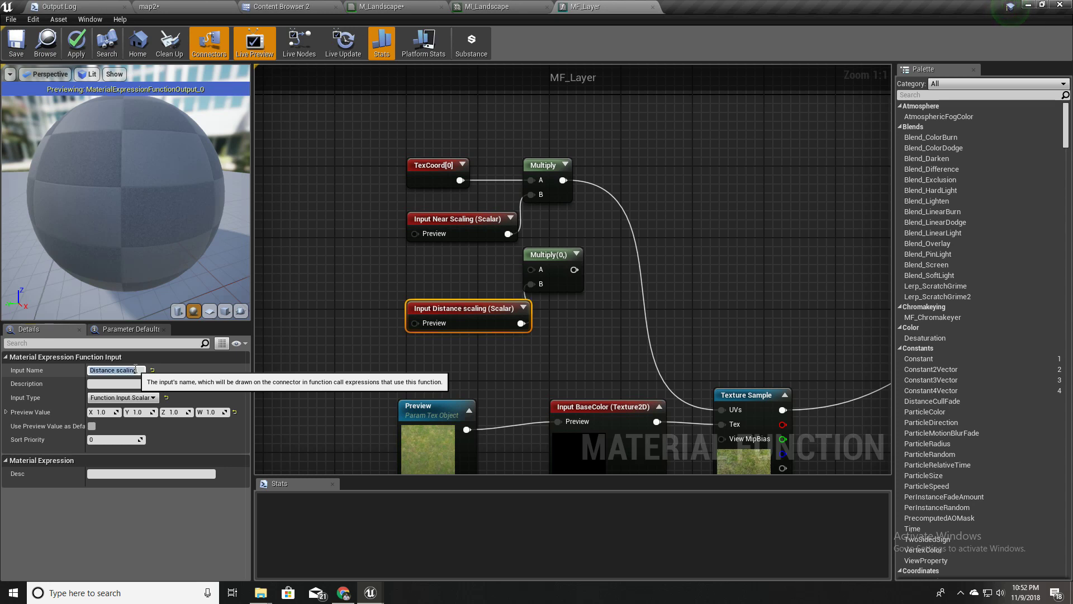
Step: Wire the TexCoord output into input A of the second Multiply node and line up TexCoord and both scaling inputs in a column
{"action": "mouse_move", "coordinate": [486, 316]}
{"action": "left_mouse_down"}
{"action": "mouse_move", "coordinate": [475, 308]}
{"action": "mouse_move", "coordinate": [485, 315]}
{"action": "left_mouse_up"}
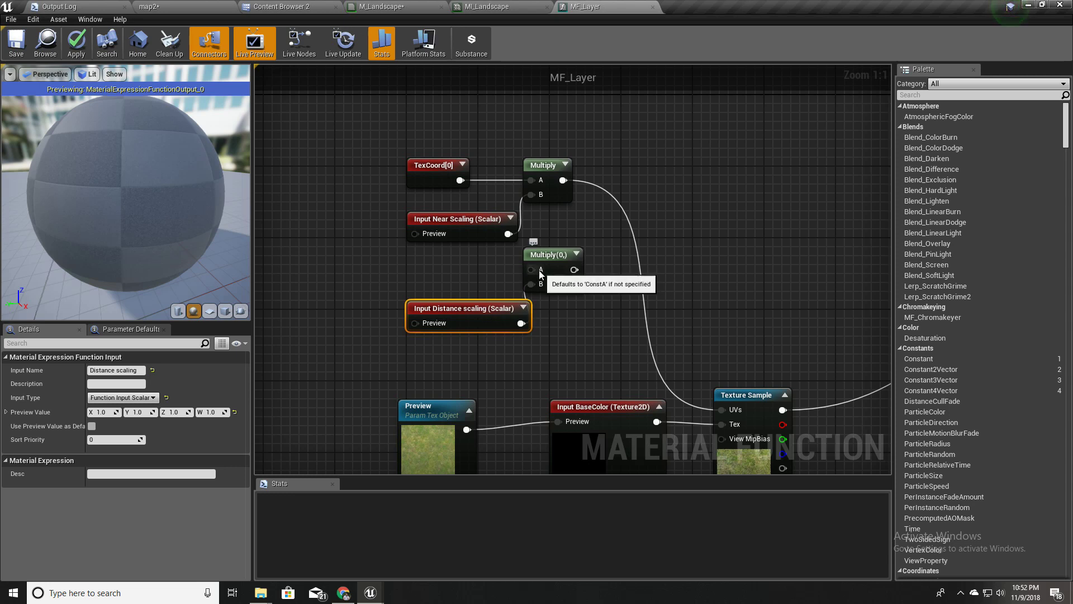
{"action": "left_click_drag", "start_coordinate": [540, 270], "coordinate": [460, 180]}
{"action": "left_click_drag", "start_coordinate": [465, 305], "coordinate": [438, 269]}
{"action": "left_click_drag", "start_coordinate": [458, 229], "coordinate": [429, 238]}
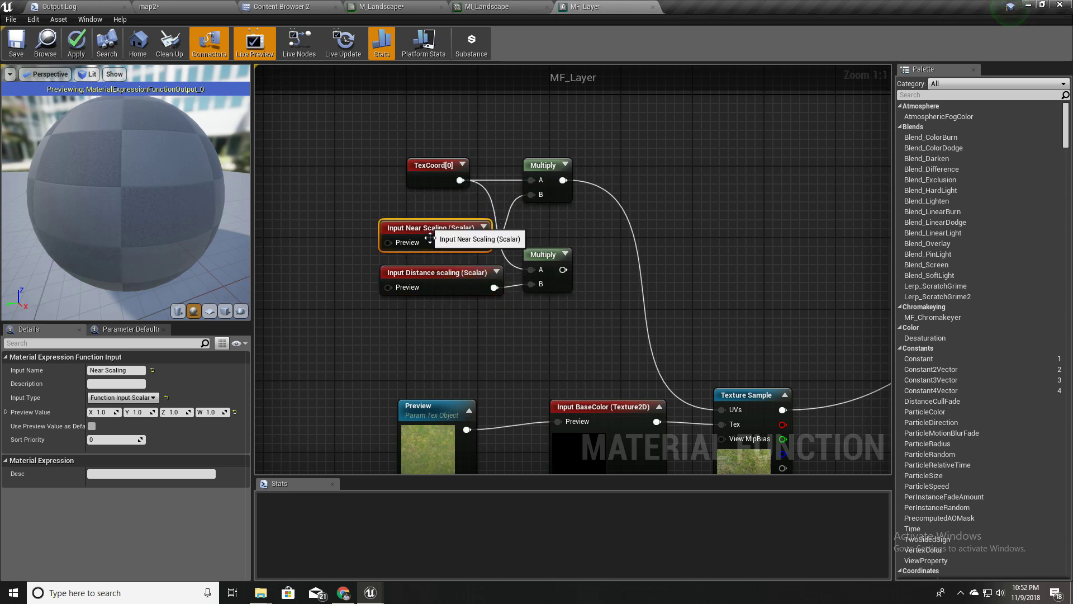
{"action": "left_click_drag", "start_coordinate": [349, 223], "coordinate": [398, 284]}
{"action": "right_click_drag", "start_coordinate": [539, 322], "coordinate": [442, 241]}
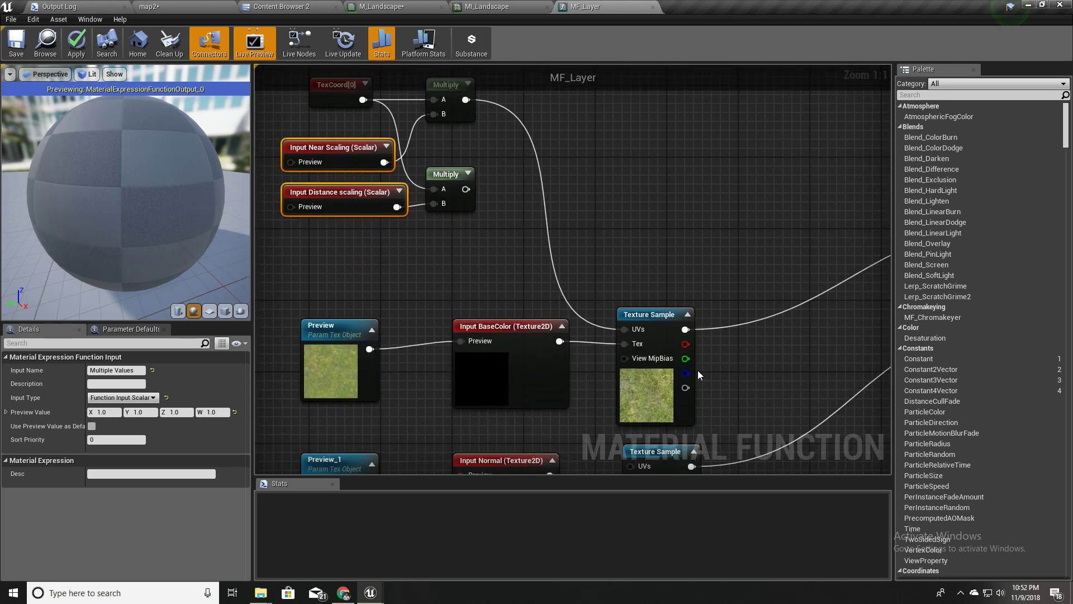
{"action": "scroll", "coordinate": [722, 396], "scroll_direction": "down", "scroll_amount": 3}
{"action": "right_click_drag", "start_coordinate": [680, 336], "coordinate": [702, 410]}
{"action": "mouse_move", "coordinate": [418, 236]}
{"action": "left_mouse_down"}
{"action": "mouse_move", "coordinate": [383, 237]}
{"action": "mouse_move", "coordinate": [400, 235]}
{"action": "left_mouse_up"}
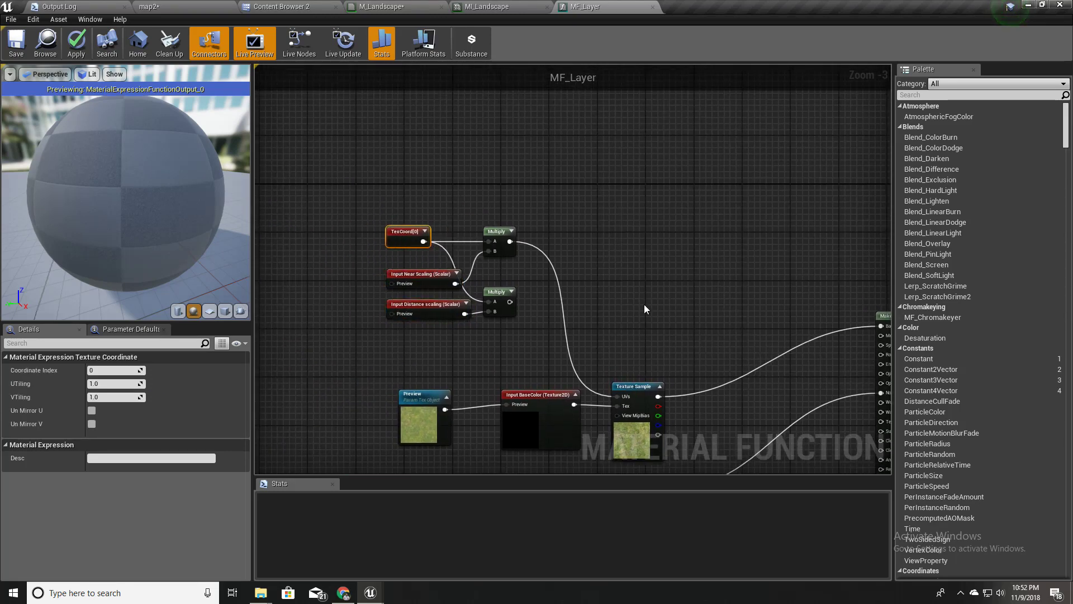
Step: Move the Preview_1, Input Normal and normal Texture Sample nodes down to leave free space below the base color row
{"action": "right_click_drag", "start_coordinate": [656, 342], "coordinate": [576, 304]}
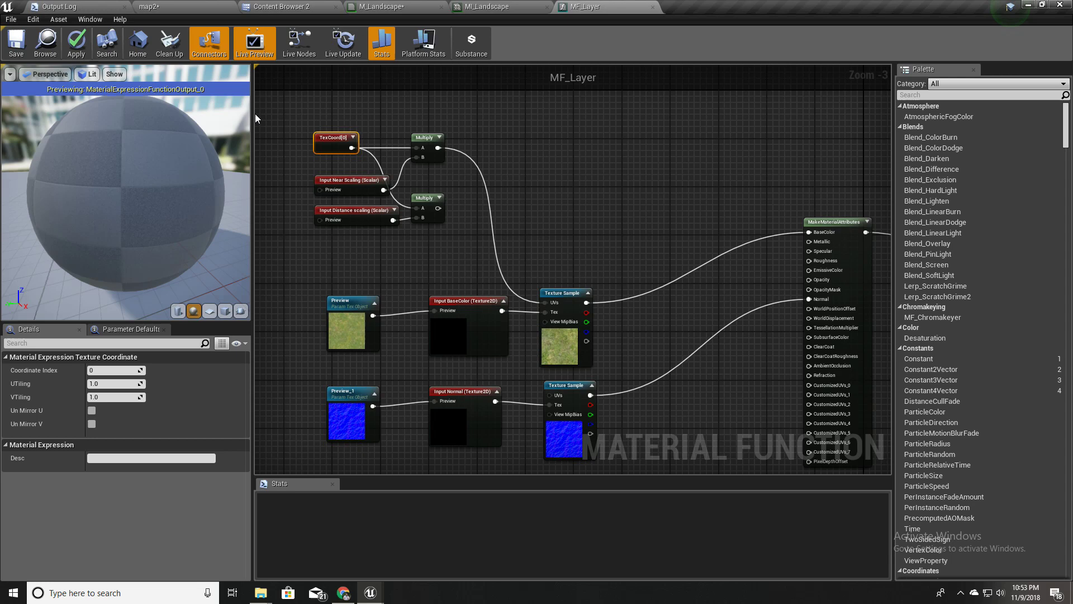
{"action": "left_click", "coordinate": [430, 200]}
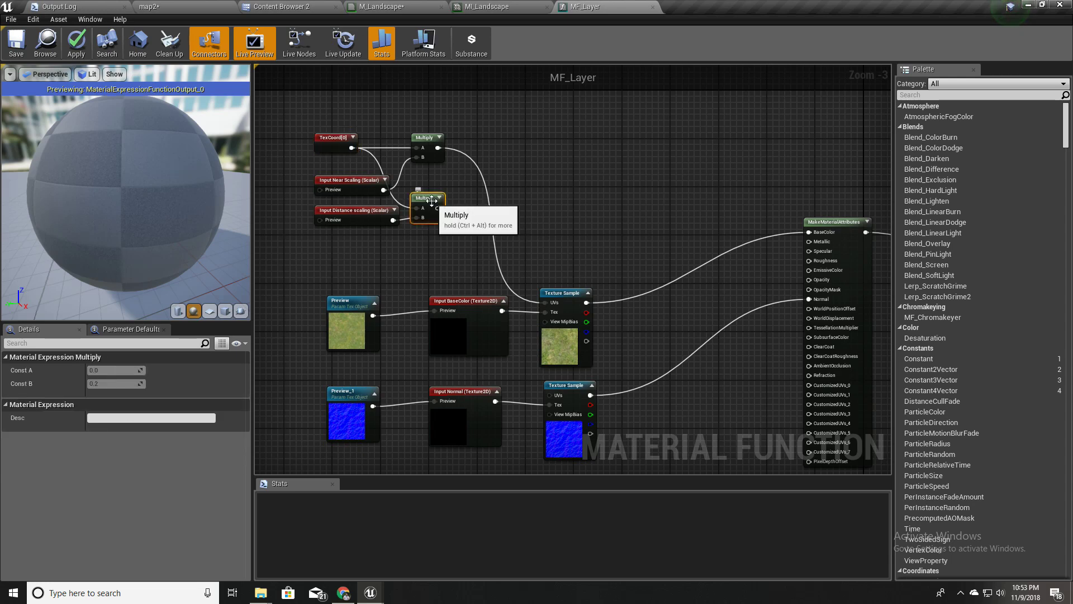
{"action": "right_click_drag", "start_coordinate": [576, 376], "coordinate": [541, 265]}
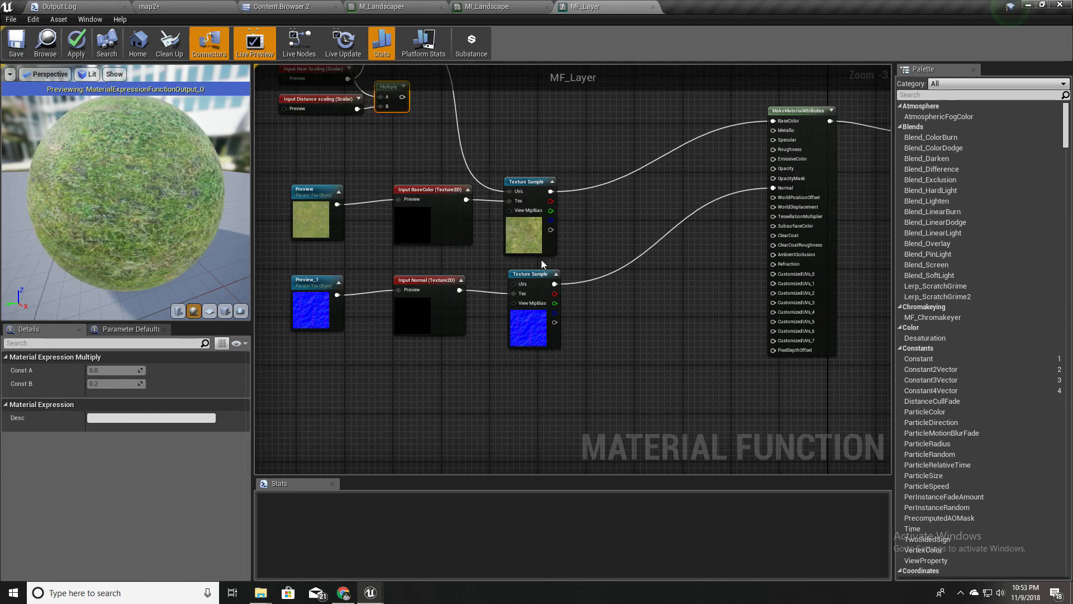
{"action": "scroll", "coordinate": [570, 237], "scroll_direction": "down", "scroll_amount": 3}
{"action": "left_click_drag", "start_coordinate": [574, 348], "coordinate": [475, 306]}
{"action": "scroll", "coordinate": [541, 306], "scroll_direction": "up", "scroll_amount": 3}
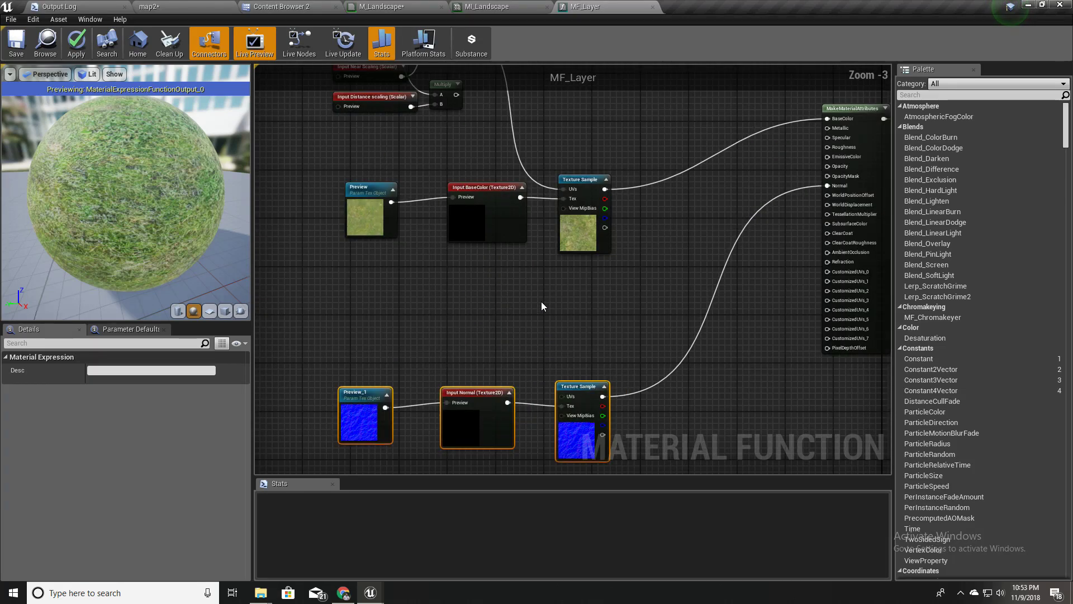
Step: Duplicate the base color Texture Sample node and place the copy directly below the original
{"action": "right_click_drag", "start_coordinate": [541, 307], "coordinate": [498, 399]}
{"action": "left_click", "coordinate": [541, 281]}
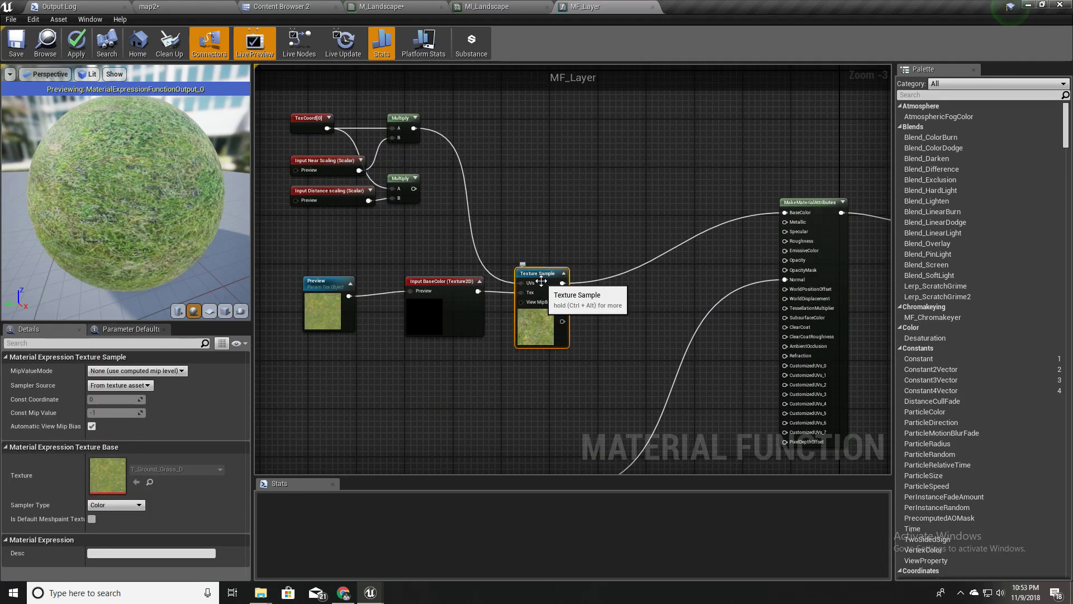
{"action": "key", "text": "ctrl+w"}
{"action": "left_click_drag", "start_coordinate": [575, 284], "coordinate": [546, 365]}
Step: Wire the BaseColor input into the duplicated Texture Sample's Tex pin and the distance Multiply output into its UVs pin
{"action": "right_click_drag", "start_coordinate": [483, 387], "coordinate": [489, 344]}
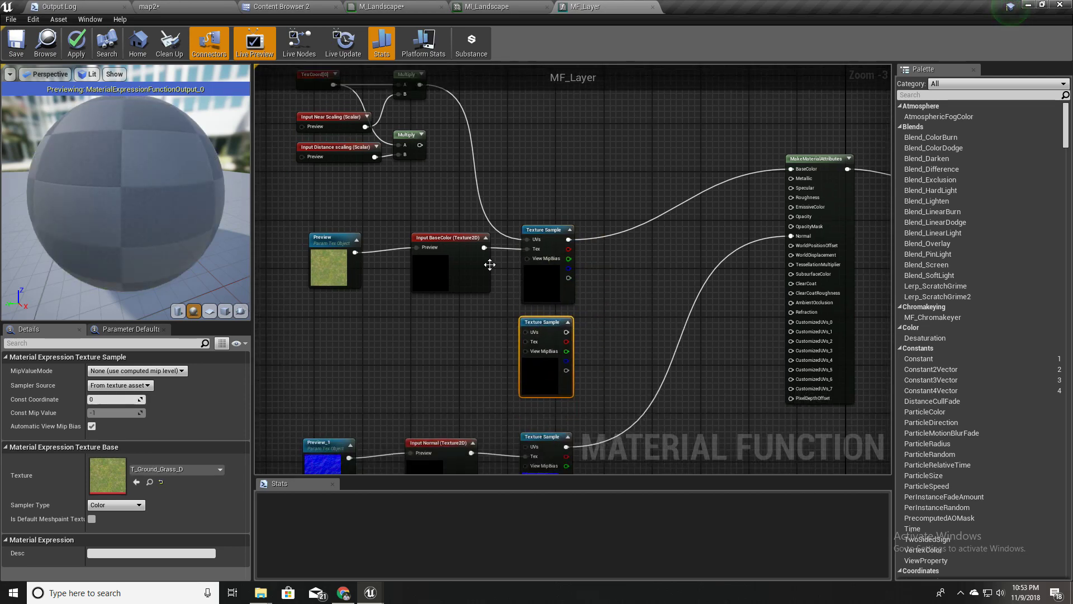
{"action": "left_click_drag", "start_coordinate": [484, 249], "coordinate": [535, 341]}
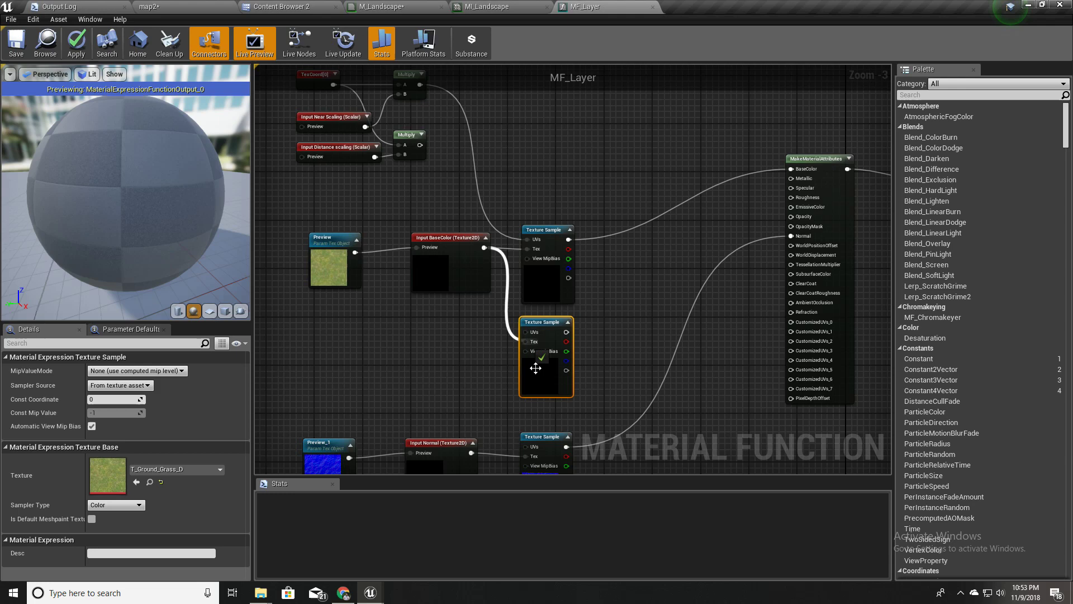
{"action": "right_click_drag", "start_coordinate": [484, 363], "coordinate": [488, 409]}
{"action": "left_click_drag", "start_coordinate": [425, 190], "coordinate": [530, 379]}
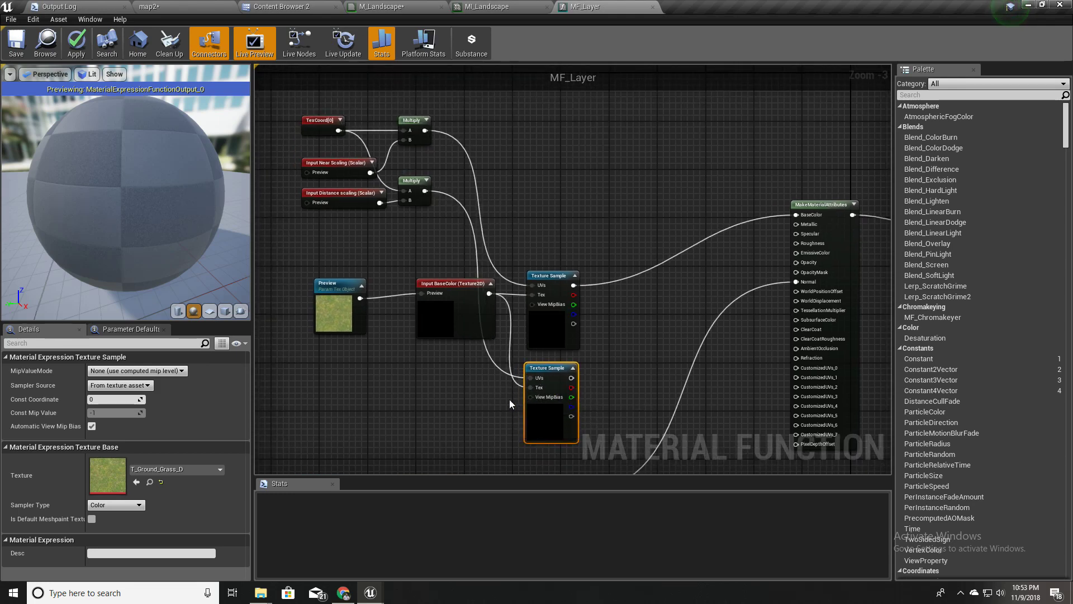
Step: Move the MakeMaterialAttributes node farther right to free space beside the Texture Sample nodes
{"action": "right_click_drag", "start_coordinate": [508, 399], "coordinate": [358, 360]}
{"action": "scroll", "coordinate": [367, 285], "scroll_direction": "down", "scroll_amount": 4}
{"action": "left_click_drag", "start_coordinate": [606, 320], "coordinate": [661, 279]}
{"action": "right_click_drag", "start_coordinate": [407, 304], "coordinate": [641, 339]}
{"action": "scroll", "coordinate": [679, 347], "scroll_direction": "up", "scroll_amount": 4}
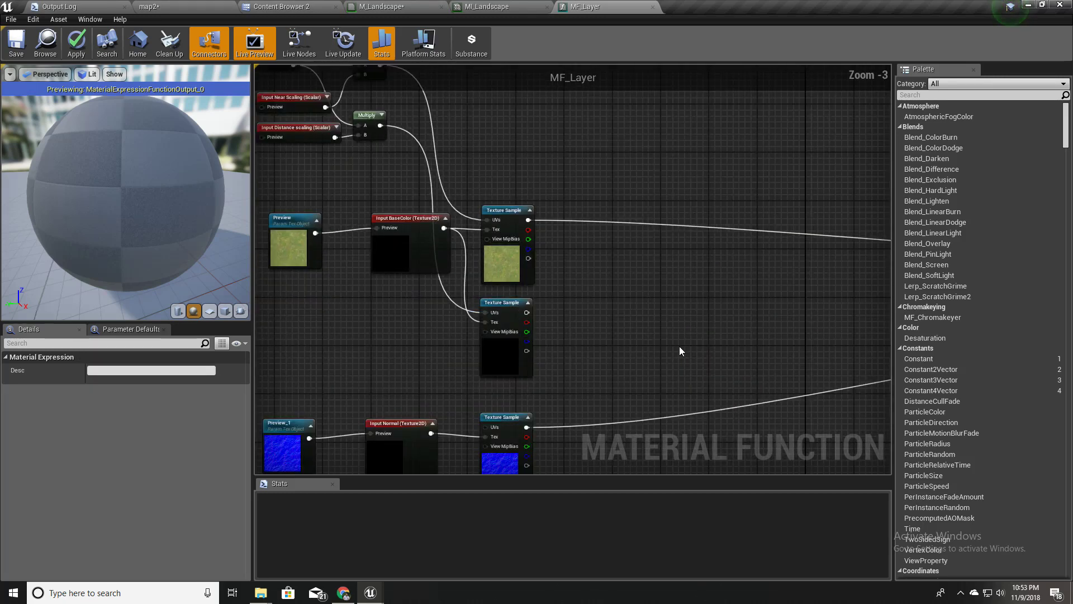
{"action": "right_click_drag", "start_coordinate": [592, 300], "coordinate": [556, 303]}
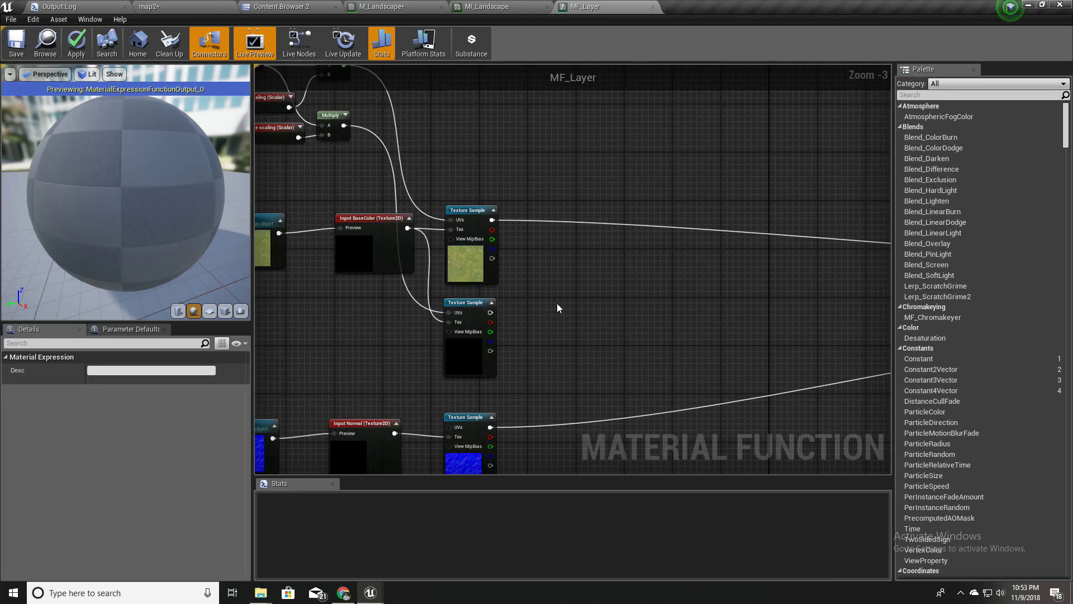
Step: Add a PixelDepth node and place it just right of the two base color Texture Sample nodes
{"action": "left_click", "coordinate": [470, 305]}
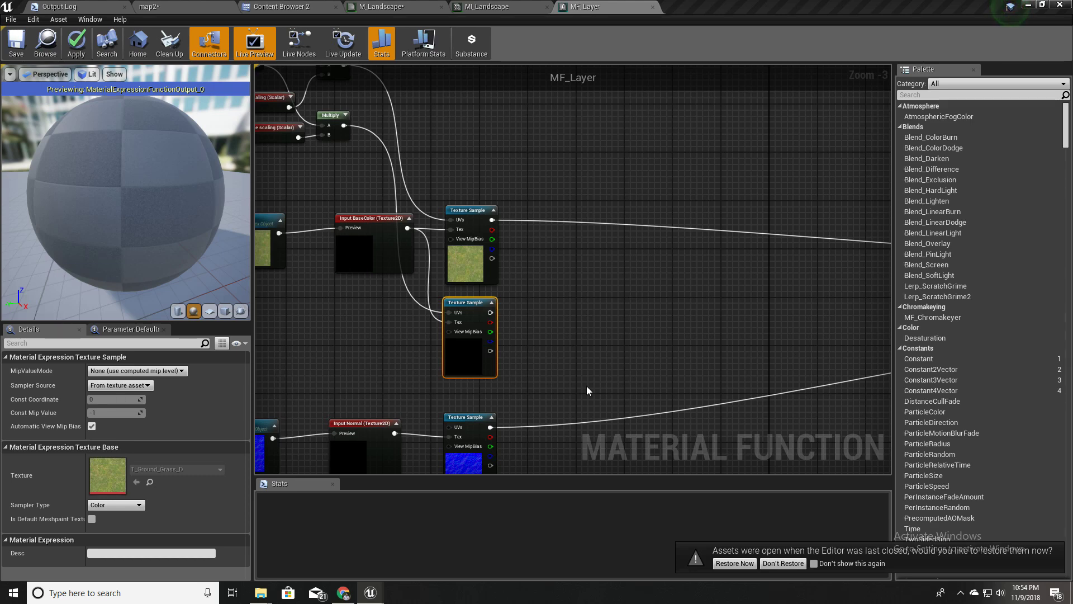
{"action": "right_click", "coordinate": [605, 284]}
{"action": "type", "text": "pixel"}
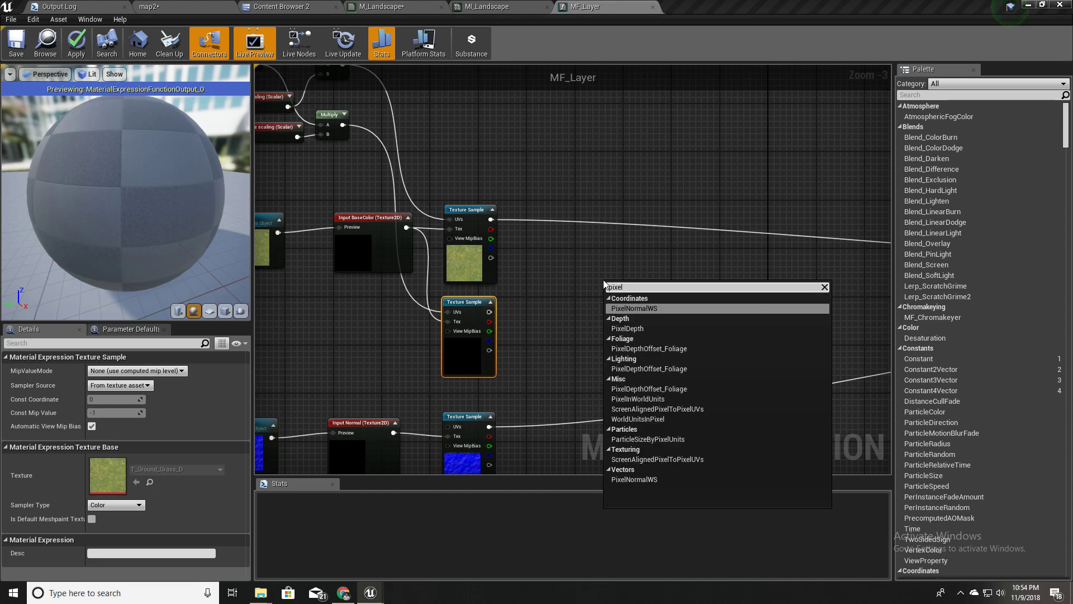
{"action": "key", "text": "Down"}
{"action": "key", "text": "Return"}
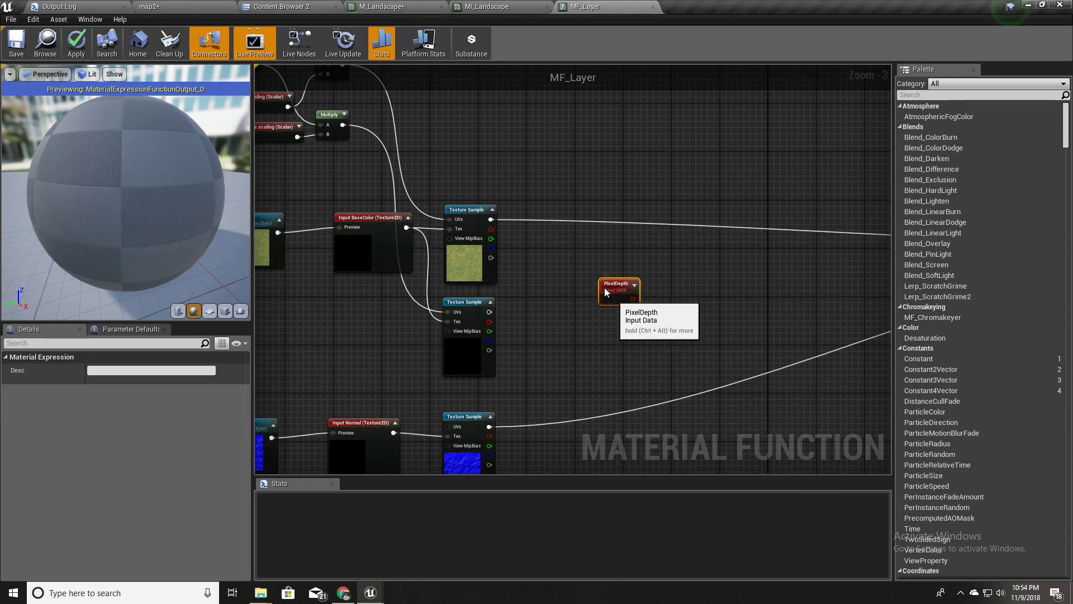
{"action": "left_click_drag", "start_coordinate": [605, 284], "coordinate": [564, 259]}
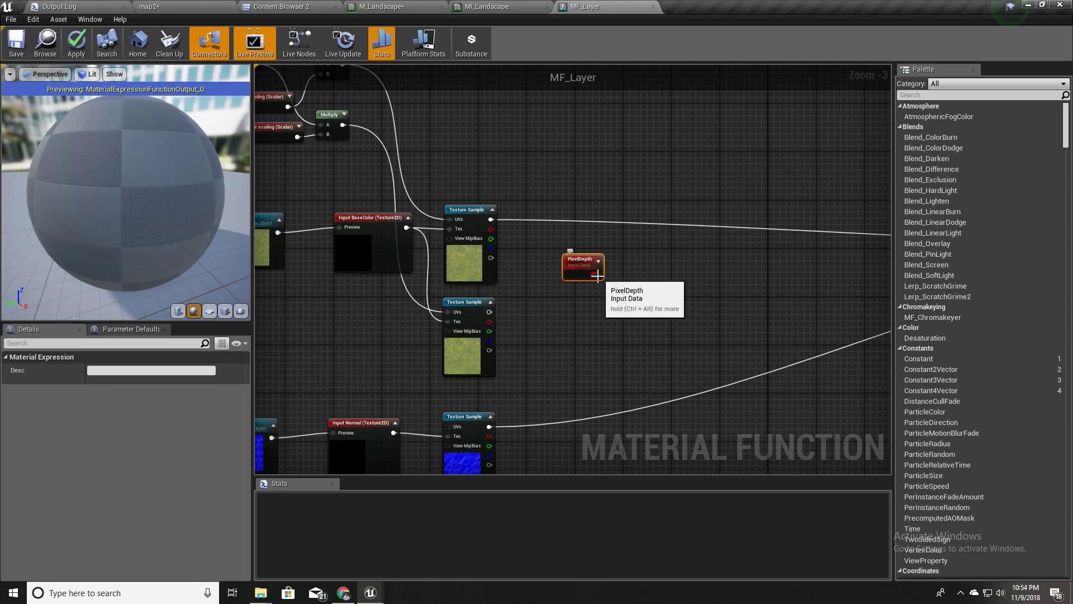
{"action": "left_click_drag", "start_coordinate": [599, 276], "coordinate": [597, 276]}
{"action": "right_click_drag", "start_coordinate": [617, 312], "coordinate": [593, 347]}
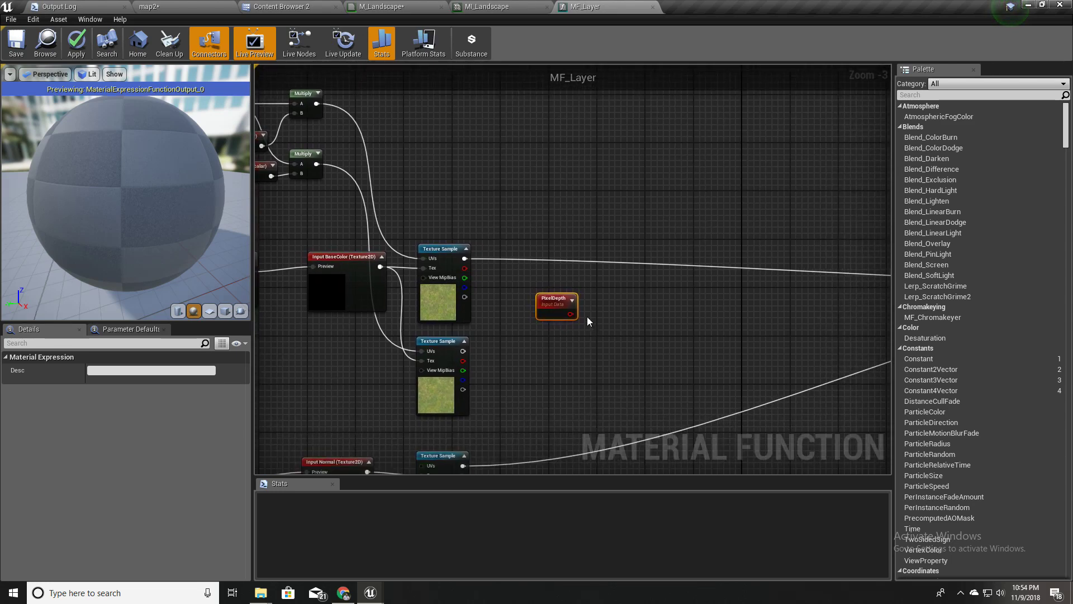
{"action": "left_click_drag", "start_coordinate": [570, 314], "coordinate": [618, 317]}
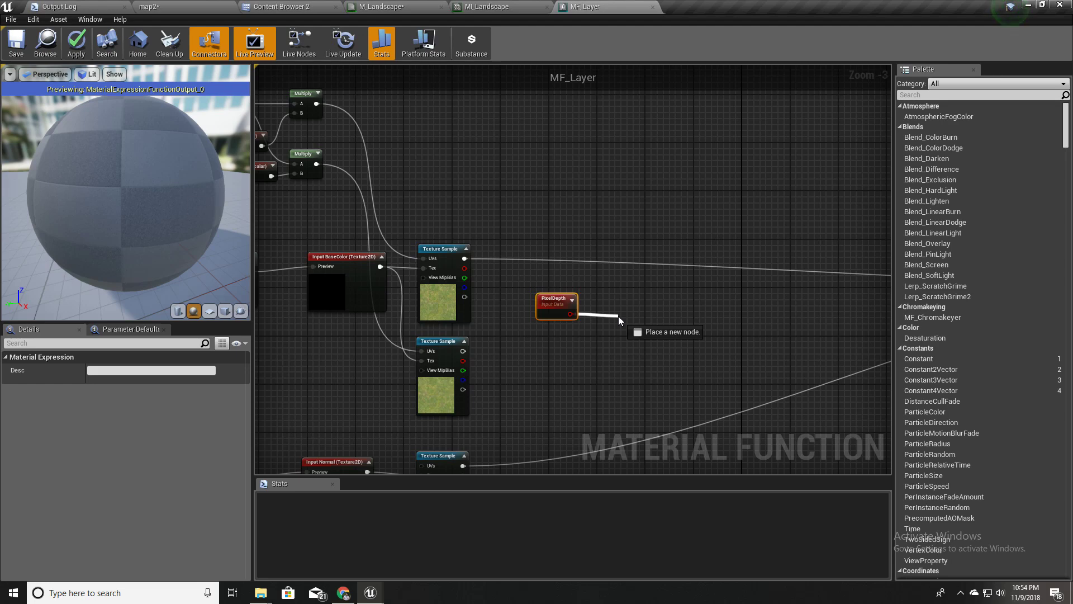
{"action": "left_click_drag", "start_coordinate": [618, 316], "coordinate": [618, 317]}
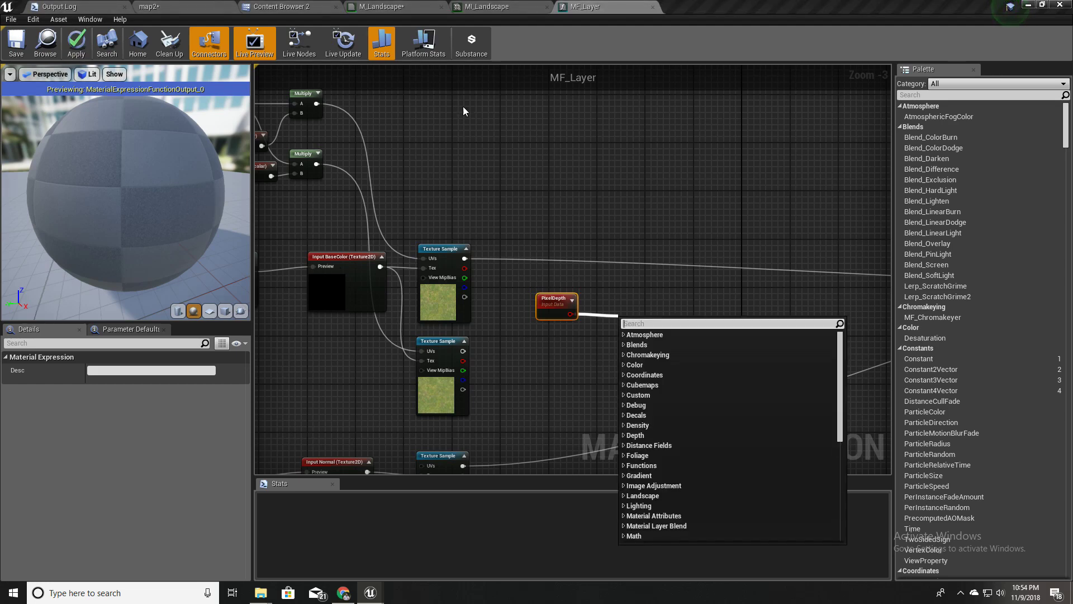
{"action": "right_click_drag", "start_coordinate": [515, 116], "coordinate": [522, 125]}
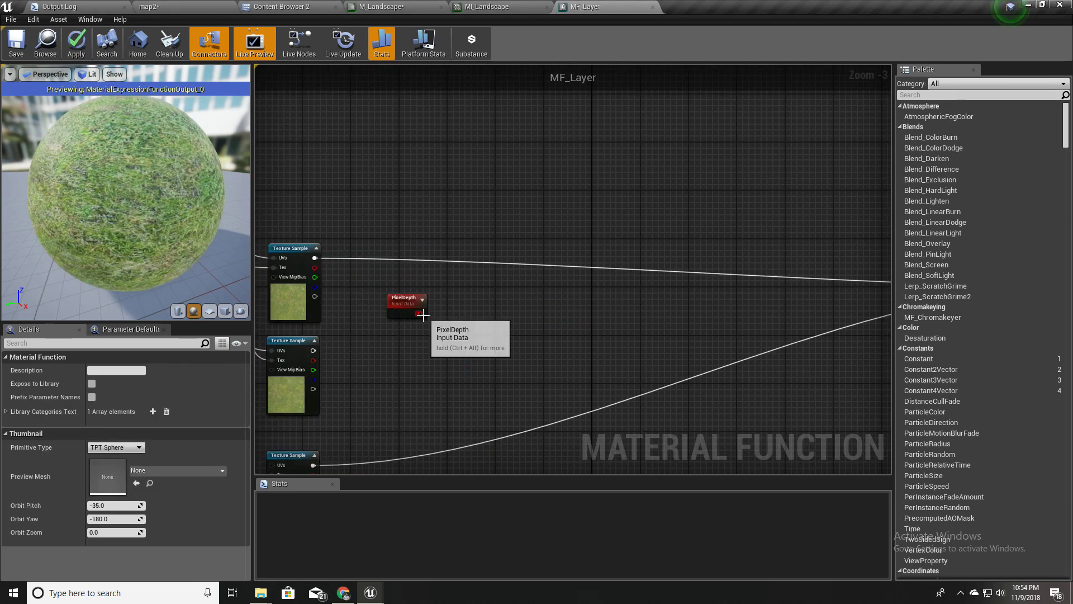
Step: Add a Subtract node fed by PixelDepth into input A and place it to the right of PixelDepth
{"action": "left_click_drag", "start_coordinate": [423, 316], "coordinate": [453, 318]}
{"action": "type", "text": "-"}
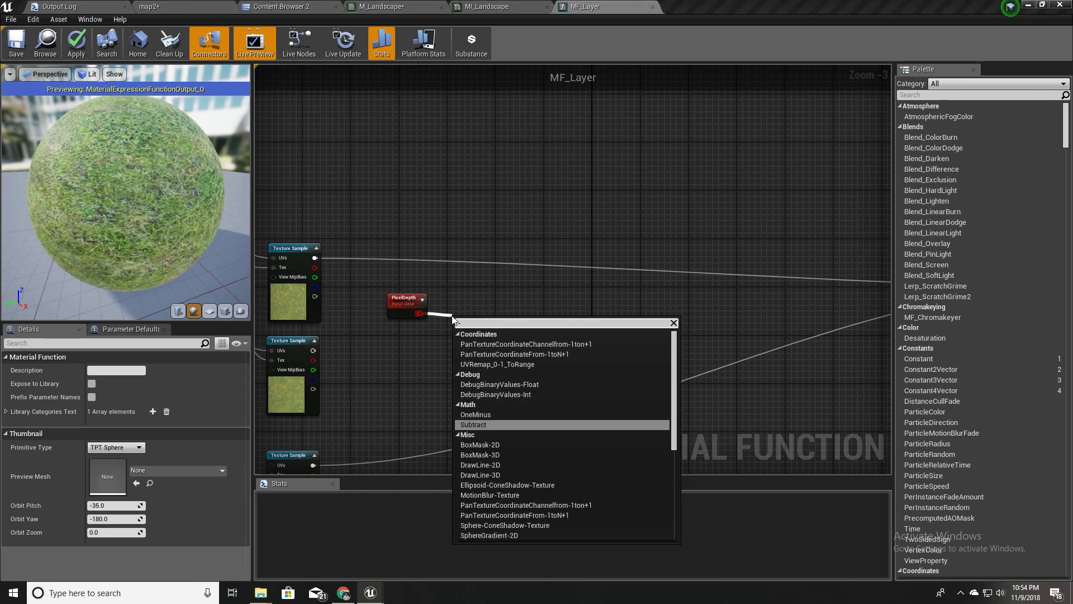
{"action": "key", "text": "Return"}
{"action": "left_click_drag", "start_coordinate": [487, 330], "coordinate": [514, 307]}
{"action": "left_click", "coordinate": [452, 300]}
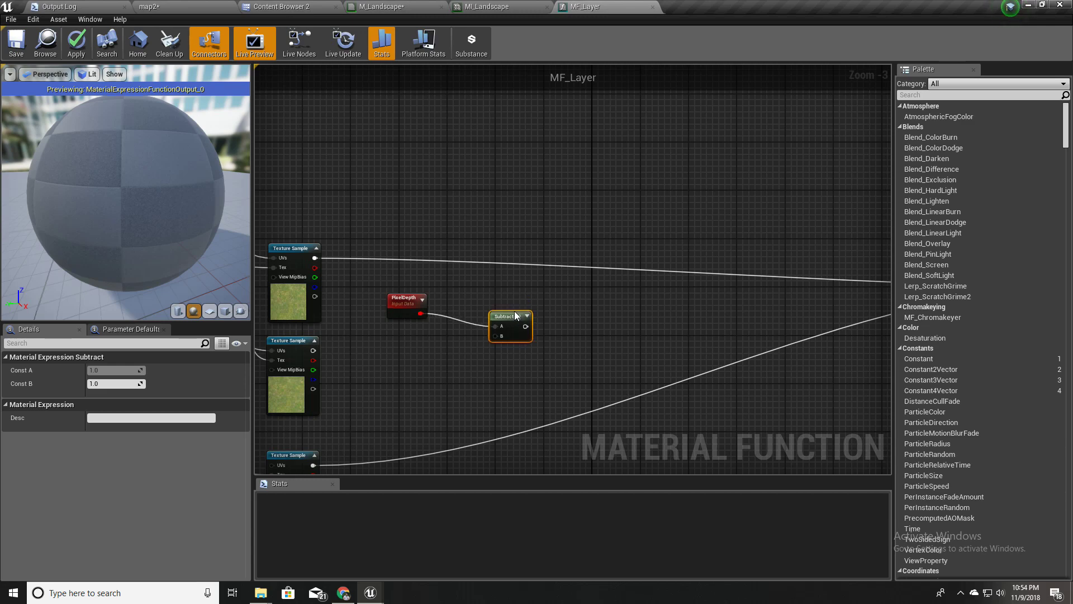
{"action": "right_click_drag", "start_coordinate": [514, 311], "coordinate": [598, 289]}
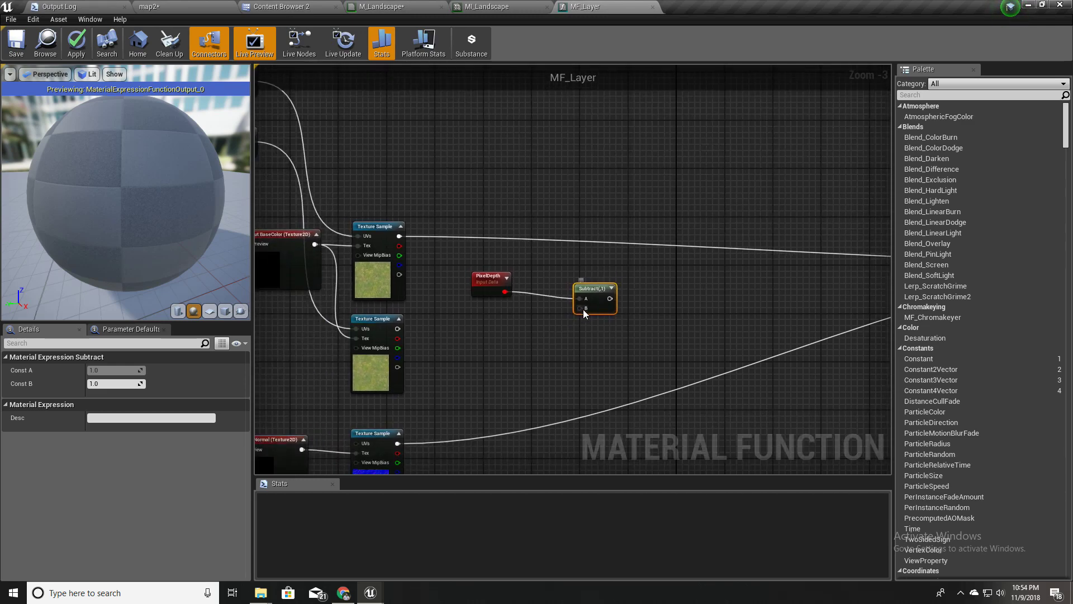
{"action": "left_click_drag", "start_coordinate": [581, 308], "coordinate": [537, 324]}
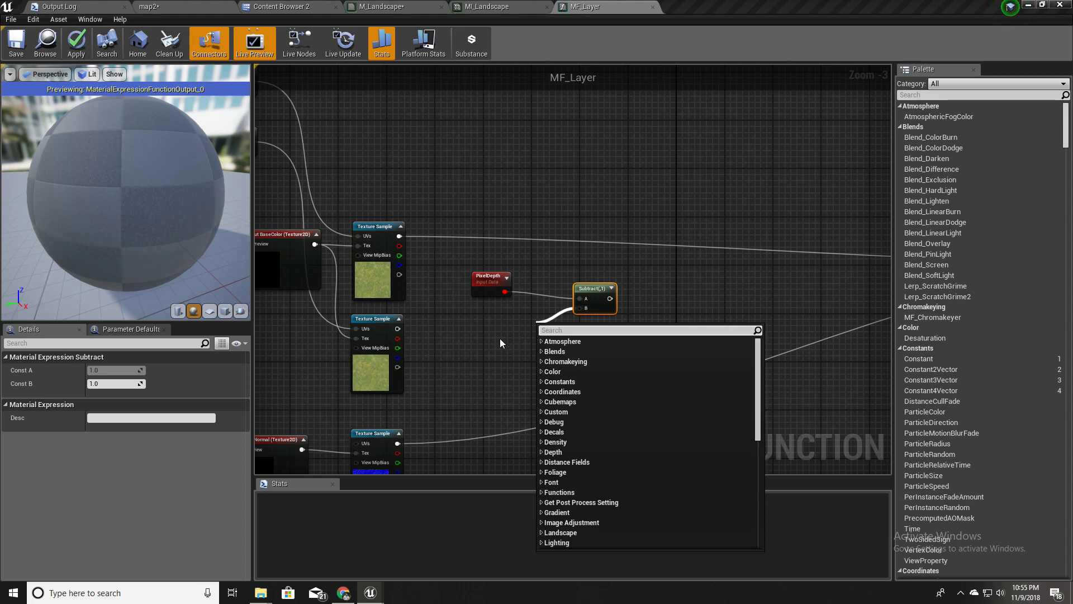
{"action": "right_click_drag", "start_coordinate": [484, 338], "coordinate": [523, 347]}
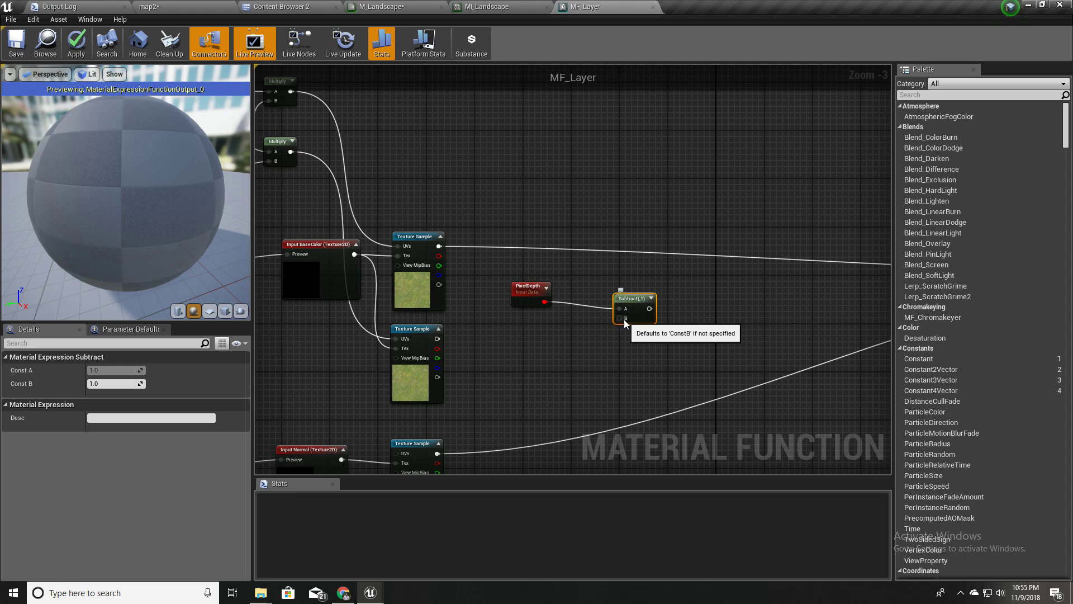
Step: Add a FunctionInput node wired to input B of Subtract, collapse its preview, and place it below PixelDepth
{"action": "left_click_drag", "start_coordinate": [624, 321], "coordinate": [573, 333]}
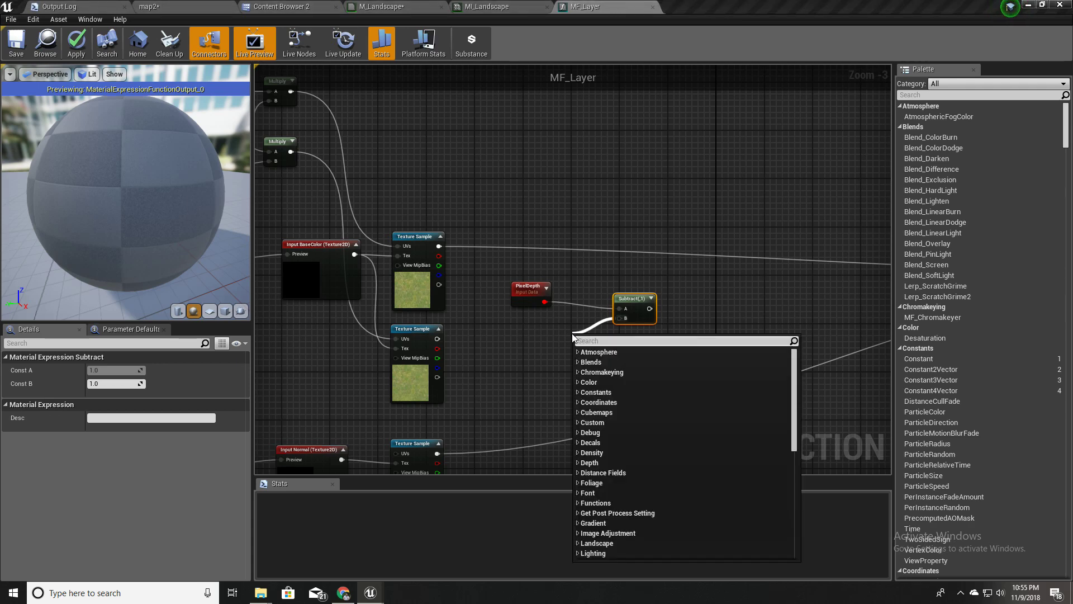
{"action": "type", "text": "fuctio"}
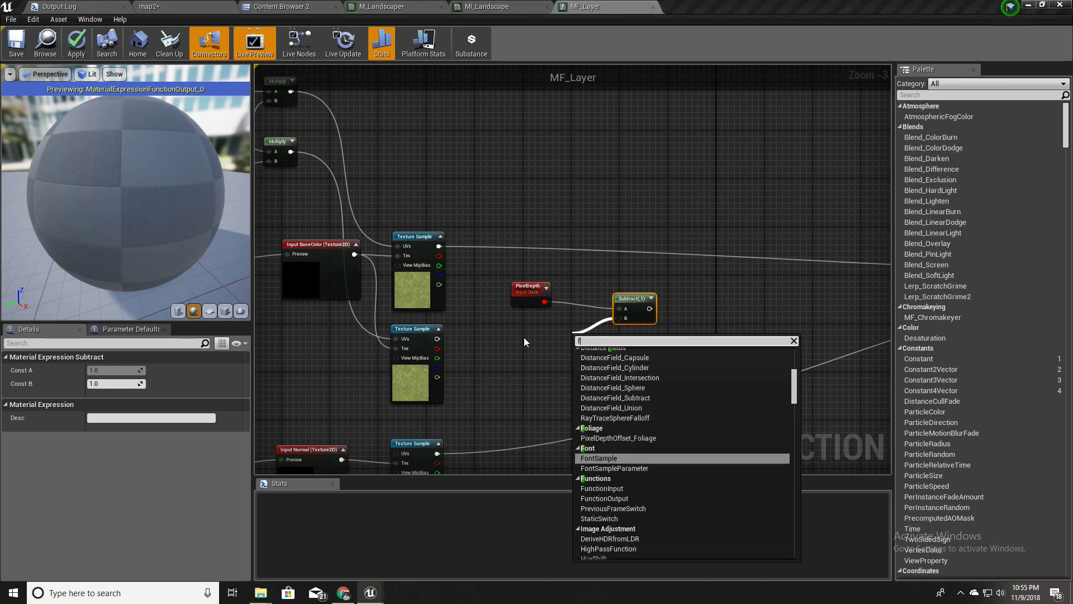
{"action": "key", "text": "BackSpace"}
{"action": "key", "text": "BackSpace"}
{"action": "key", "text": "BackSpace"}
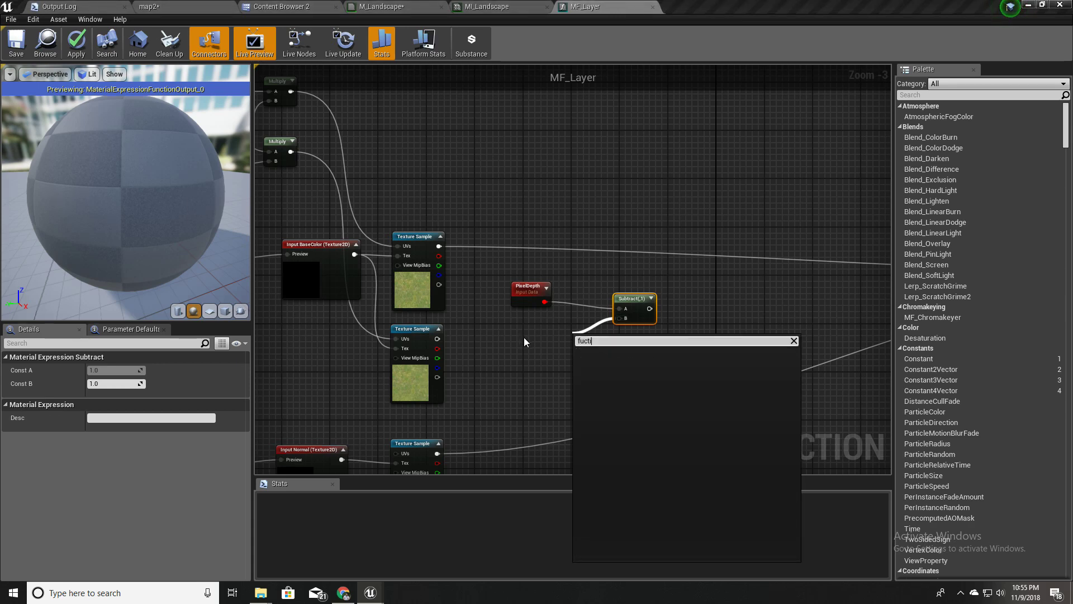
{"action": "key", "text": "BackSpace"}
{"action": "type", "text": "nctio"}
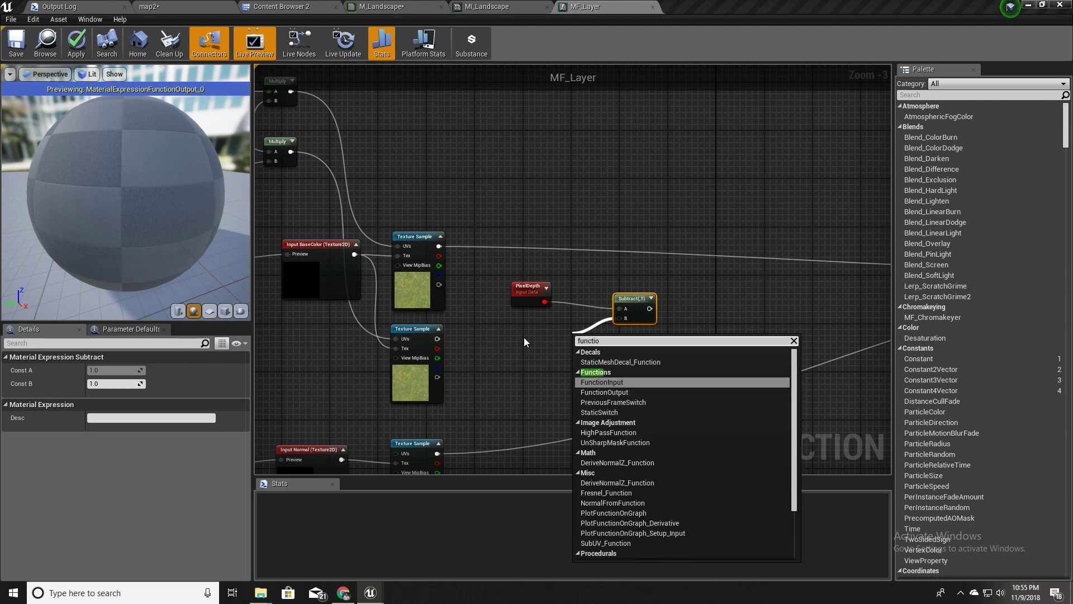
{"action": "key", "text": "Return"}
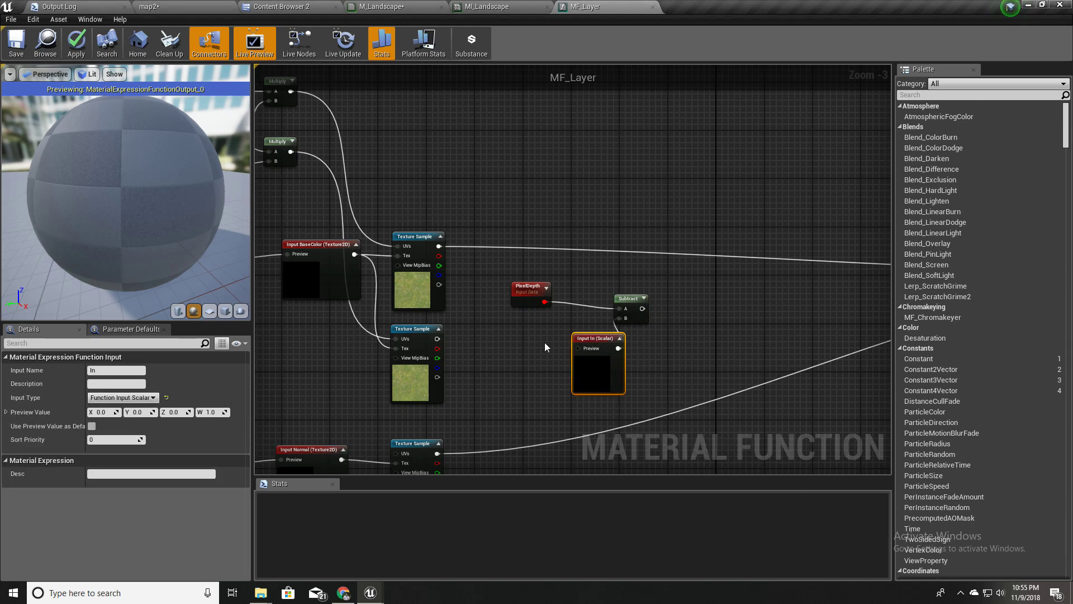
{"action": "left_click", "coordinate": [620, 338]}
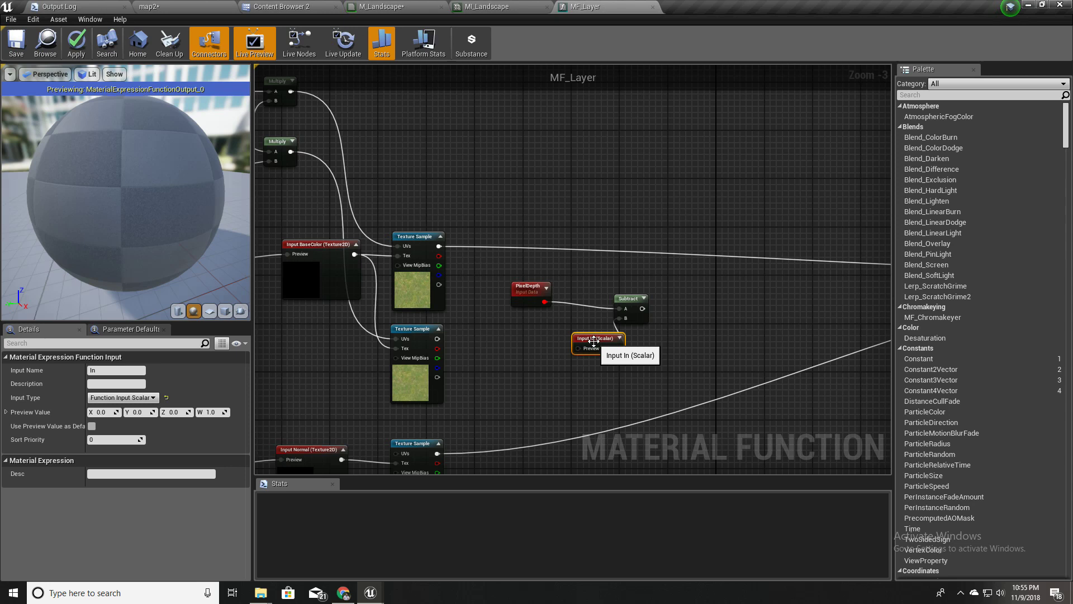
{"action": "left_click_drag", "start_coordinate": [603, 338], "coordinate": [541, 334]}
Step: Name the new scalar function input "Blend Distance"
{"action": "left_click", "coordinate": [116, 372]}
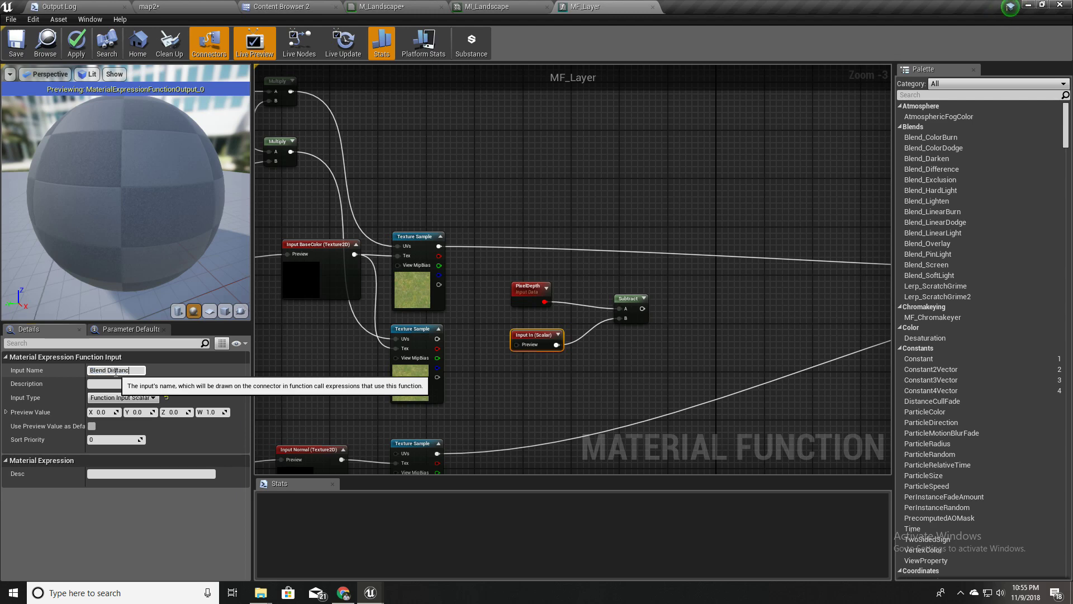
{"action": "type", "text": "Blend Distance"}
{"action": "key", "text": "Return"}
Step: Set the X, Y, Z and W preview values of the Blend Distance input to 1000
{"action": "scroll", "coordinate": [643, 406], "scroll_direction": "up", "scroll_amount": 3}
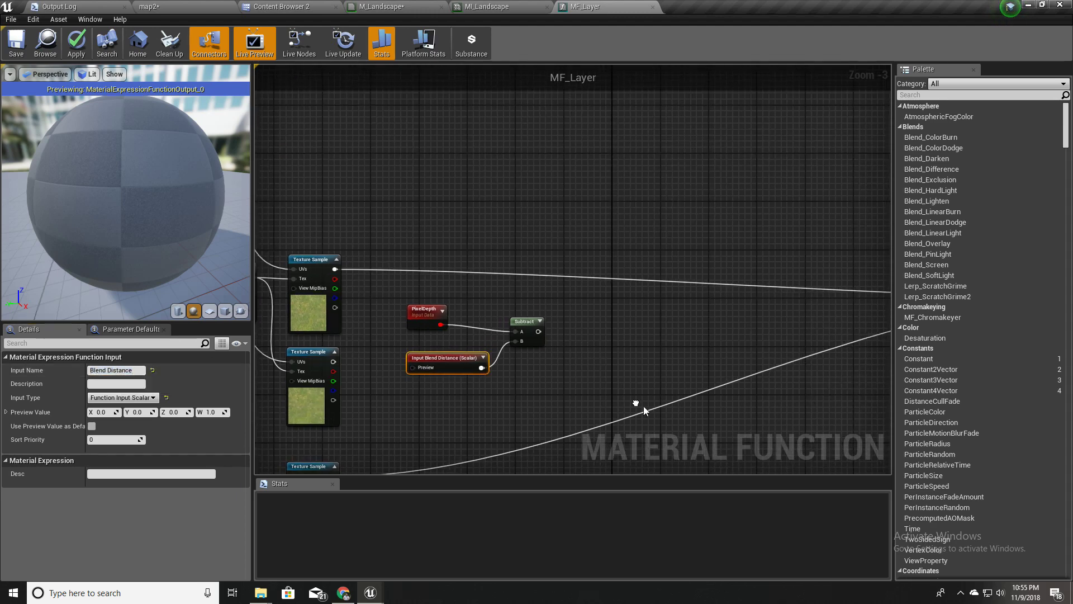
{"action": "right_click_drag", "start_coordinate": [578, 398], "coordinate": [544, 307]}
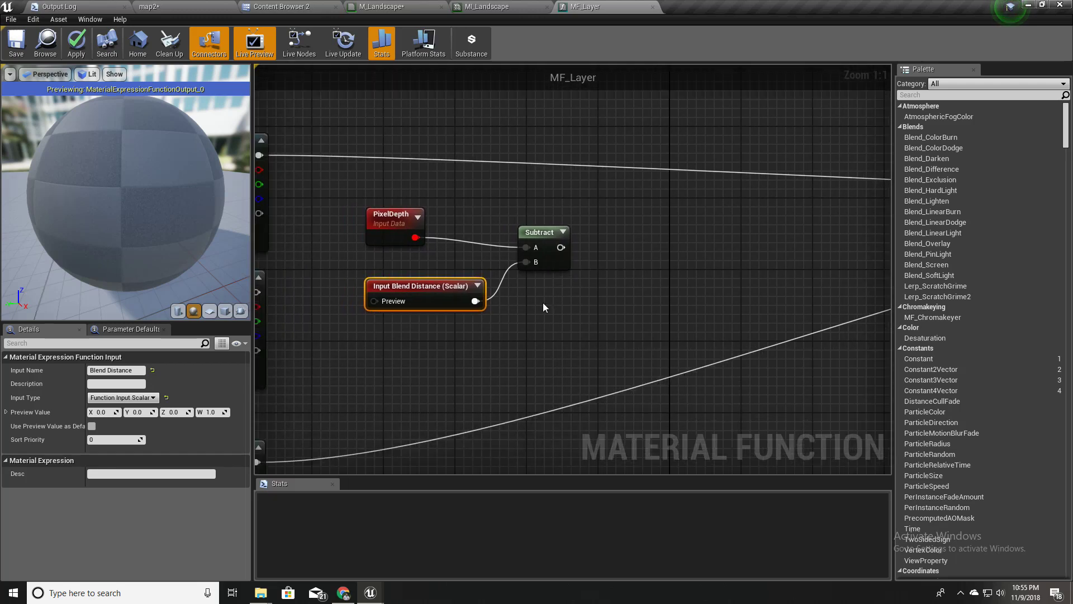
{"action": "left_click", "coordinate": [109, 411]}
{"action": "type", "text": "100"}
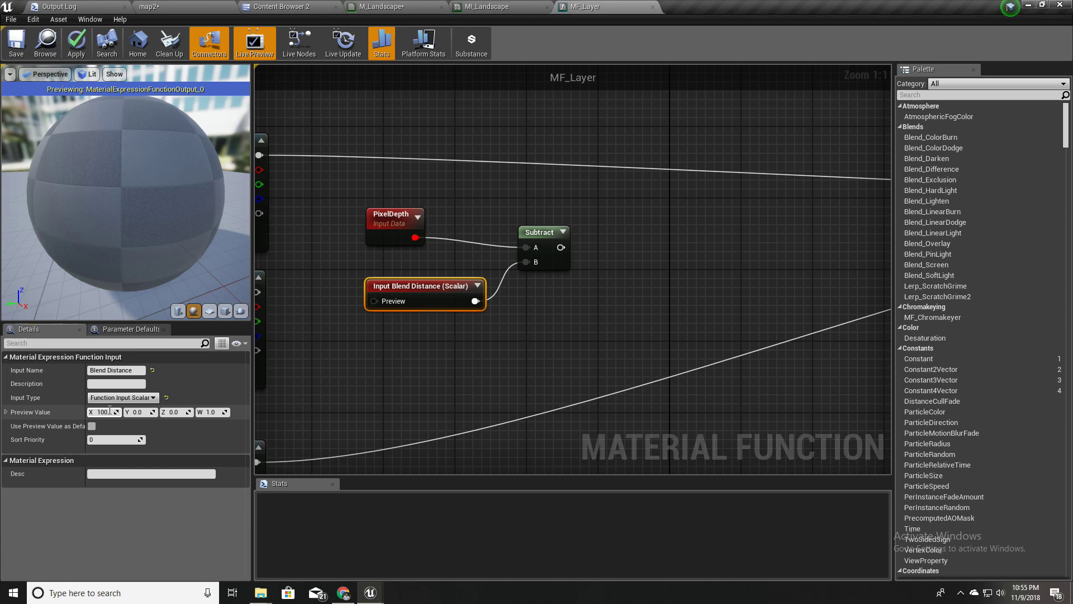
{"action": "type", "text": "0"}
{"action": "key", "text": "Tab"}
{"action": "key", "text": "Tab"}
{"action": "type", "text": "1000"}
{"action": "key", "text": "Tab"}
{"action": "type", "text": "10"}
{"action": "key", "text": "Return"}
Step: Add a Divide node with the Subtract output wired into its input A
{"action": "right_click_drag", "start_coordinate": [540, 328], "coordinate": [501, 416]}
{"action": "right_click_drag", "start_coordinate": [528, 378], "coordinate": [494, 364]}
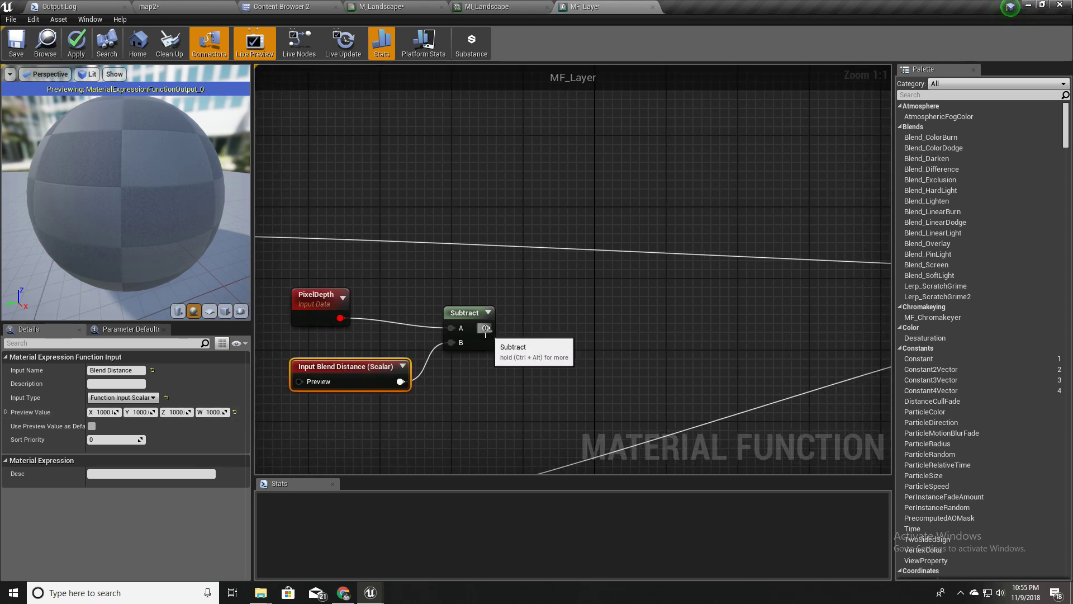
{"action": "left_click_drag", "start_coordinate": [485, 328], "coordinate": [549, 337]}
{"action": "type", "text": "divide"}
{"action": "key", "text": "Return"}
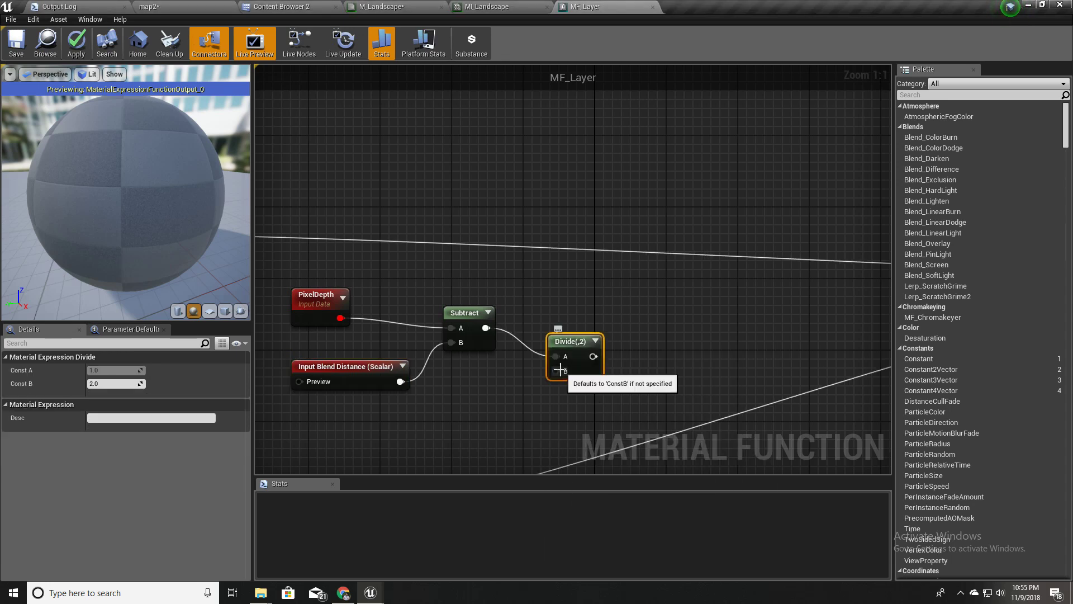
Step: Add a FunctionInput node wired to input B of Divide and place it below the Blend Distance input
{"action": "left_click_drag", "start_coordinate": [559, 369], "coordinate": [505, 400]}
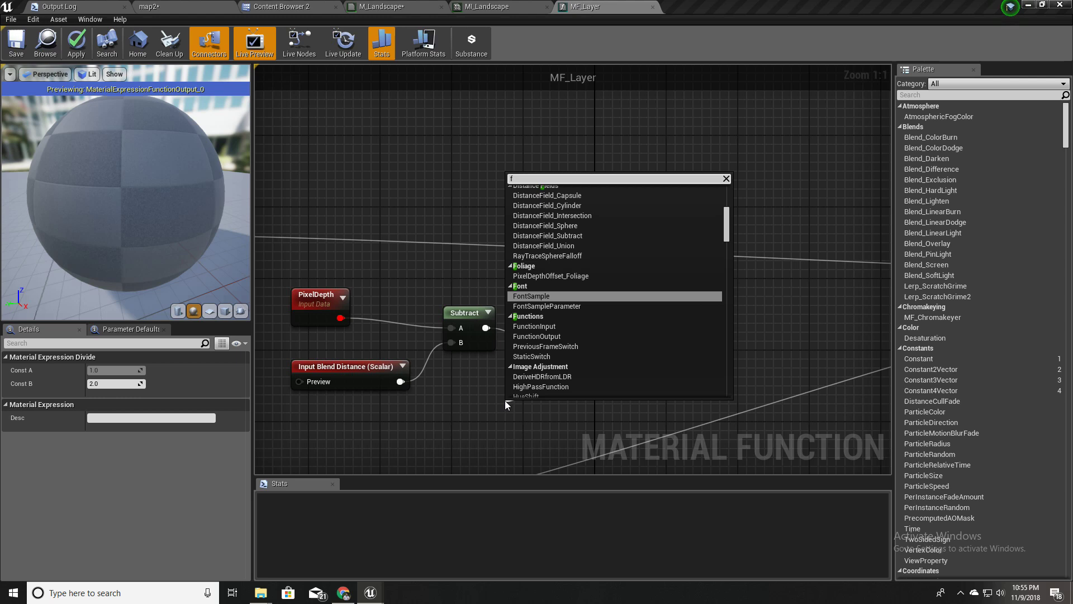
{"action": "type", "text": "u"}
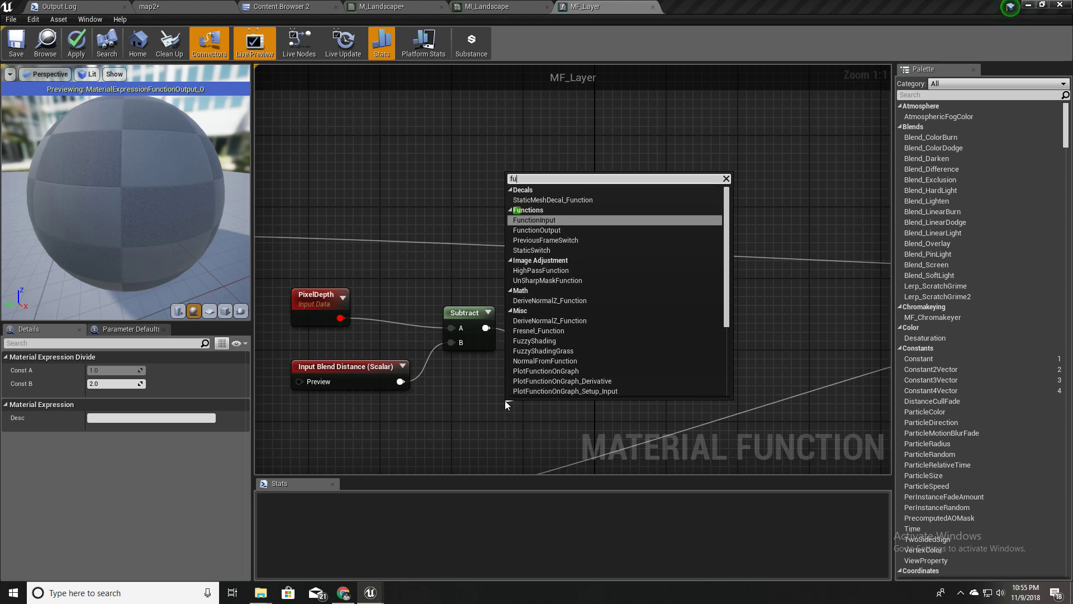
{"action": "key", "text": "Return"}
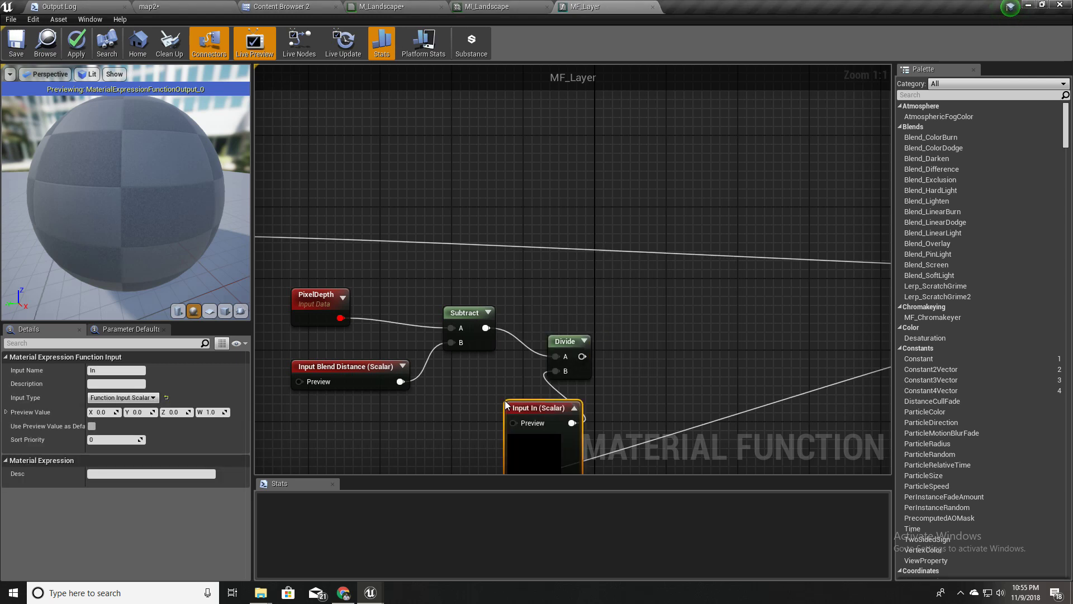
{"action": "left_click_drag", "start_coordinate": [536, 408], "coordinate": [358, 402]}
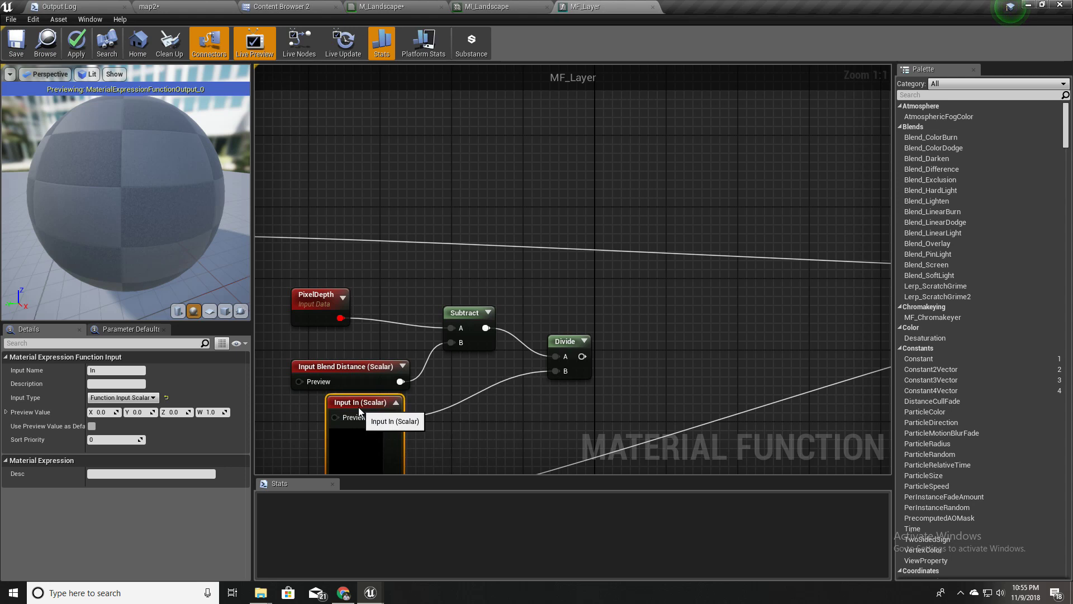
Step: Collapse the preview of the new scalar function input wired to Divide B and name it "Blend Sharpness"
{"action": "left_click", "coordinate": [396, 402]}
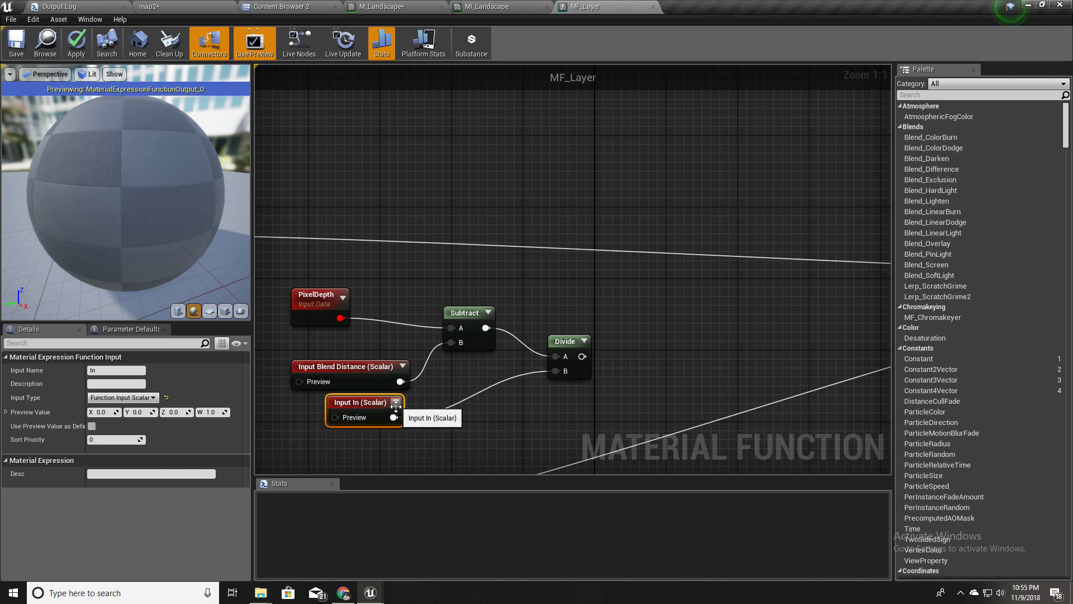
{"action": "left_click", "coordinate": [120, 370]}
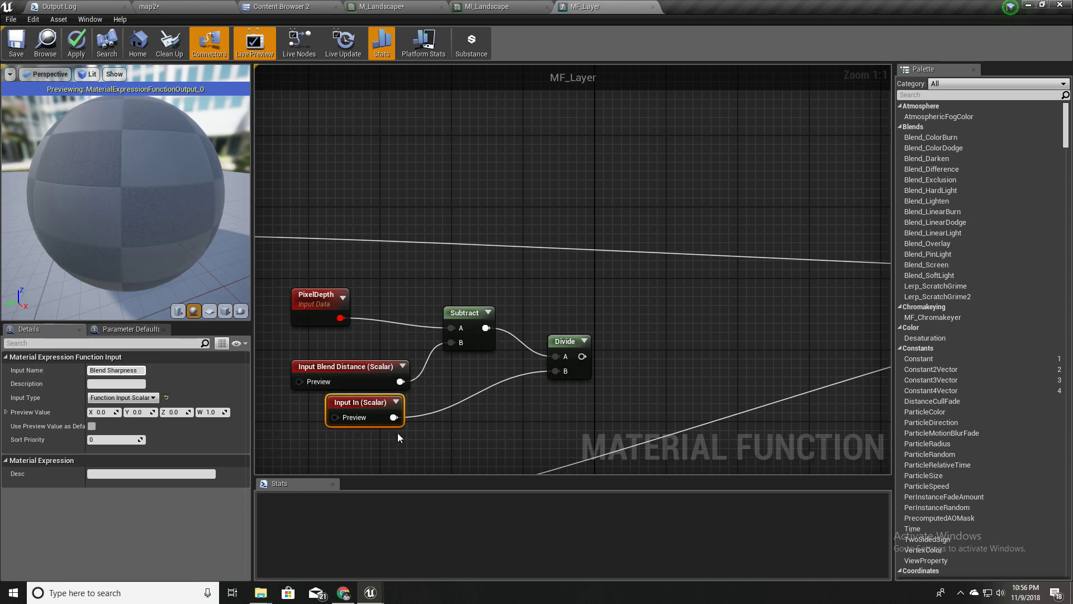
{"action": "right_click_drag", "start_coordinate": [398, 432], "coordinate": [446, 353]}
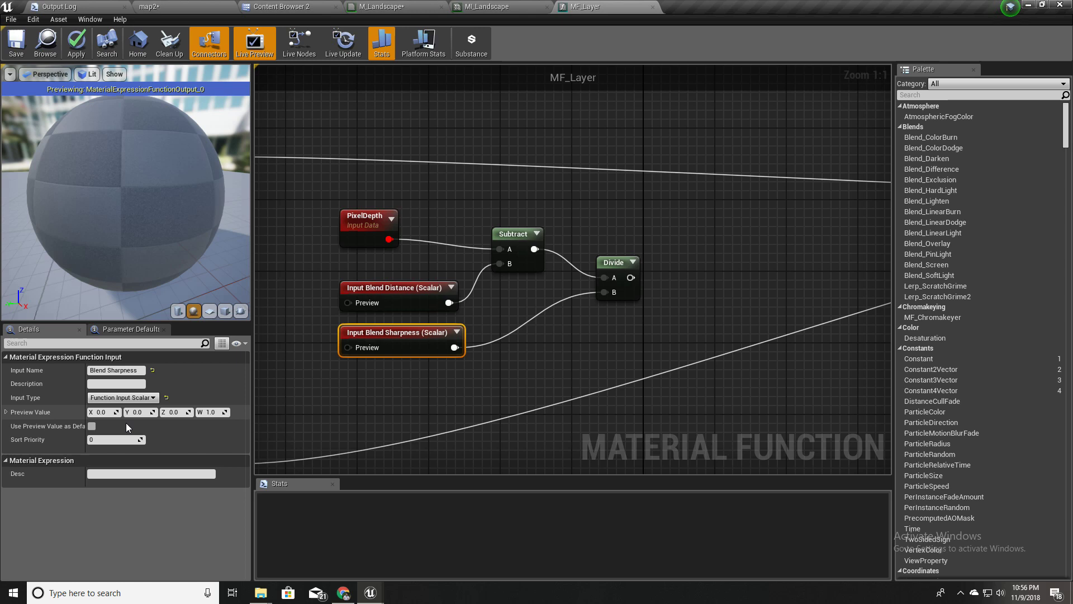
Step: Set the X, Y, Z and W preview values of the Blend Distance input to 500
{"action": "left_click", "coordinate": [407, 297]}
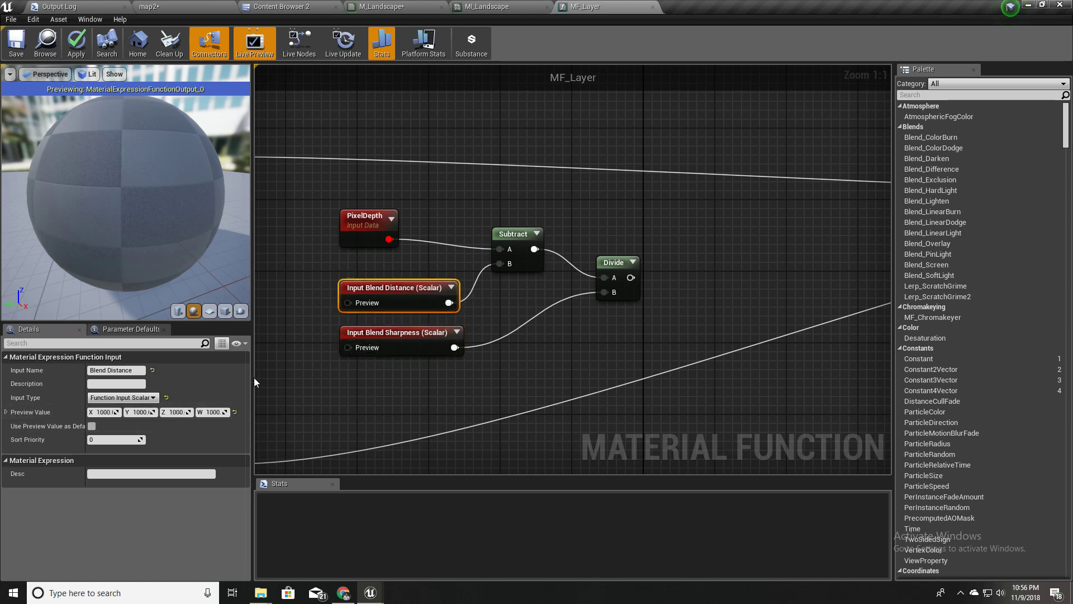
{"action": "type", "text": "500"}
{"action": "key", "text": "Tab"}
{"action": "type", "text": "500"}
{"action": "key", "text": "Tab"}
{"action": "type", "text": "500"}
{"action": "key", "text": "Tab"}
{"action": "type", "text": "500"}
{"action": "right_click_drag", "start_coordinate": [577, 360], "coordinate": [555, 423]}
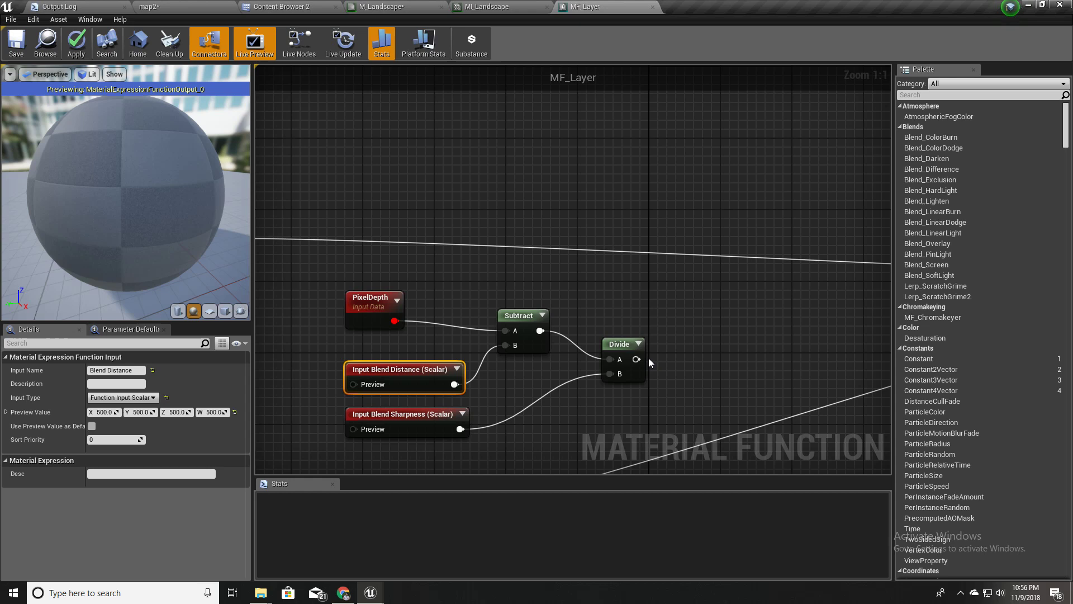
{"action": "left_click", "coordinate": [640, 352]}
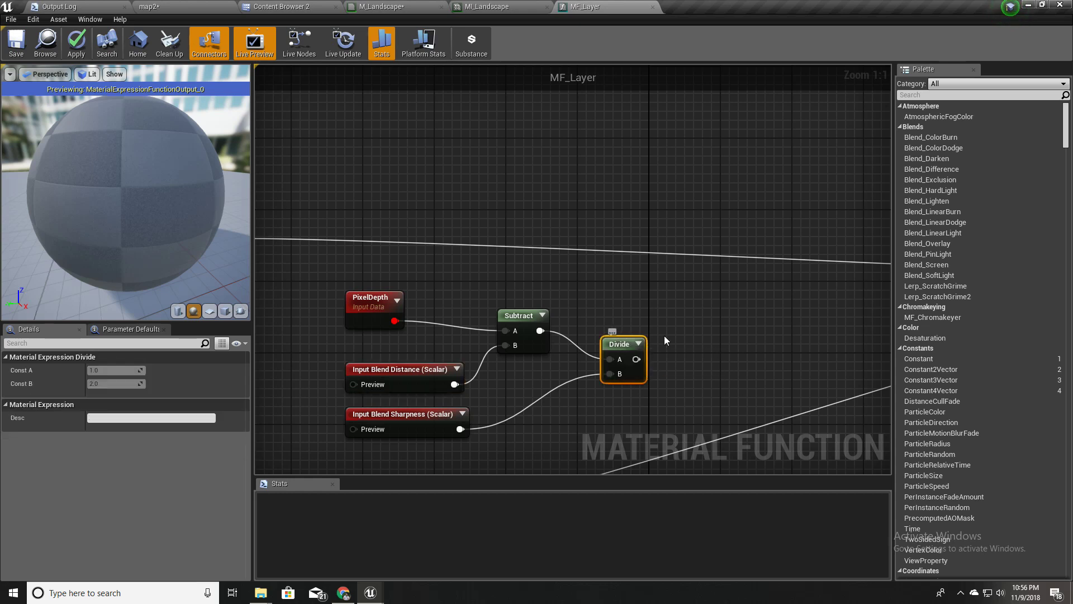
{"action": "right_click_drag", "start_coordinate": [631, 371], "coordinate": [596, 352]}
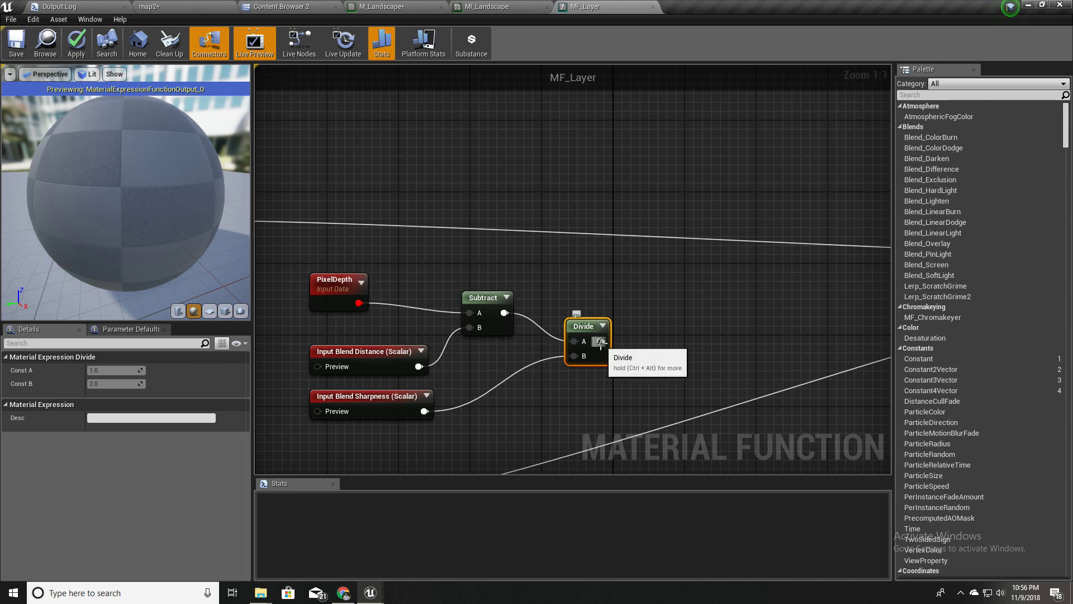
{"action": "left_click_drag", "start_coordinate": [601, 341], "coordinate": [642, 347]}
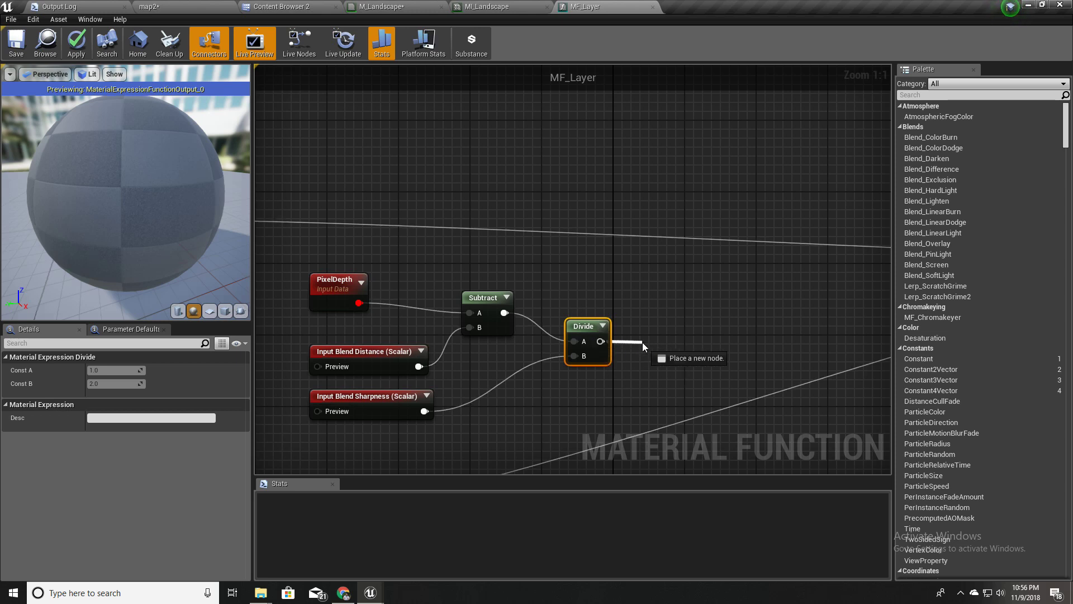
{"action": "left_click_drag", "start_coordinate": [643, 343], "coordinate": [644, 345]}
{"action": "left_click_drag", "start_coordinate": [645, 343], "coordinate": [646, 339]}
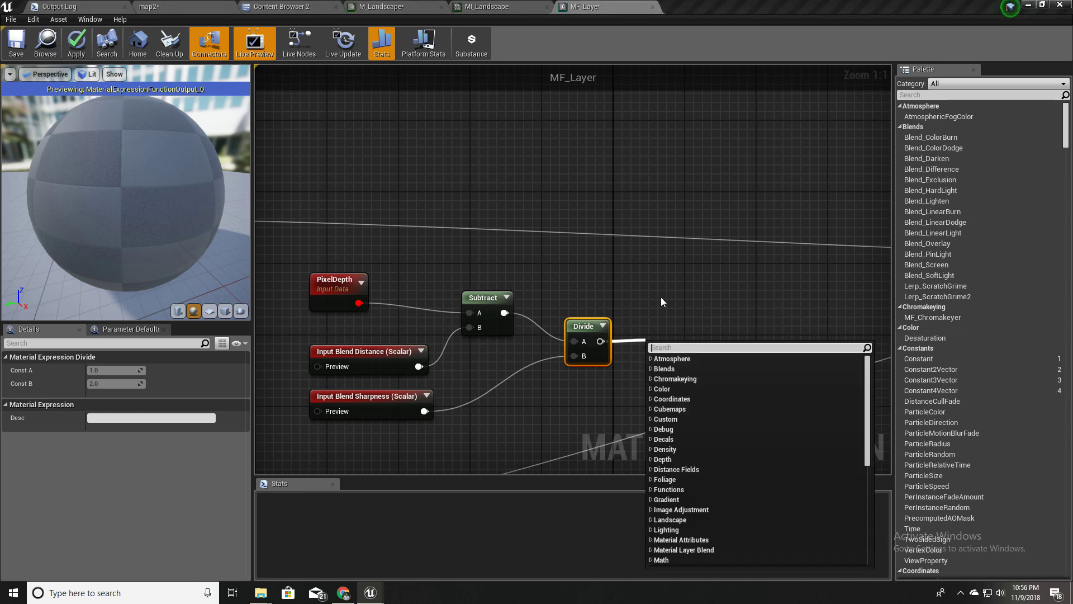
{"action": "right_click_drag", "start_coordinate": [643, 303], "coordinate": [619, 263]}
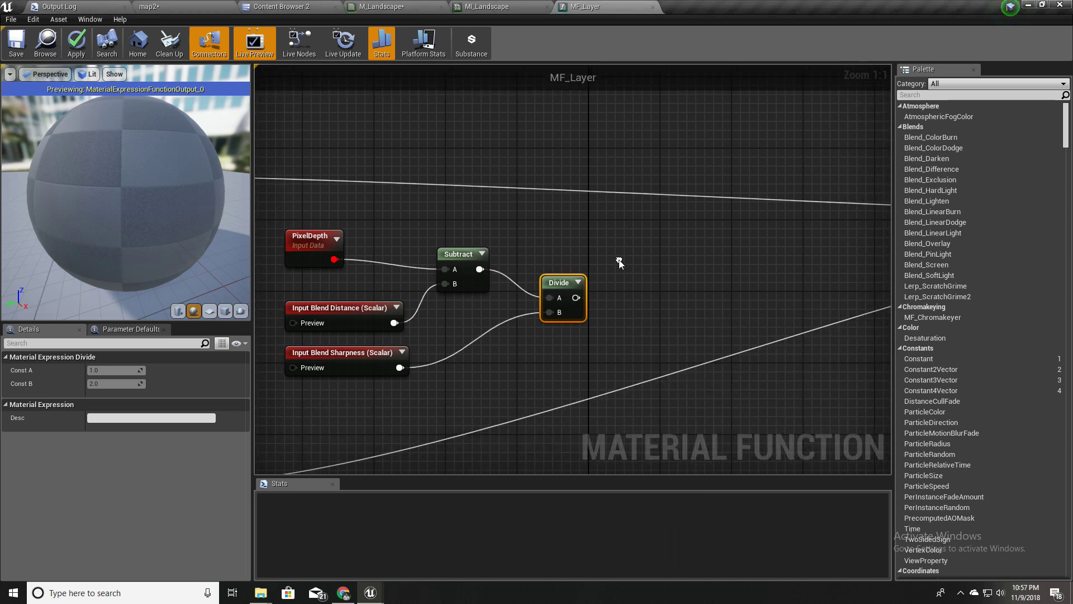
Step: Add a Clamp node fed by the Divide output
{"action": "left_click_drag", "start_coordinate": [582, 300], "coordinate": [671, 303]}
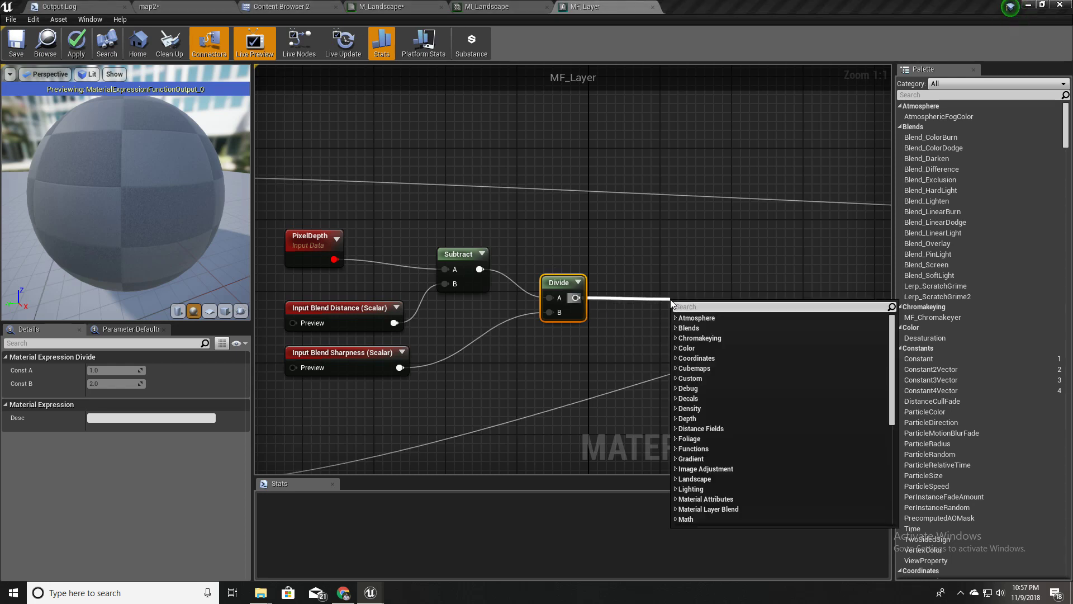
{"action": "type", "text": "clamp"}
{"action": "key", "text": "Return"}
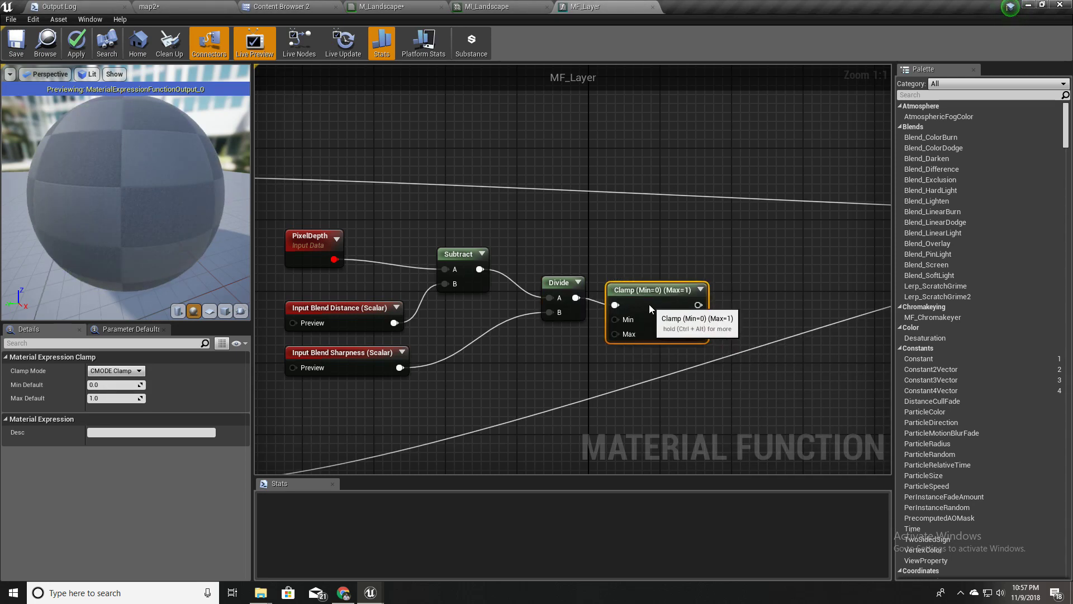
Step: Add a LinearInterpolate node above the Clamp node, with the upper base color Texture Sample's output wired into its input A
{"action": "right_click_drag", "start_coordinate": [471, 237], "coordinate": [783, 272]}
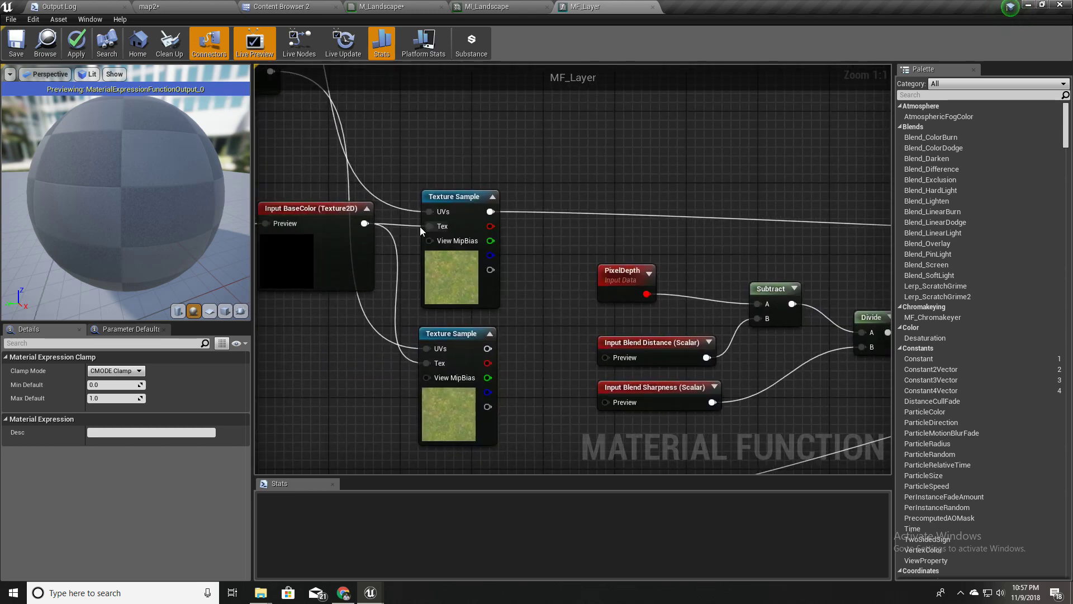
{"action": "left_click", "coordinate": [420, 226]}
{"action": "left_click", "coordinate": [449, 355]}
{"action": "left_click", "coordinate": [450, 291]}
{"action": "right_click_drag", "start_coordinate": [709, 290], "coordinate": [528, 267]}
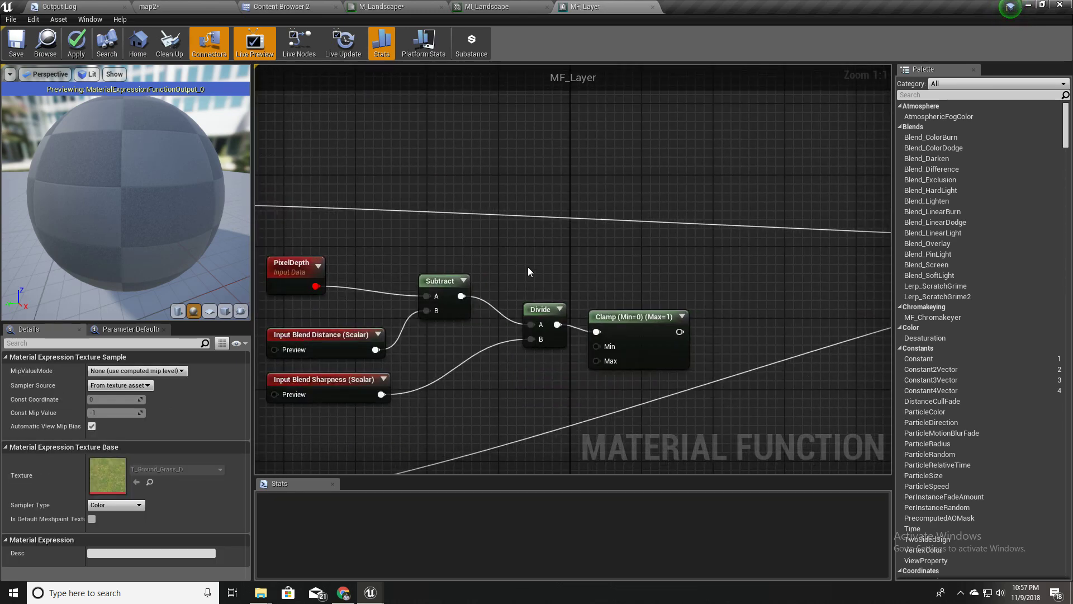
{"action": "right_click_drag", "start_coordinate": [664, 296], "coordinate": [719, 282]}
{"action": "left_click_drag", "start_coordinate": [330, 223], "coordinate": [553, 261]}
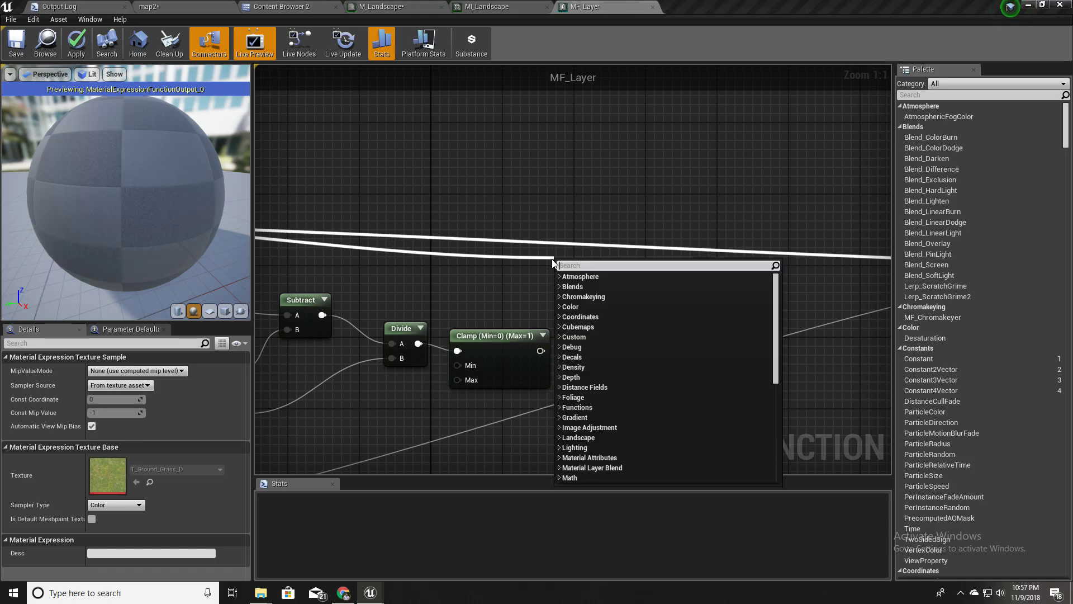
{"action": "type", "text": "lerp"}
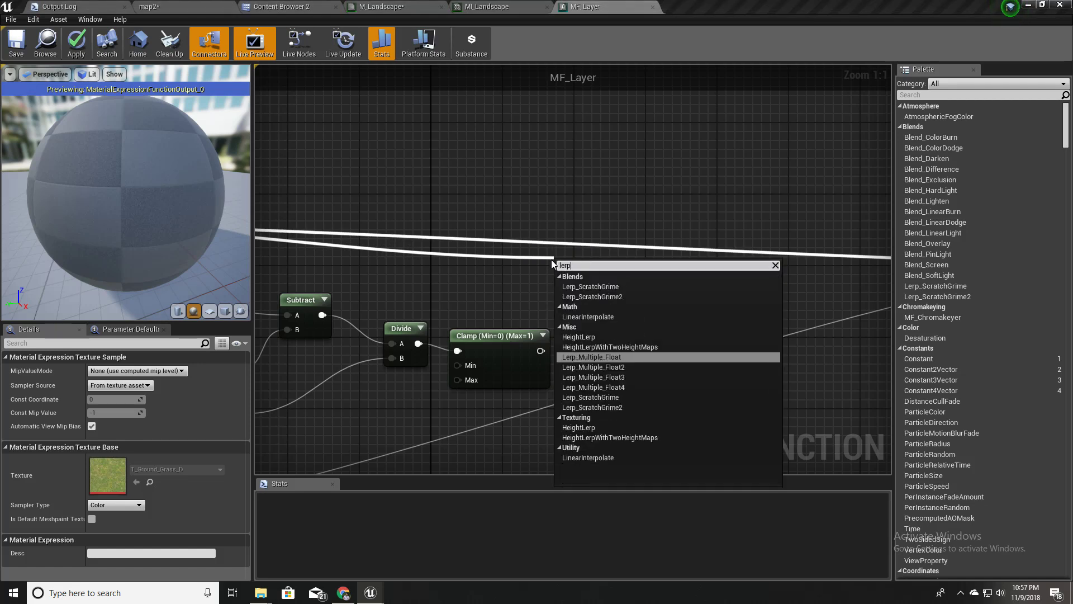
{"action": "left_click", "coordinate": [588, 459]}
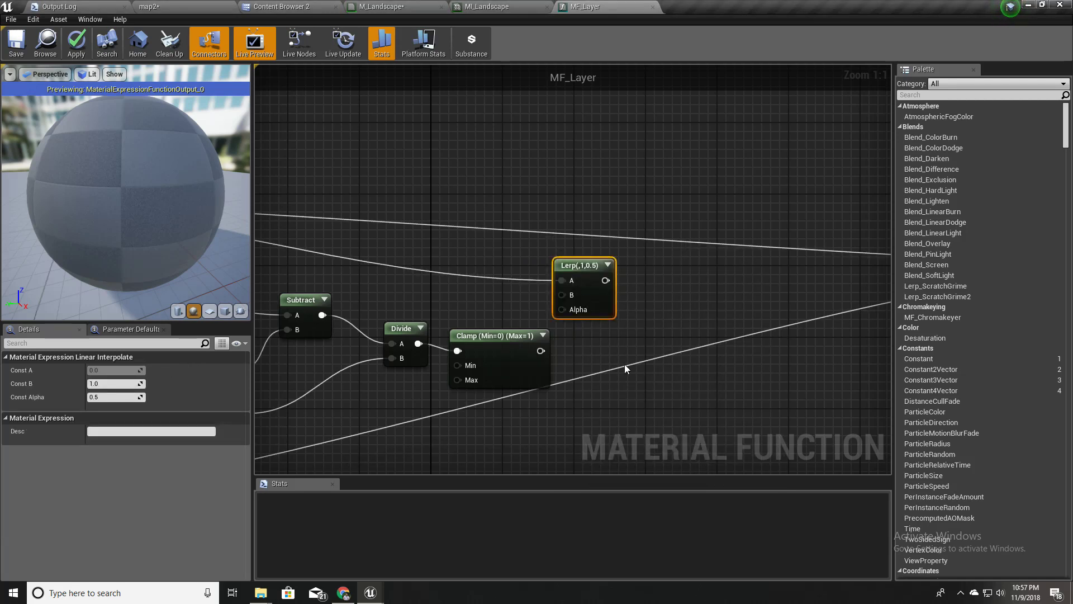
Step: Wire the second base color Texture Sample's output into input B of Lerp and the Clamp output into Alpha
{"action": "right_click_drag", "start_coordinate": [625, 364], "coordinate": [606, 328]}
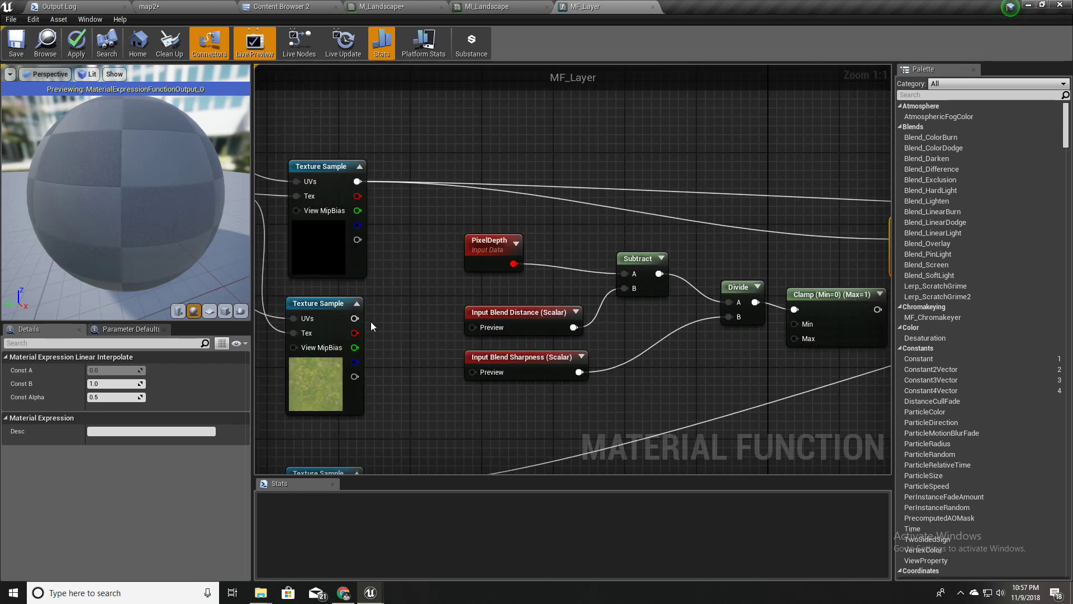
{"action": "left_click_drag", "start_coordinate": [355, 318], "coordinate": [387, 254]}
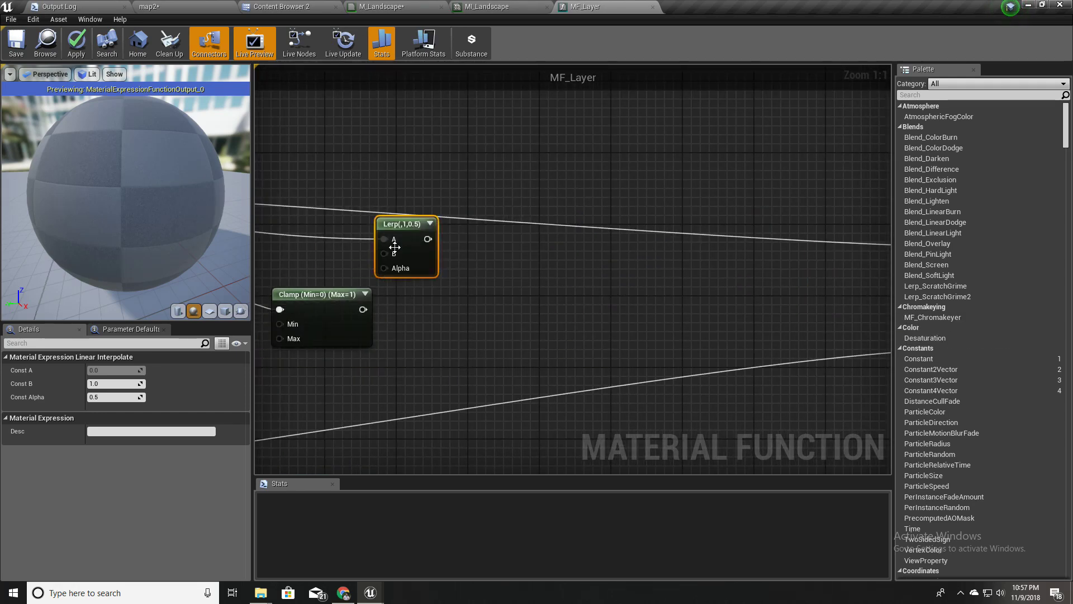
{"action": "right_click_drag", "start_coordinate": [328, 258], "coordinate": [739, 267]}
{"action": "scroll", "coordinate": [735, 267], "scroll_direction": "down", "scroll_amount": 1}
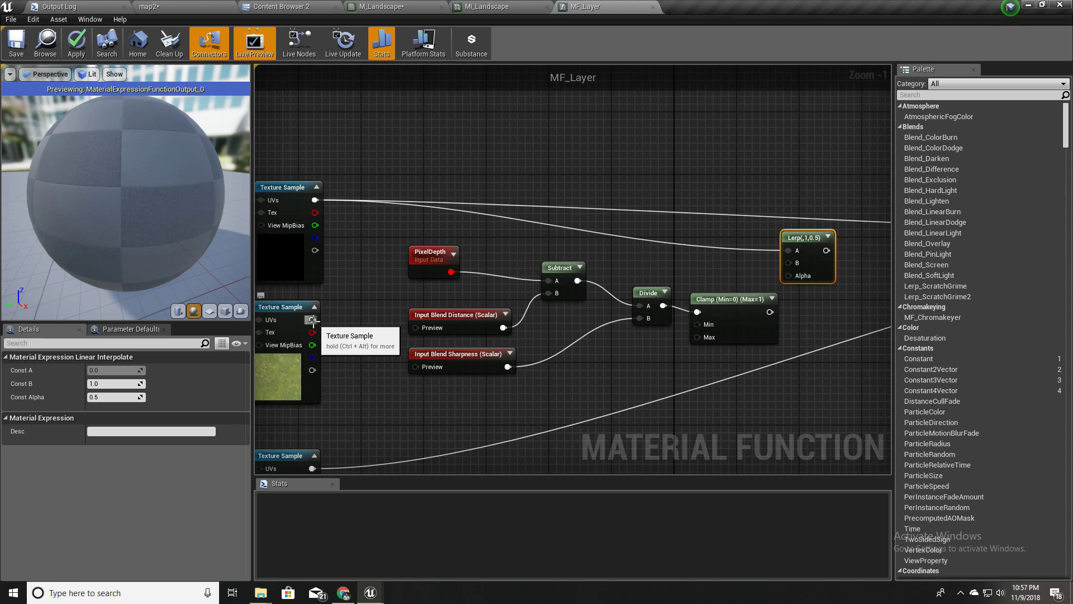
{"action": "left_click_drag", "start_coordinate": [313, 320], "coordinate": [791, 262]}
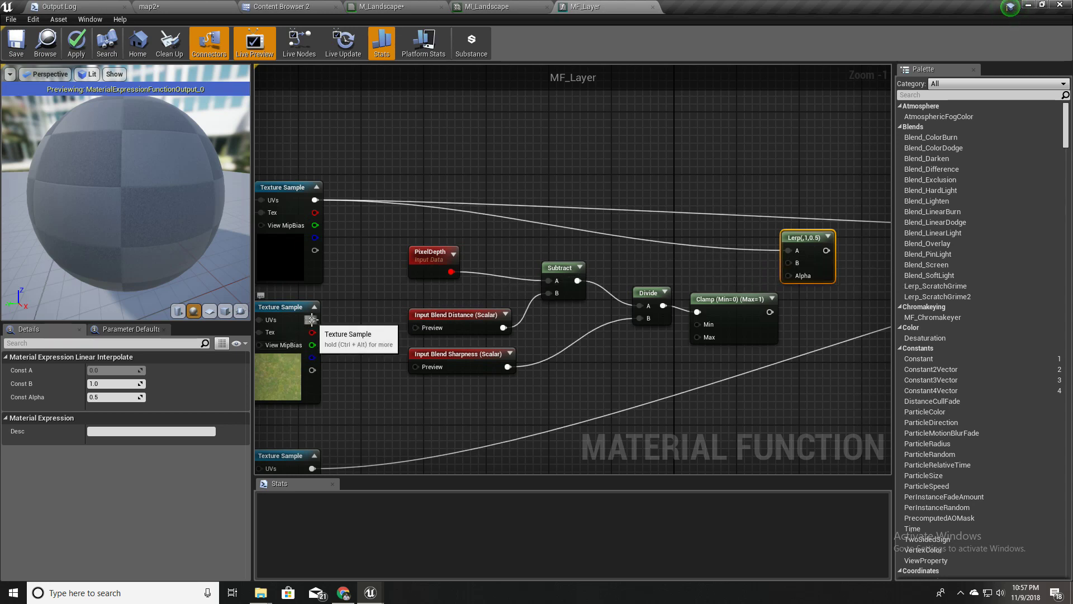
{"action": "left_click_drag", "start_coordinate": [312, 320], "coordinate": [788, 263]}
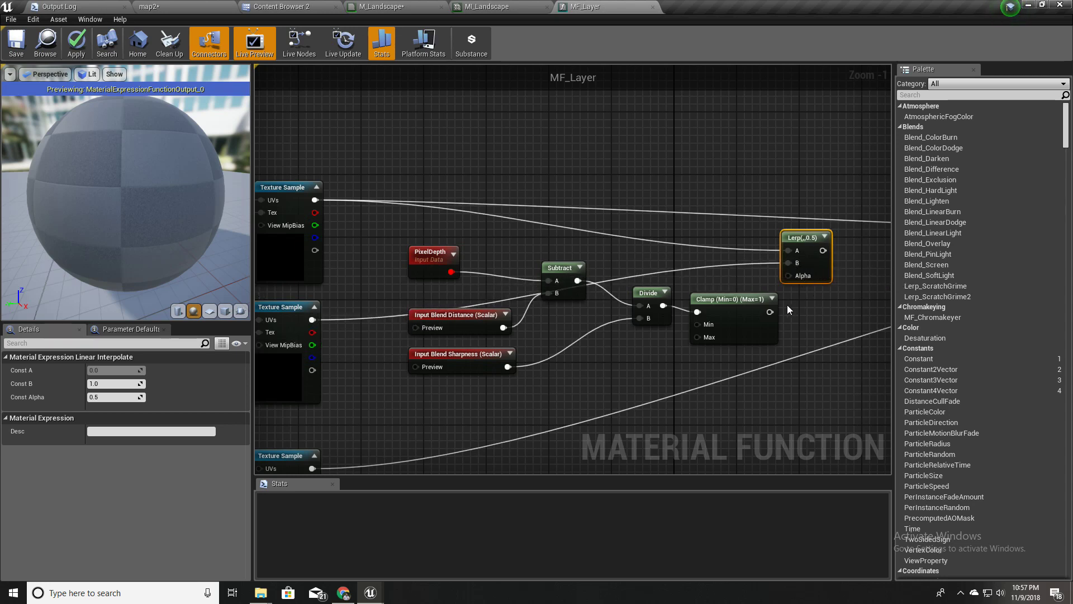
{"action": "left_click_drag", "start_coordinate": [770, 312], "coordinate": [795, 275]}
Step: Connect the Lerp output to the BaseColor input of MakeMaterialAttributes
{"action": "right_click_drag", "start_coordinate": [796, 275], "coordinate": [510, 371]}
{"action": "scroll", "coordinate": [638, 377], "scroll_direction": "down", "scroll_amount": 2}
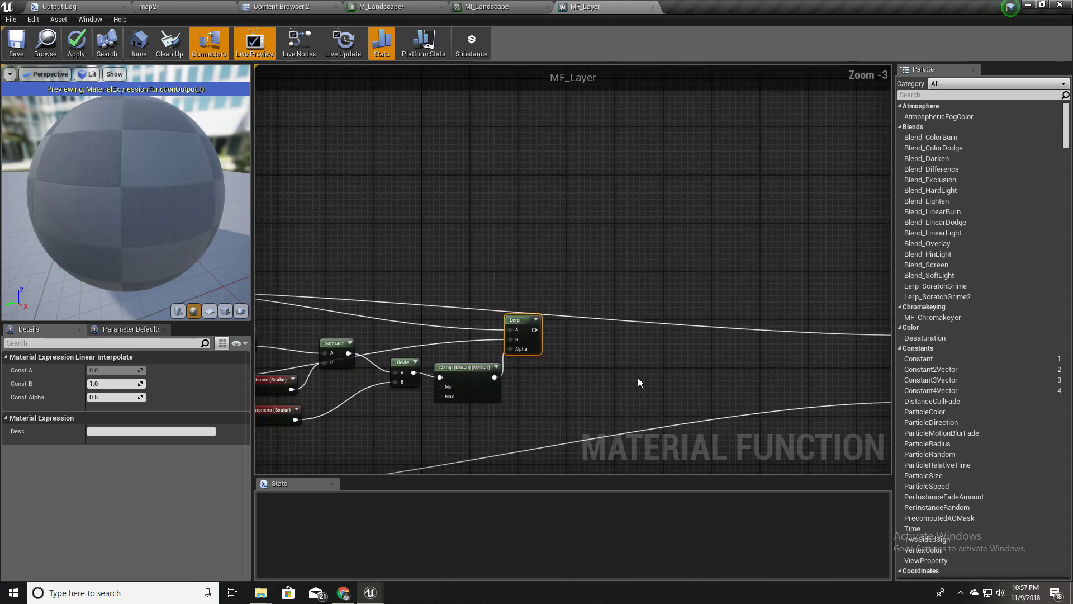
{"action": "right_click_drag", "start_coordinate": [638, 378], "coordinate": [451, 371]}
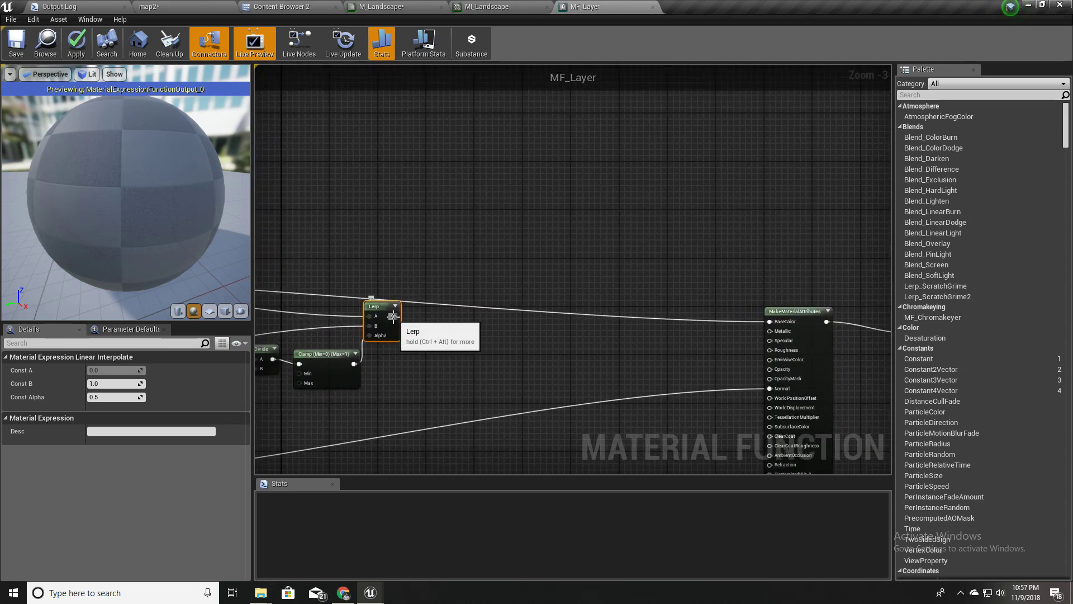
{"action": "left_click_drag", "start_coordinate": [394, 317], "coordinate": [777, 321]}
Step: Review the whole node graph and examine the material on the preview sphere from far and near distances
{"action": "scroll", "coordinate": [676, 297], "scroll_direction": "down", "scroll_amount": 3}
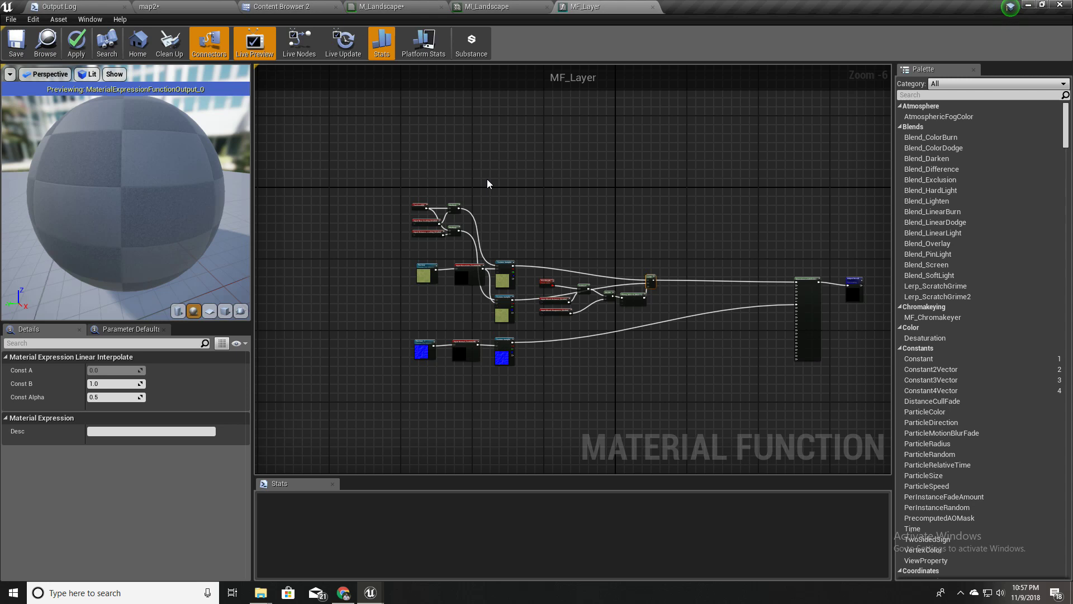
{"action": "right_click_drag", "start_coordinate": [612, 186], "coordinate": [578, 209]}
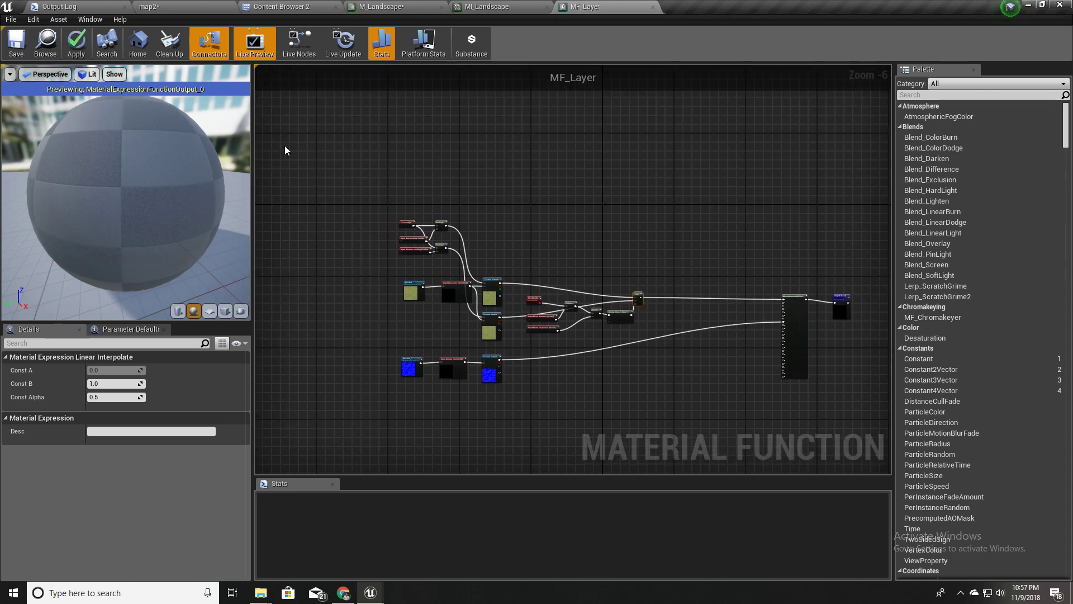
{"action": "mouse_move", "coordinate": [419, 160]}
{"action": "right_mouse_down"}
{"action": "mouse_move", "coordinate": [389, 162]}
{"action": "mouse_move", "coordinate": [414, 167]}
{"action": "right_mouse_up"}
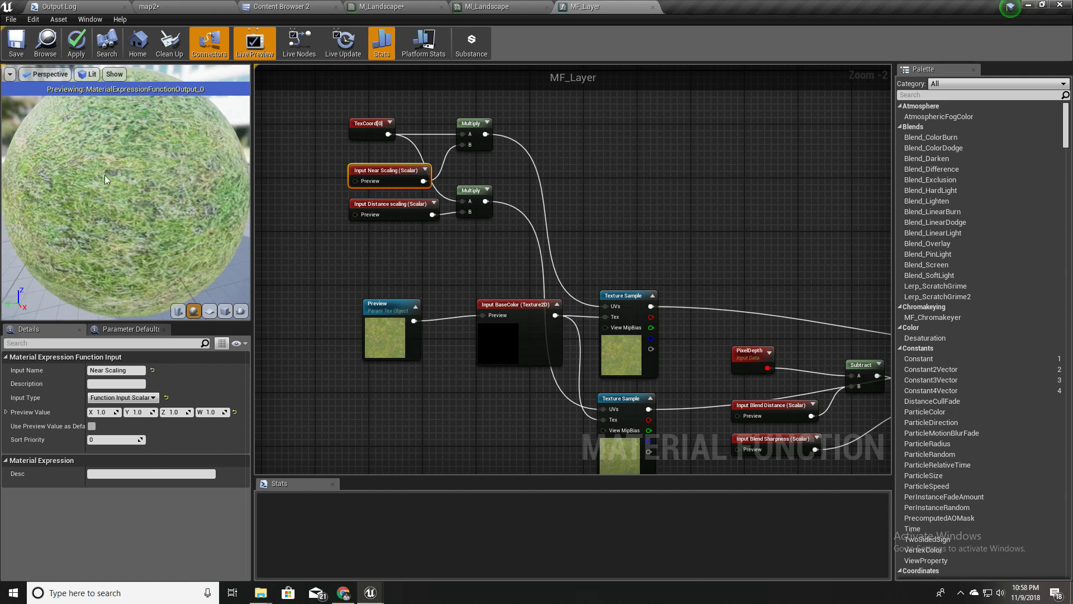
{"action": "scroll", "coordinate": [141, 210], "scroll_direction": "down", "scroll_amount": 8}
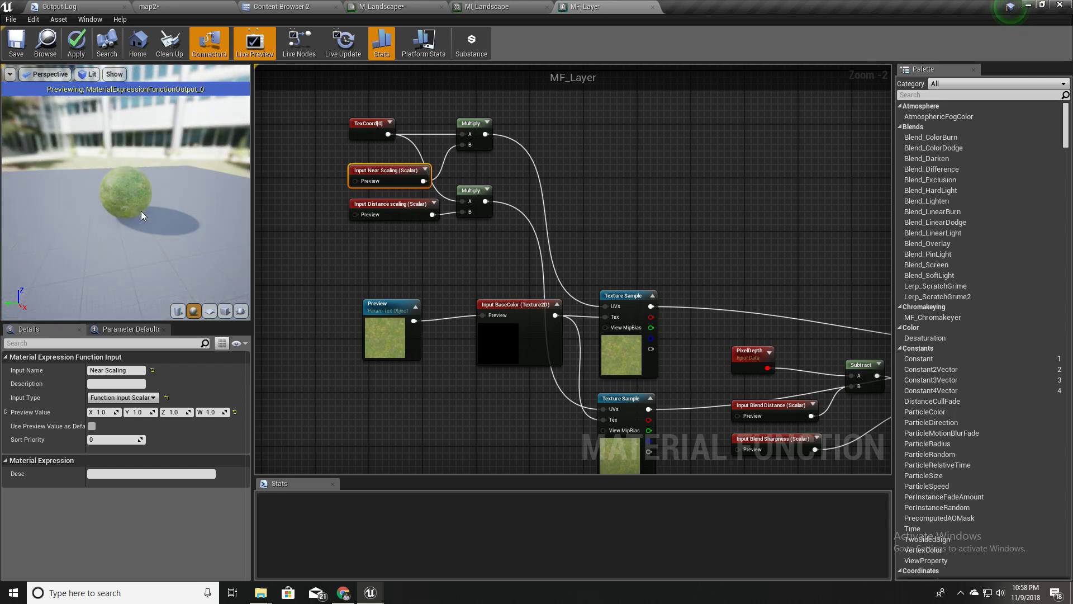
{"action": "scroll", "coordinate": [141, 210], "scroll_direction": "up", "scroll_amount": 12}
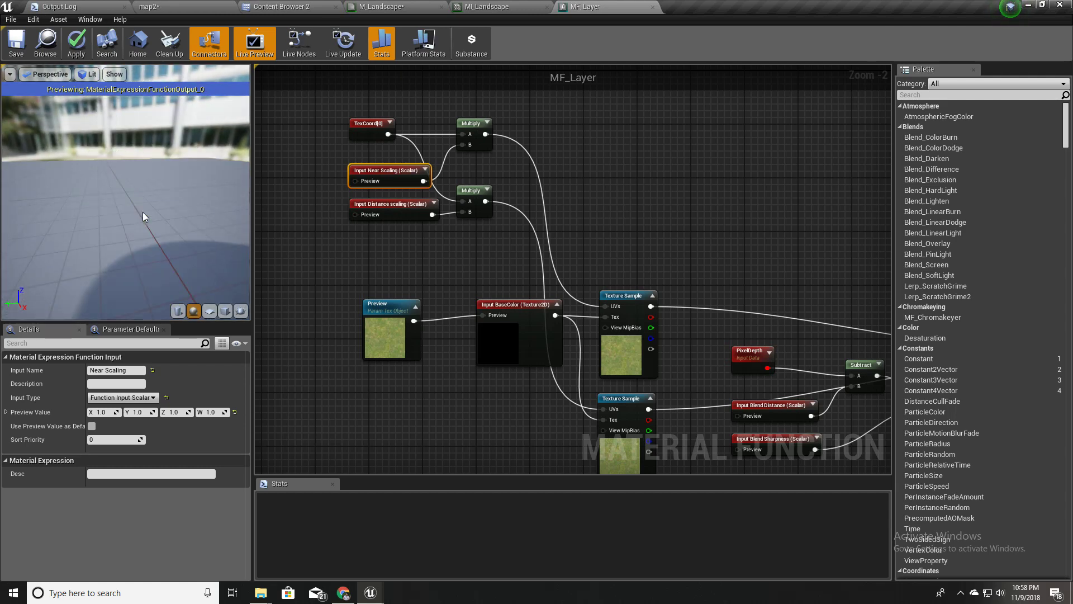
{"action": "scroll", "coordinate": [143, 212], "scroll_direction": "down", "scroll_amount": 4}
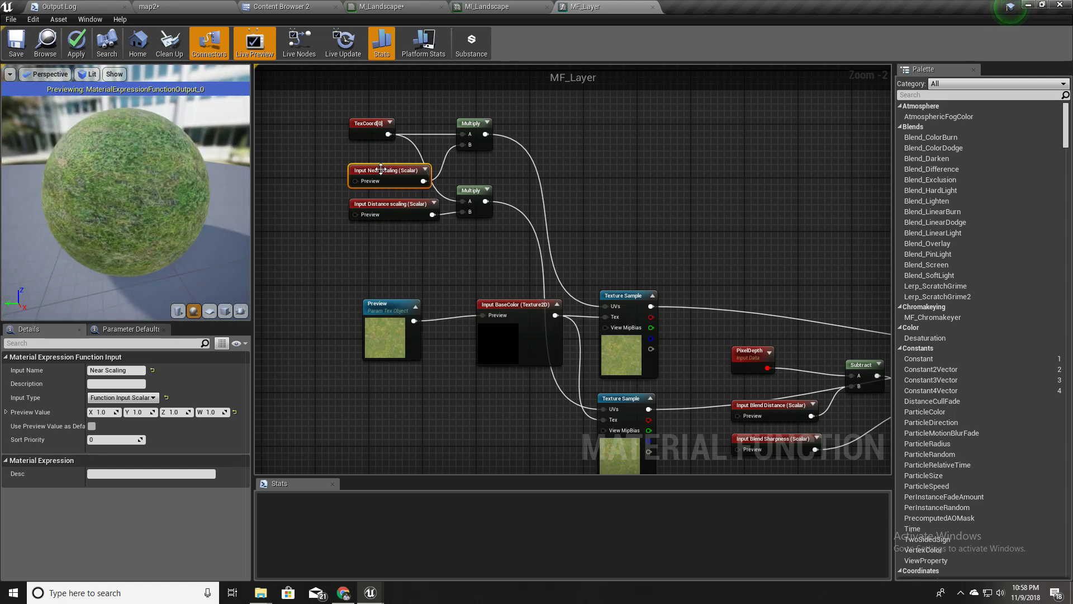
Step: Set the Near Scaling input's preview value to 0.1 on X, Y, Z and W
{"action": "left_click", "coordinate": [390, 208]}
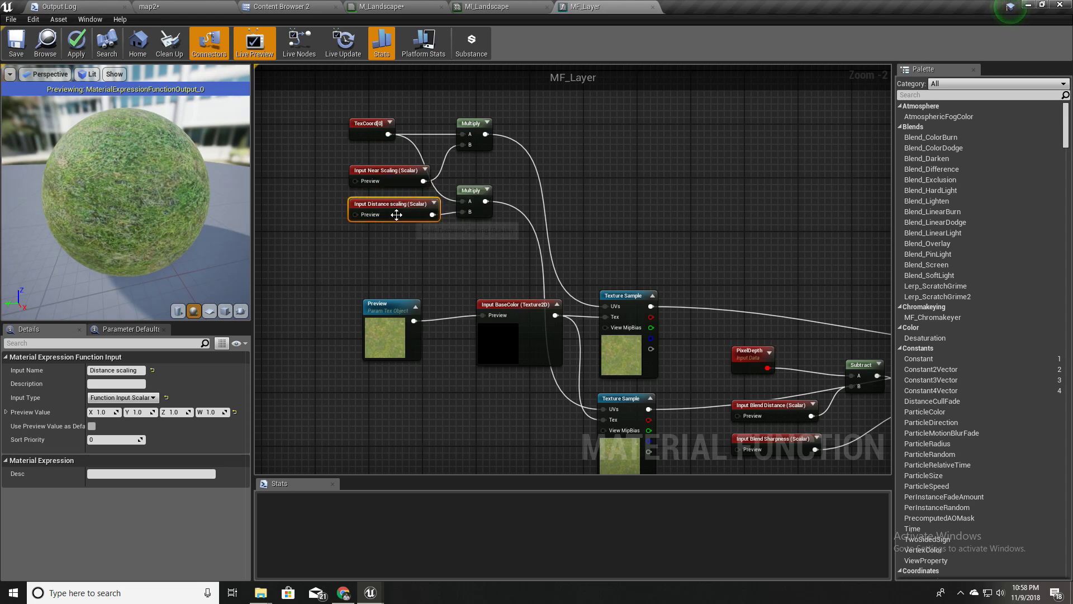
{"action": "scroll", "coordinate": [386, 216], "scroll_direction": "up", "scroll_amount": 1}
{"action": "right_click_drag", "start_coordinate": [386, 243], "coordinate": [399, 283]}
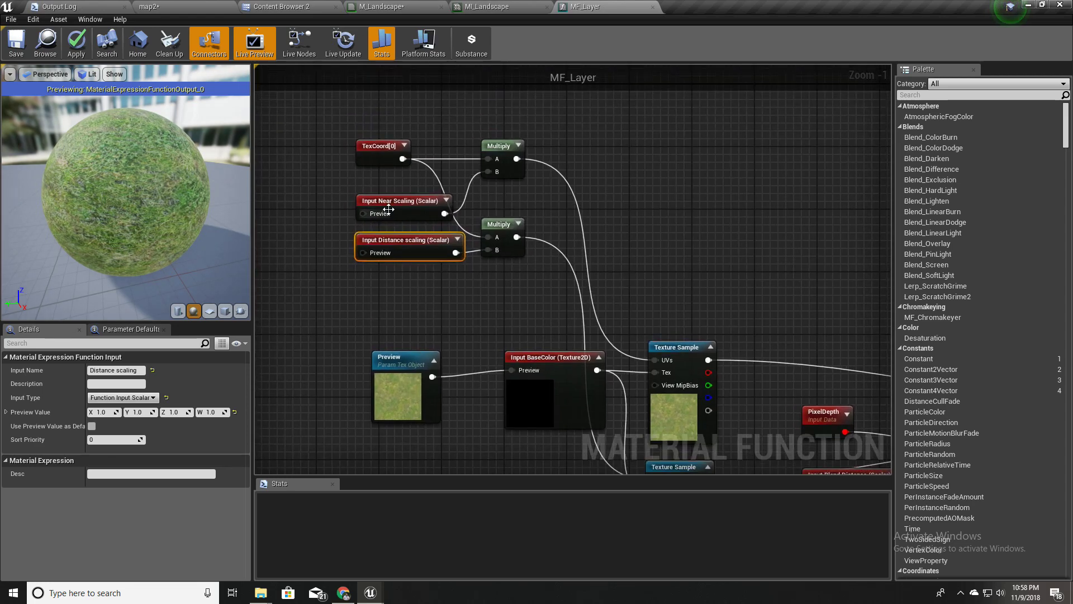
{"action": "left_click", "coordinate": [398, 211]}
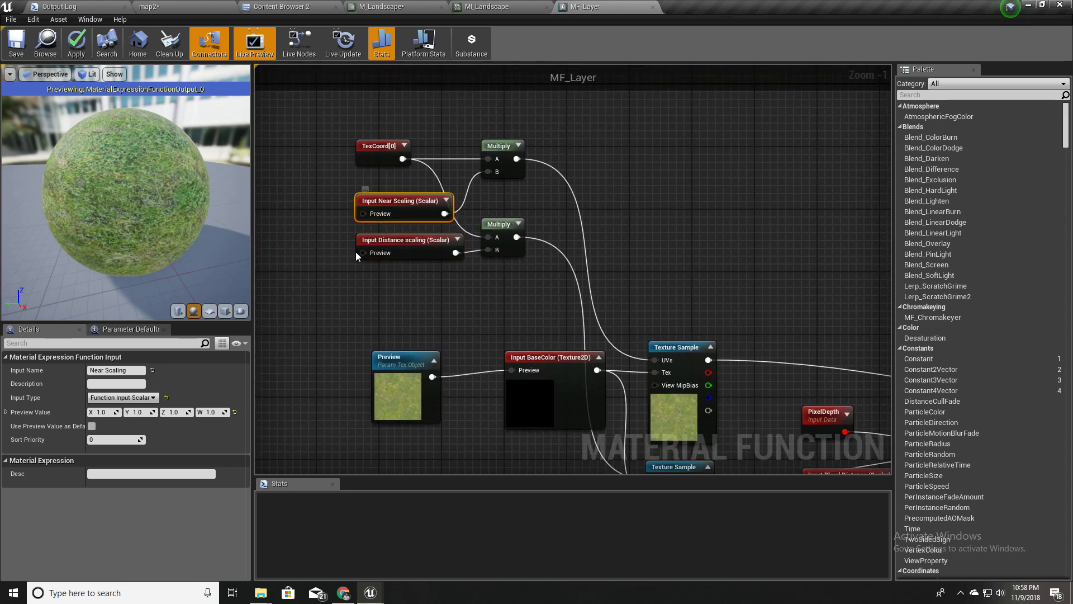
{"action": "left_click", "coordinate": [103, 412]}
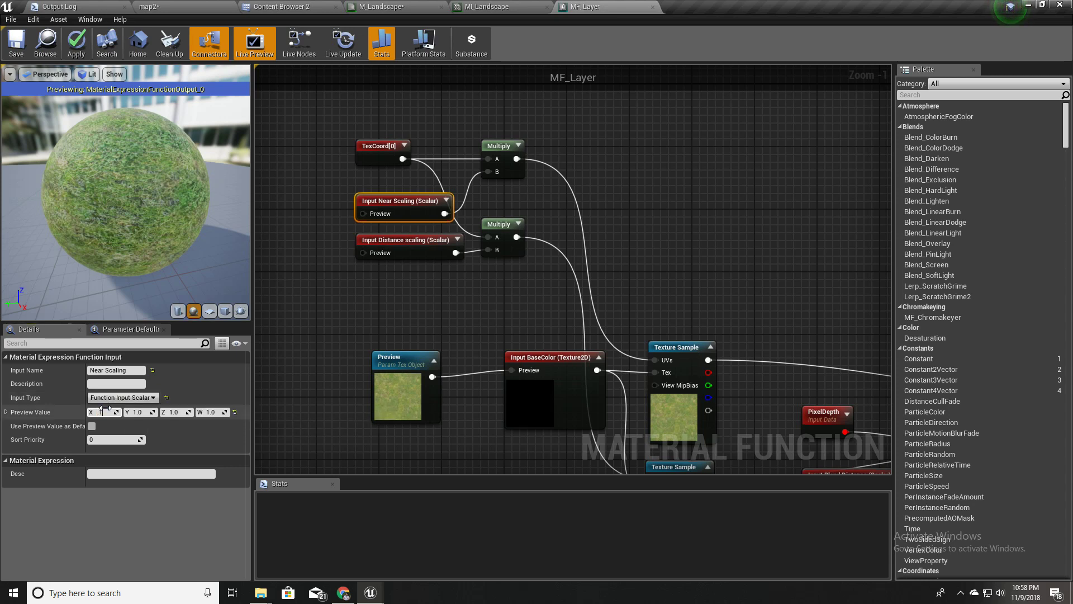
{"action": "type", "text": ".1"}
{"action": "key", "text": "Tab"}
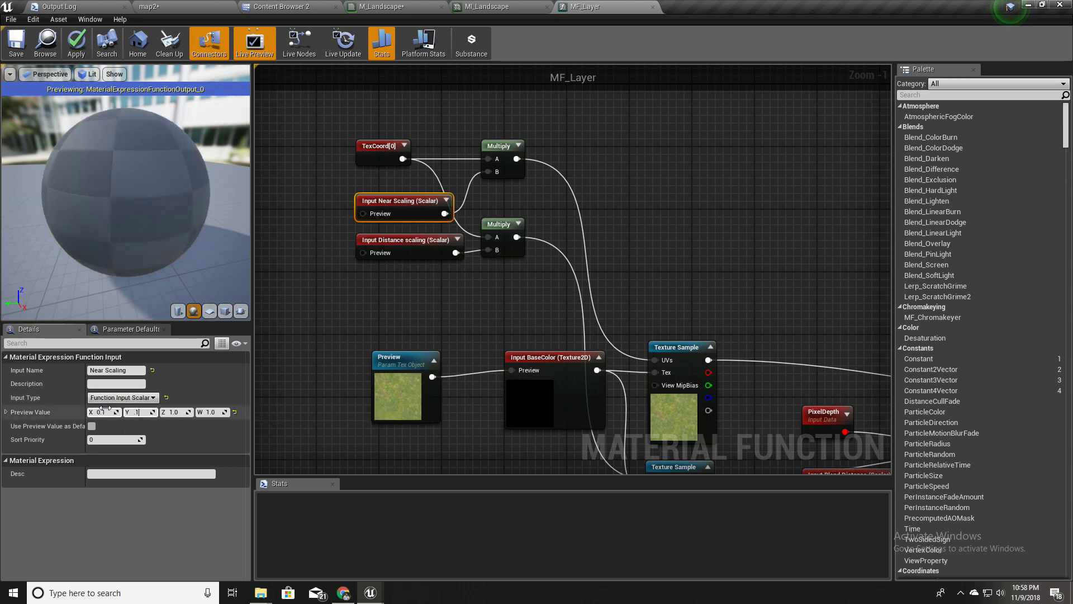
{"action": "key", "text": "Tab"}
{"action": "type", "text": ".1"}
{"action": "key", "text": "Tab"}
{"action": "type", "text": ".1"}
{"action": "key", "text": "Return"}
Step: Examine the near texture scaling on the preview sphere from close up and far away
{"action": "mouse_move", "coordinate": [273, 204]}
{"action": "right_mouse_down"}
{"action": "mouse_move", "coordinate": [302, 201]}
{"action": "mouse_move", "coordinate": [292, 210]}
{"action": "right_mouse_up"}
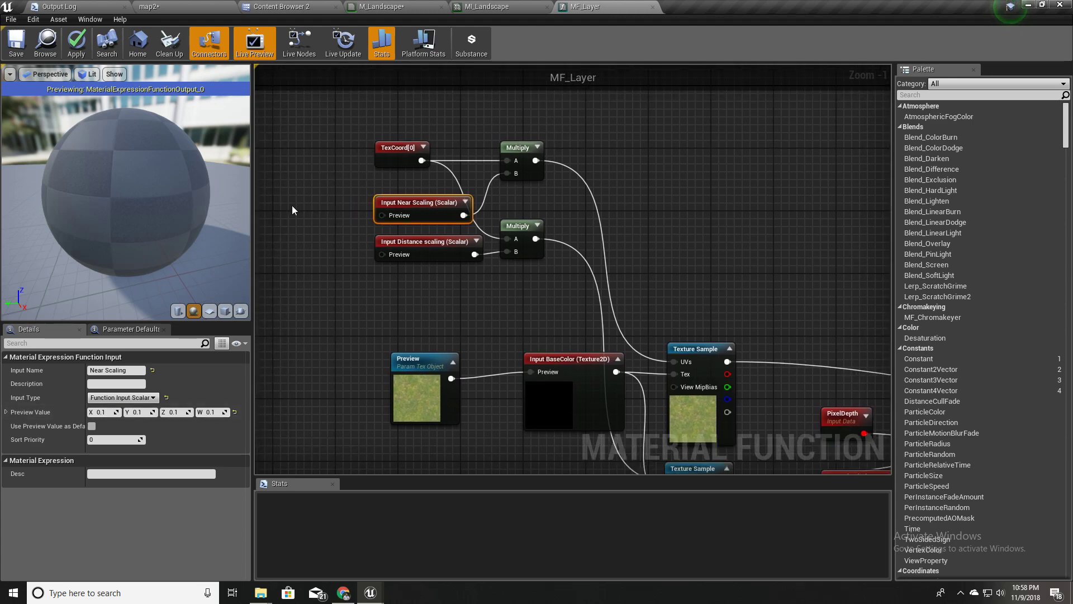
{"action": "scroll", "coordinate": [119, 208], "scroll_direction": "down", "scroll_amount": 5}
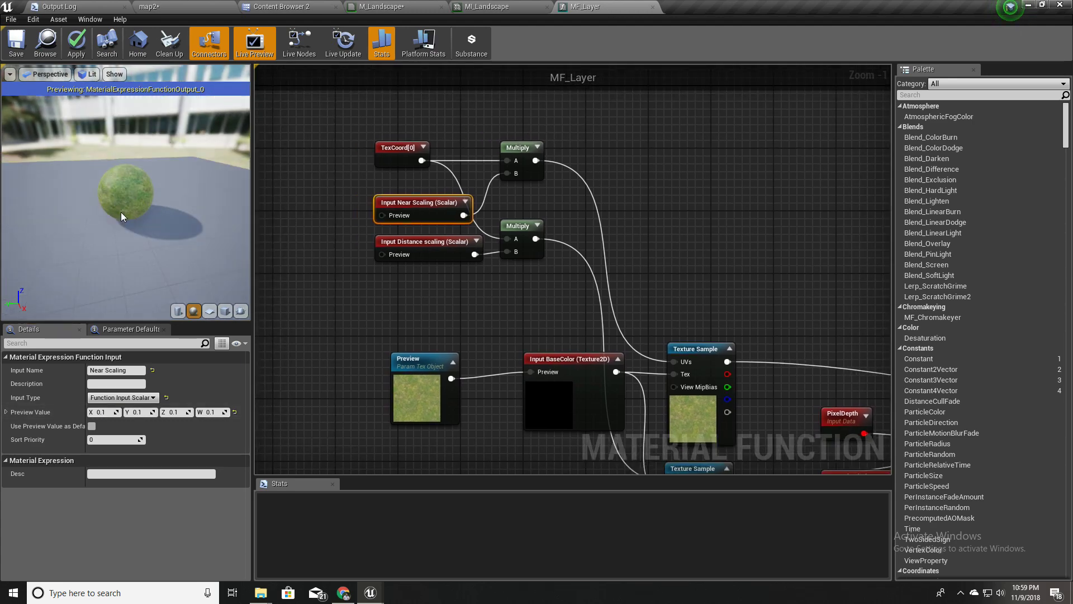
{"action": "scroll", "coordinate": [122, 216], "scroll_direction": "up", "scroll_amount": 5}
{"action": "scroll", "coordinate": [123, 217], "scroll_direction": "down", "scroll_amount": 5}
{"action": "scroll", "coordinate": [122, 217], "scroll_direction": "up", "scroll_amount": 5}
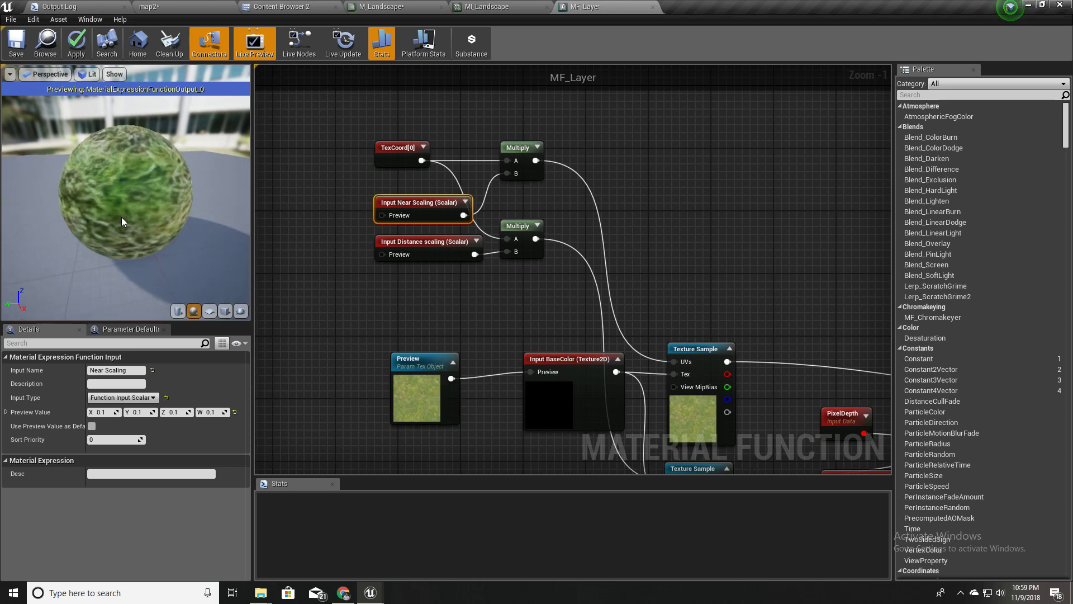
{"action": "scroll", "coordinate": [122, 217], "scroll_direction": "down", "scroll_amount": 2}
{"action": "scroll", "coordinate": [121, 218], "scroll_direction": "up", "scroll_amount": 5}
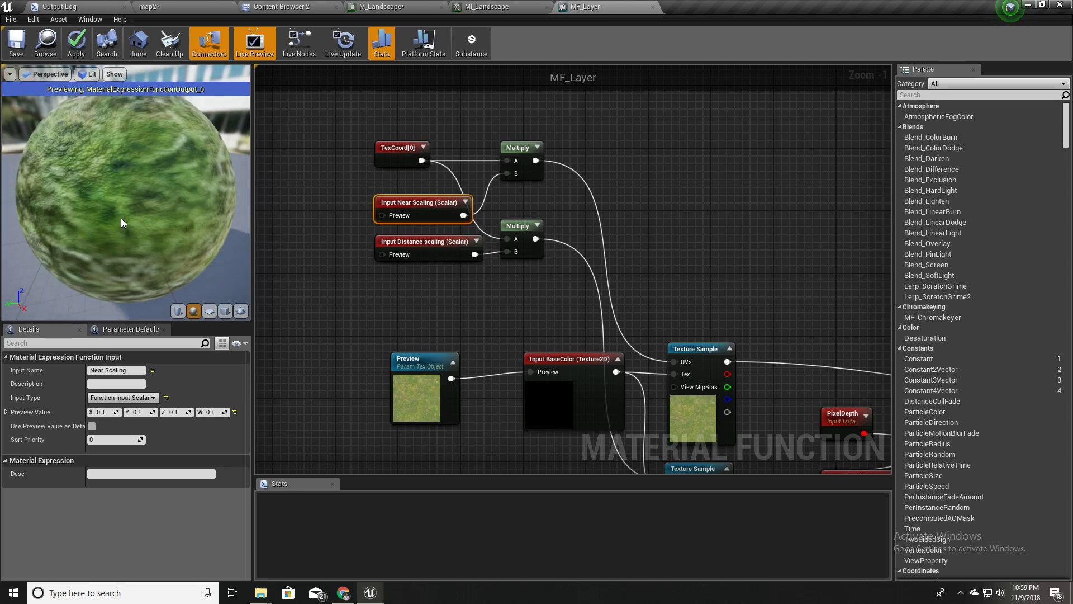
{"action": "scroll", "coordinate": [121, 218], "scroll_direction": "down", "scroll_amount": 3}
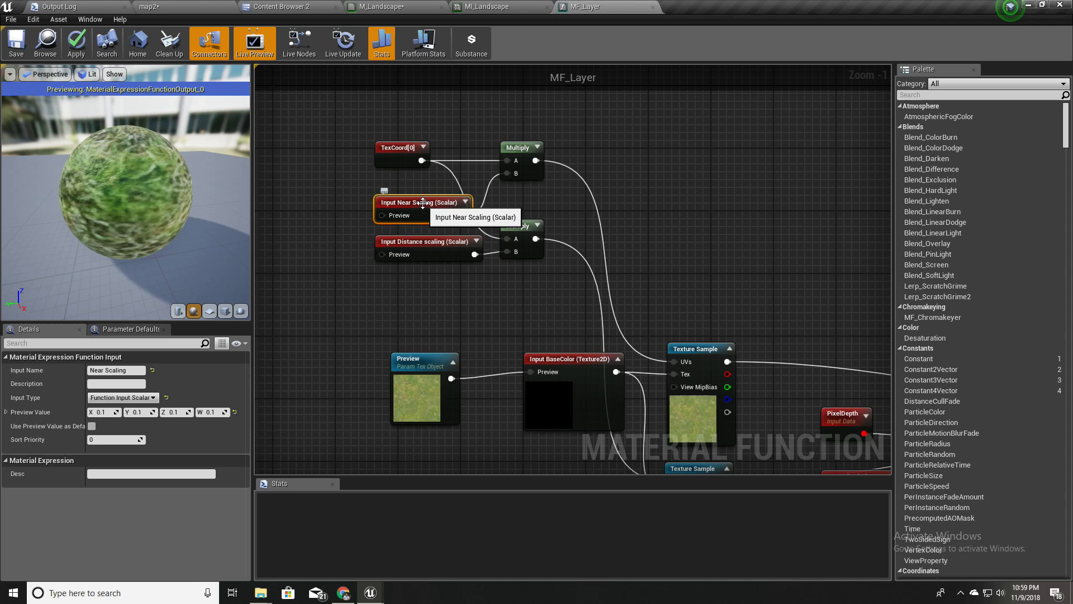
Step: Set the Near Scaling input's preview value to 1 on all four components
{"action": "left_click", "coordinate": [108, 410]}
{"action": "type", "text": "1"}
{"action": "key", "text": "Tab"}
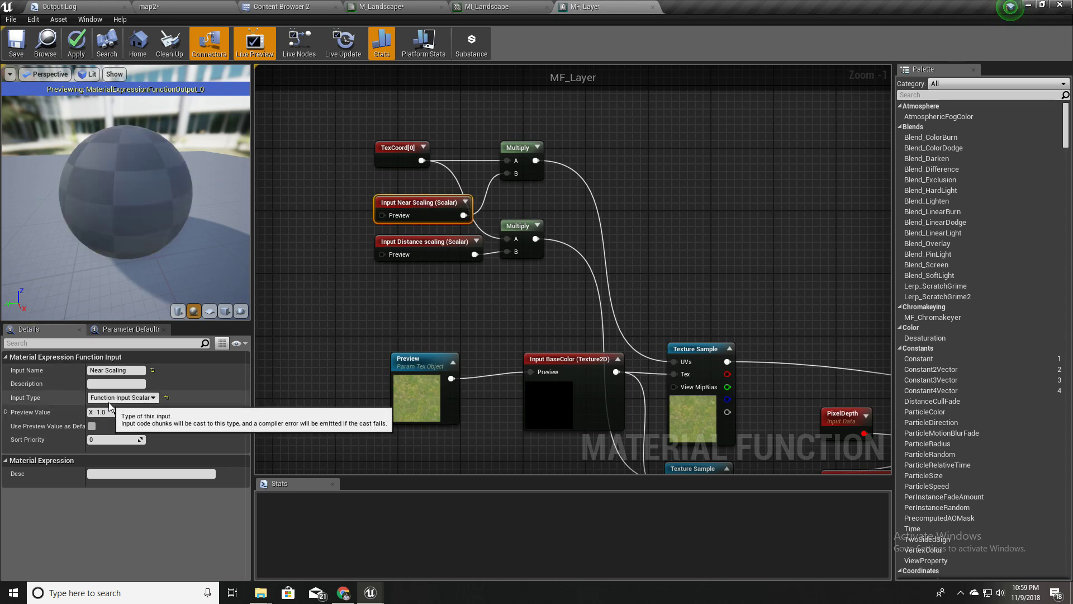
{"action": "type", "text": "1"}
{"action": "key", "text": "Tab"}
{"action": "type", "text": "1"}
{"action": "key", "text": "Tab"}
{"action": "type", "text": "1"}
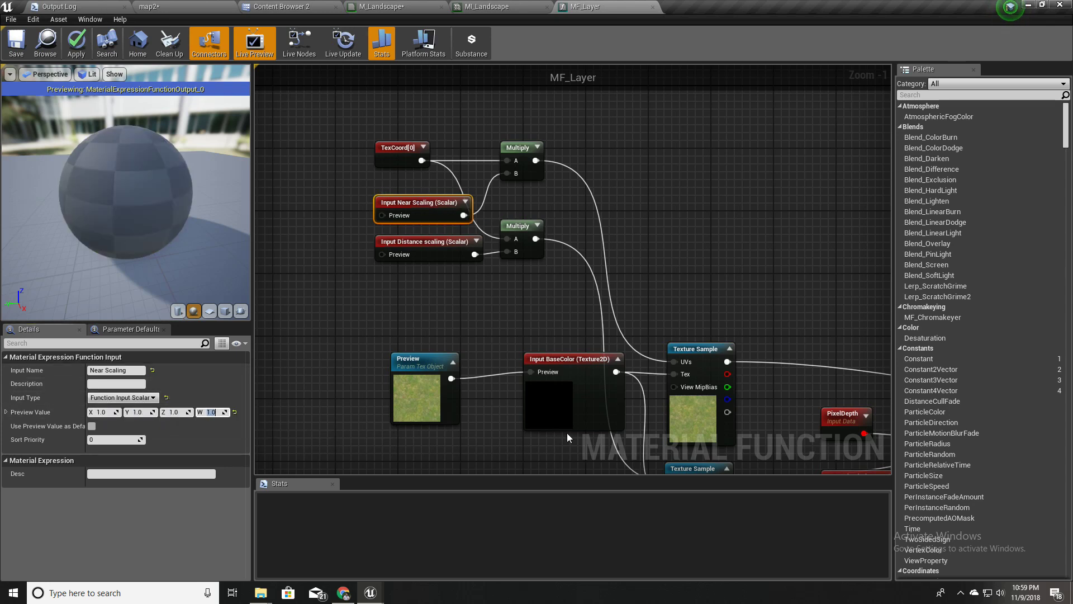
Step: Set the Distance scaling input's preview value to 0.1 on X, Y, Z and W
{"action": "left_click", "coordinate": [423, 252]}
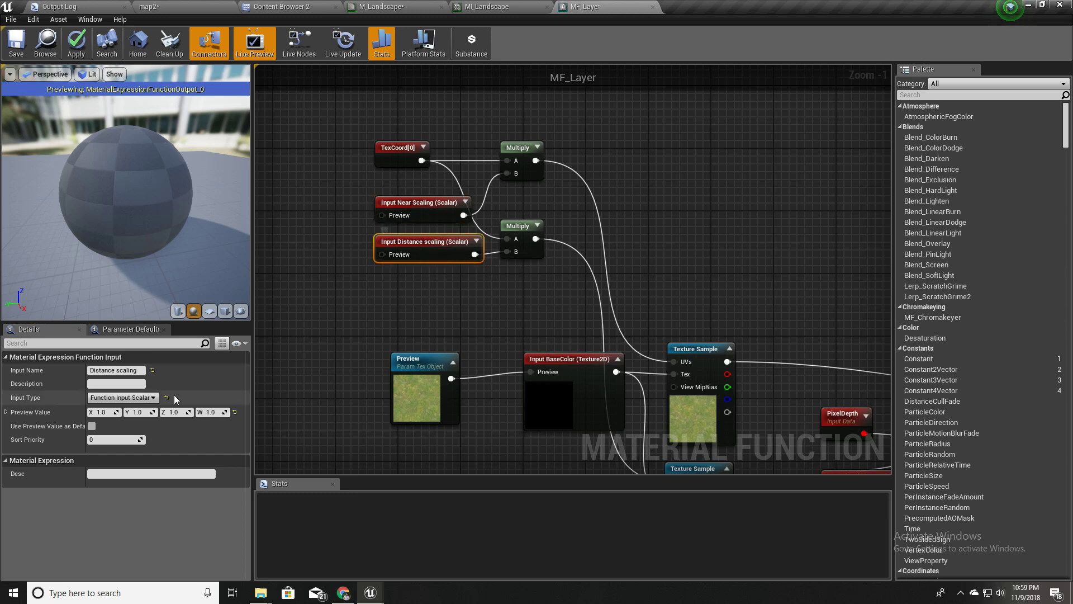
{"action": "type", "text": ".1"}
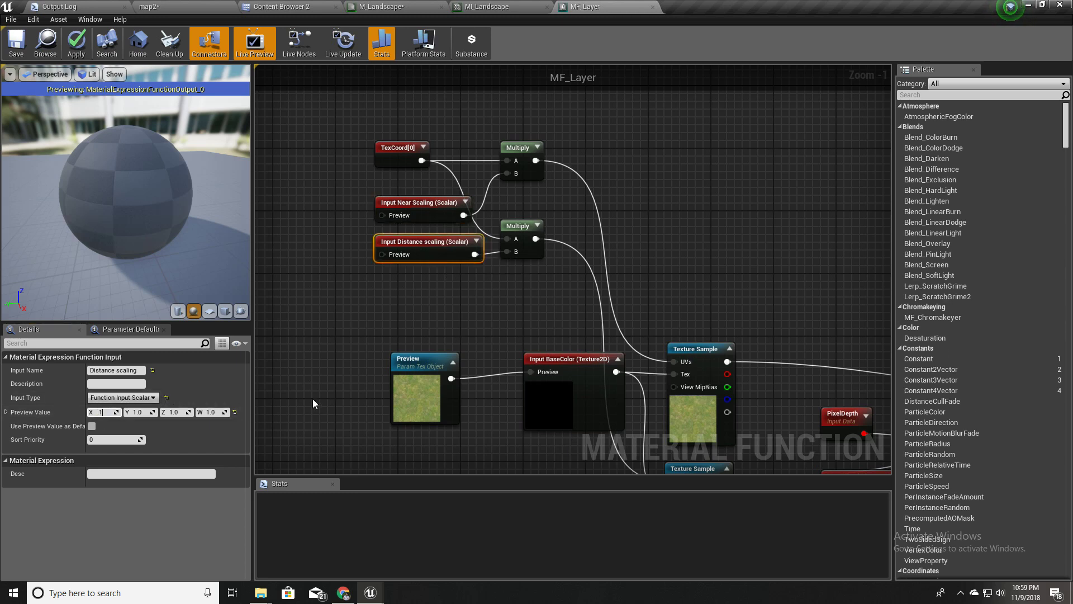
{"action": "key", "text": "Tab"}
{"action": "type", "text": ".1"}
{"action": "key", "text": "Tab"}
{"action": "type", "text": ".1"}
{"action": "key", "text": "Tab"}
{"action": "type", "text": ".1"}
{"action": "key", "text": "Return"}
Step: Examine how the distance scaling blends on the preview sphere while moving between far and near views
{"action": "mouse_move", "coordinate": [338, 199]}
{"action": "right_mouse_down"}
{"action": "mouse_move", "coordinate": [357, 197]}
{"action": "mouse_move", "coordinate": [330, 202]}
{"action": "right_mouse_up"}
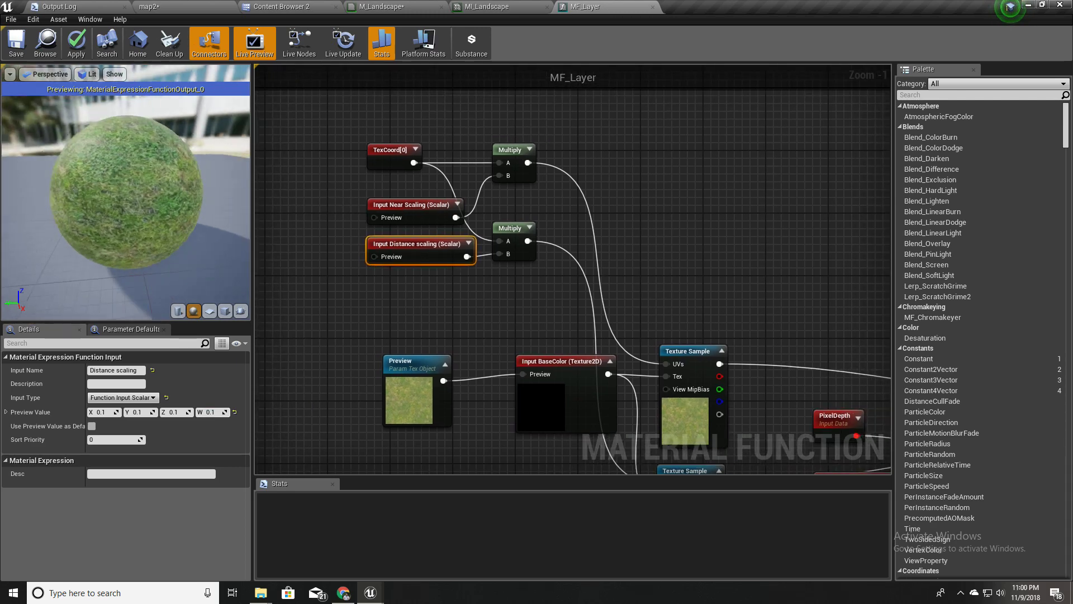
{"action": "scroll", "coordinate": [123, 168], "scroll_direction": "down", "scroll_amount": 3}
{"action": "scroll", "coordinate": [123, 168], "scroll_direction": "down", "scroll_amount": 5}
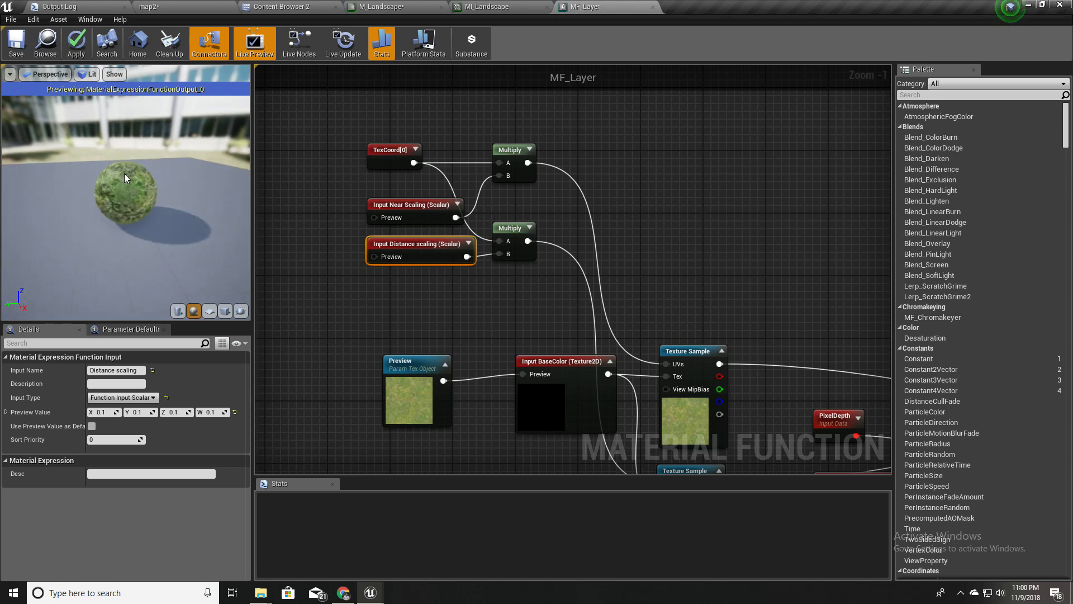
{"action": "scroll", "coordinate": [127, 174], "scroll_direction": "down", "scroll_amount": 5}
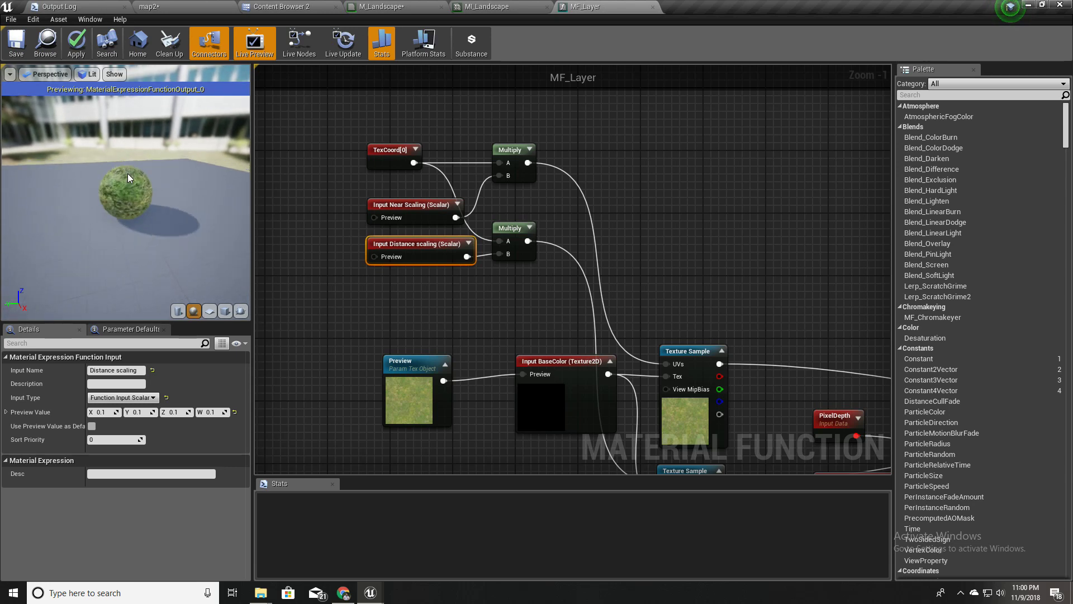
{"action": "scroll", "coordinate": [132, 173], "scroll_direction": "up", "scroll_amount": 3}
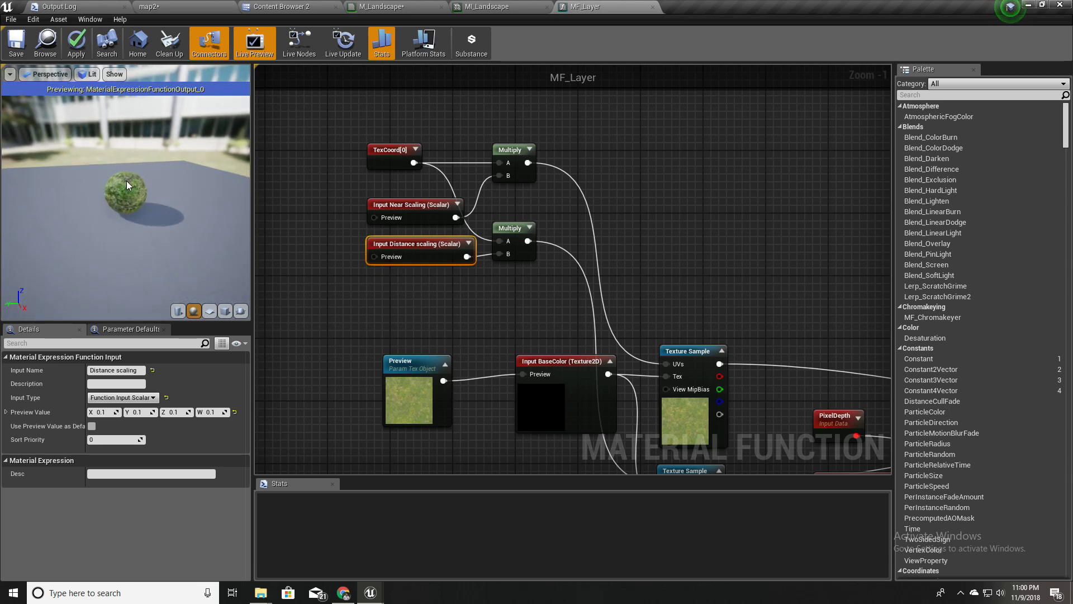
{"action": "scroll", "coordinate": [125, 196], "scroll_direction": "up", "scroll_amount": 3}
{"action": "scroll", "coordinate": [126, 205], "scroll_direction": "down", "scroll_amount": 4}
{"action": "scroll", "coordinate": [145, 199], "scroll_direction": "up", "scroll_amount": 10}
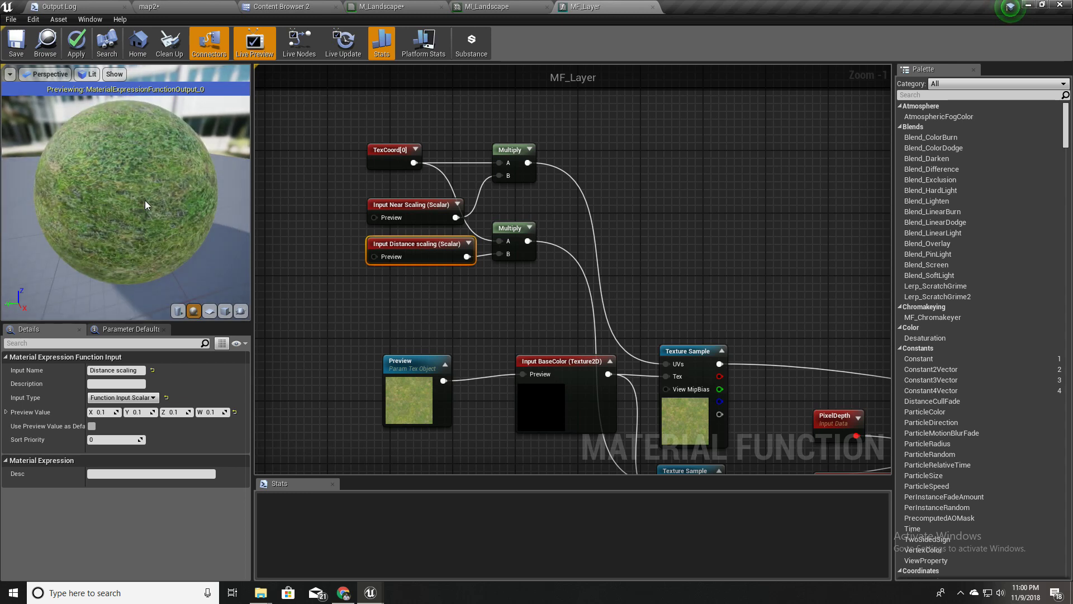
{"action": "left_click_drag", "start_coordinate": [146, 200], "coordinate": [149, 203]}
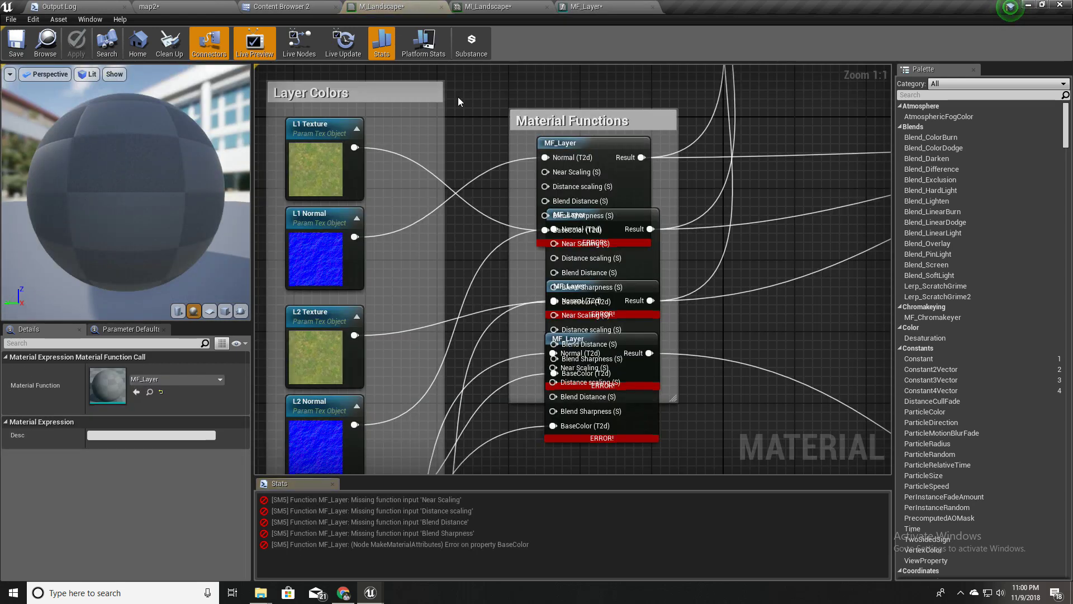
Step: In M_Landscape, move the Height Blending group, including its Absolute World Position node, down and away from the Material Functions group
{"action": "scroll", "coordinate": [476, 260], "scroll_direction": "down", "scroll_amount": 8}
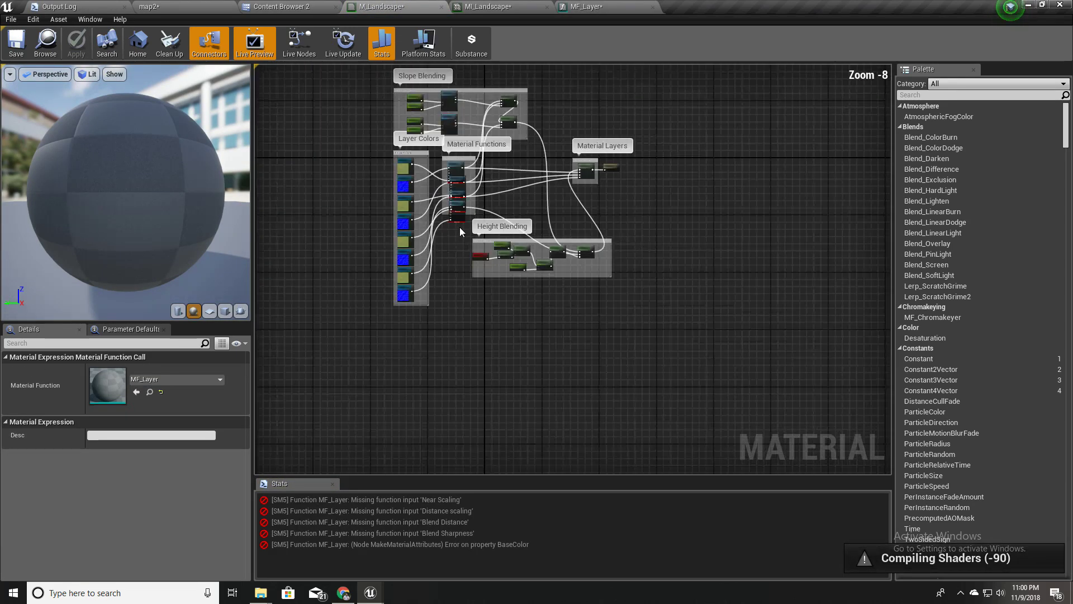
{"action": "scroll", "coordinate": [462, 334], "scroll_direction": "up", "scroll_amount": 4}
{"action": "right_click_drag", "start_coordinate": [465, 260], "coordinate": [425, 252]}
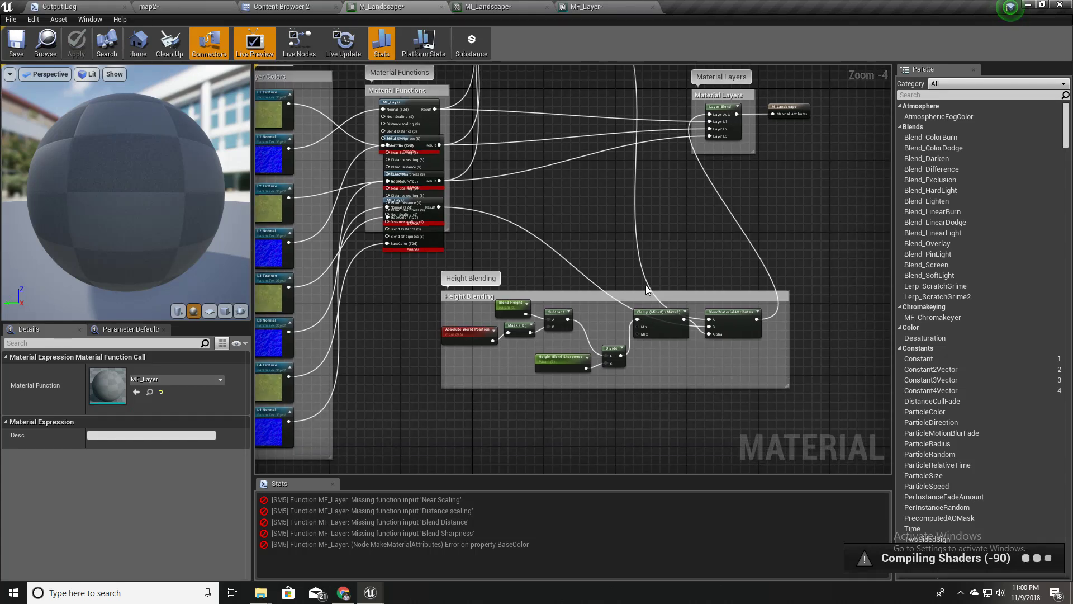
{"action": "left_click_drag", "start_coordinate": [586, 296], "coordinate": [675, 350]}
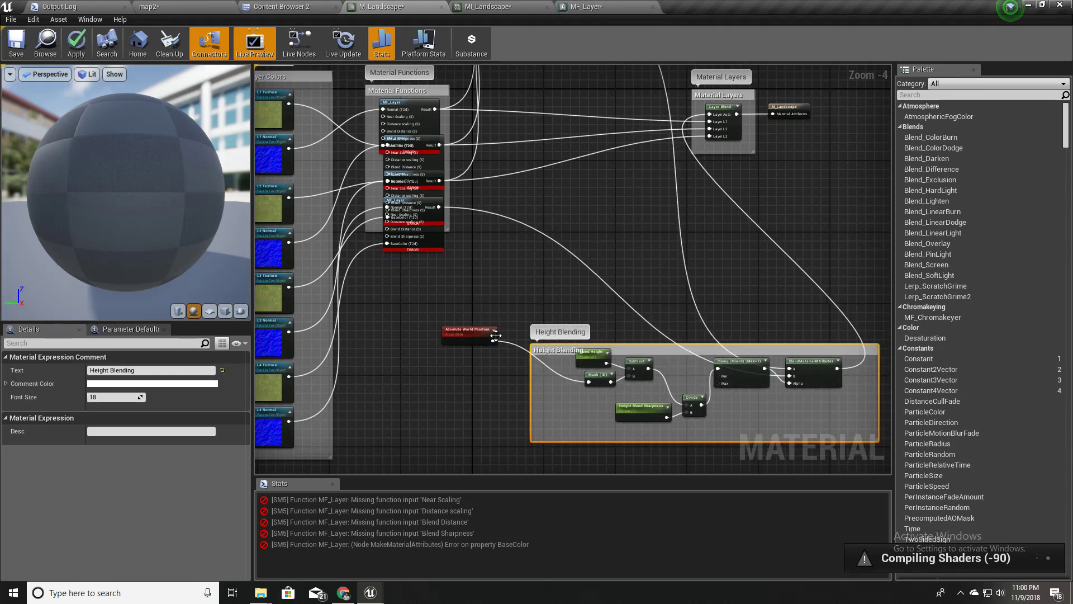
{"action": "left_click_drag", "start_coordinate": [463, 337], "coordinate": [556, 398]}
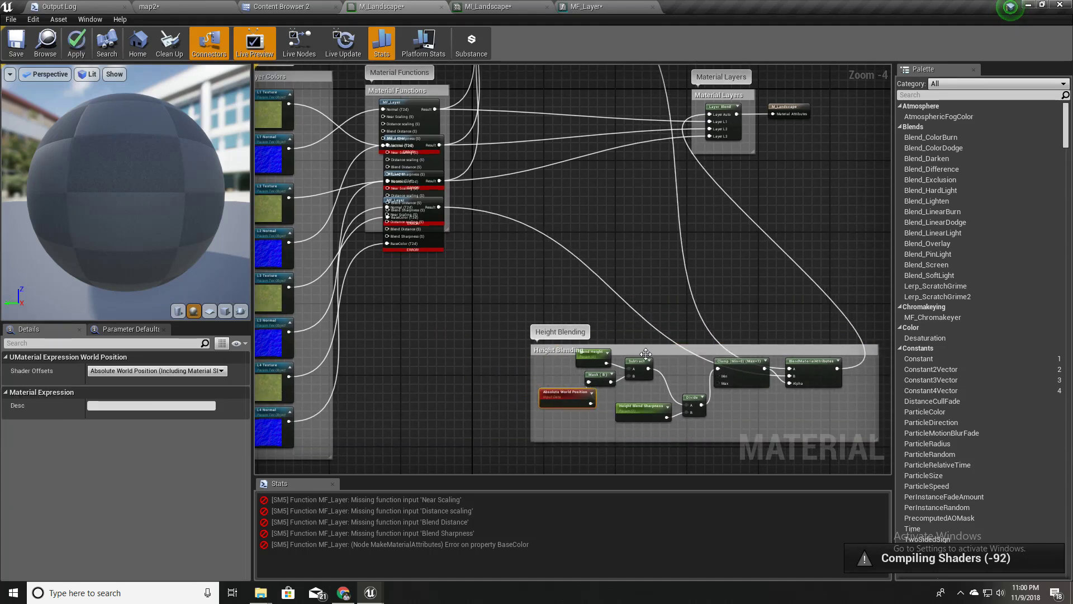
{"action": "left_click_drag", "start_coordinate": [665, 350], "coordinate": [725, 380]}
Step: Extend the Material Functions comment box downward to make room for the taller MF_Layer nodes
{"action": "right_click_drag", "start_coordinate": [488, 273], "coordinate": [535, 363]}
{"action": "scroll", "coordinate": [535, 363], "scroll_direction": "up", "scroll_amount": 2}
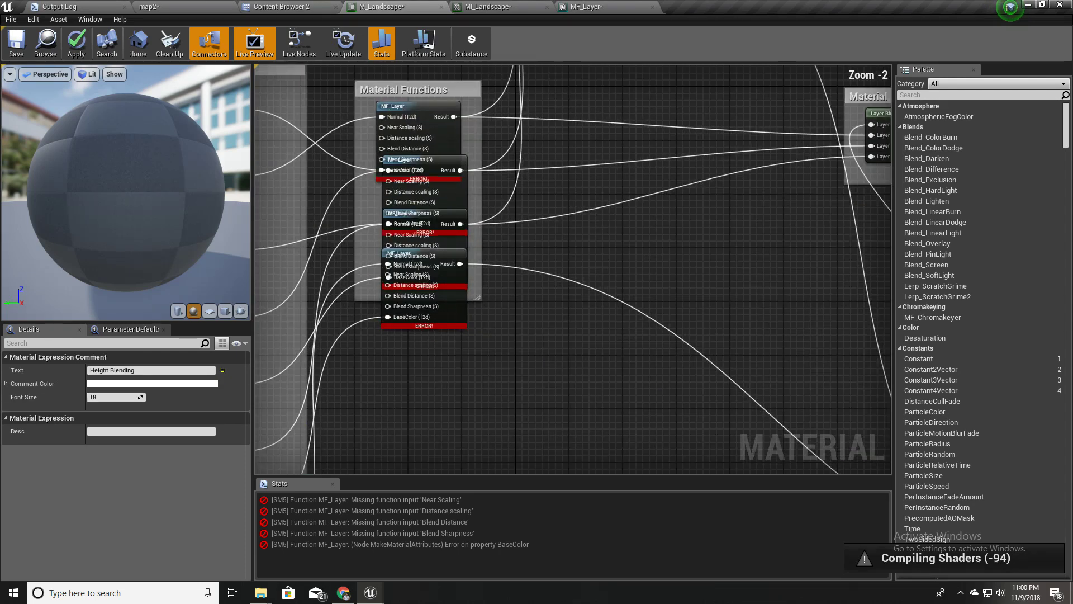
{"action": "scroll", "coordinate": [585, 307], "scroll_direction": "up", "scroll_amount": 2}
{"action": "right_click_drag", "start_coordinate": [478, 236], "coordinate": [549, 301]}
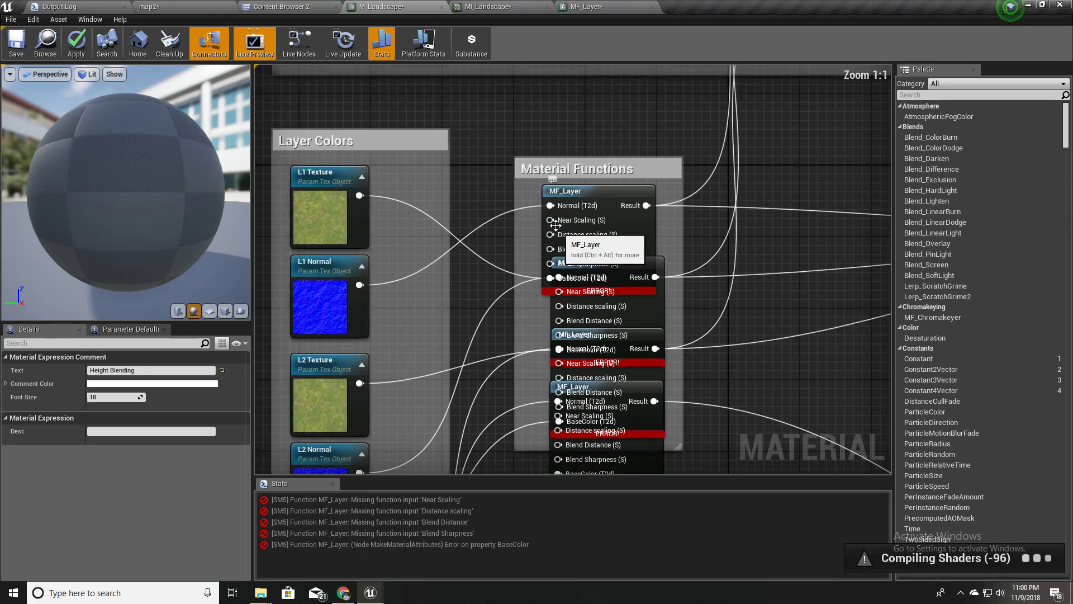
{"action": "scroll", "coordinate": [579, 258], "scroll_direction": "down", "scroll_amount": 6}
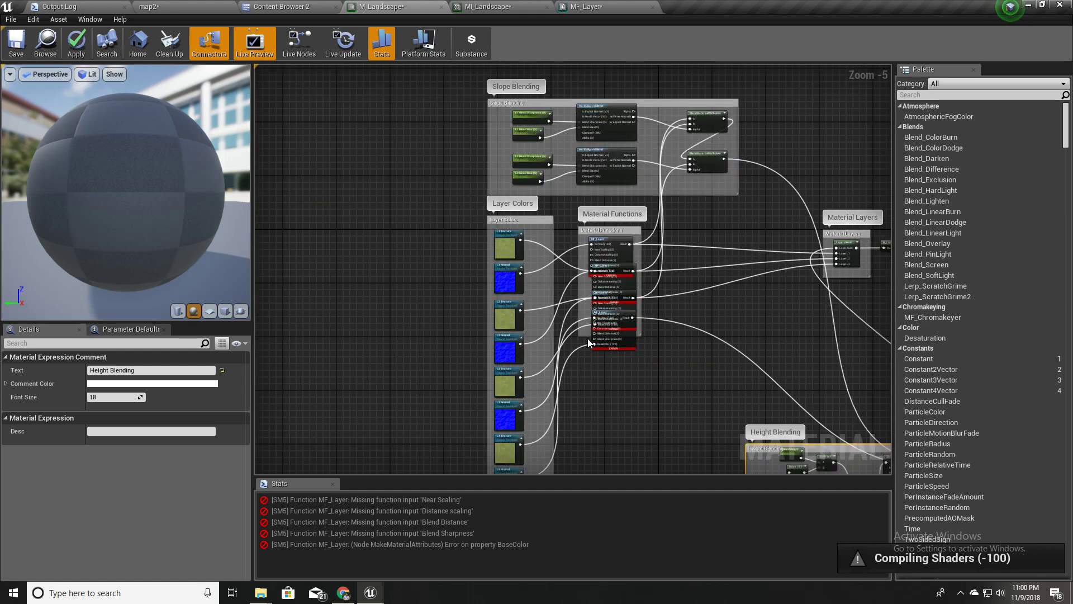
{"action": "scroll", "coordinate": [631, 362], "scroll_direction": "up", "scroll_amount": 3}
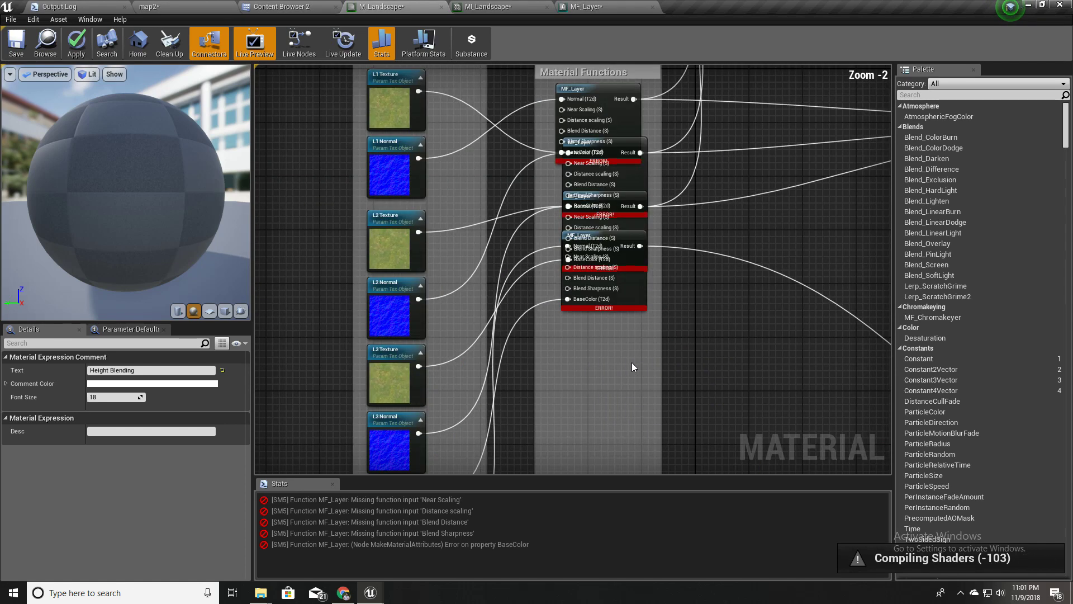
{"action": "scroll", "coordinate": [631, 363], "scroll_direction": "down", "scroll_amount": 2}
{"action": "scroll", "coordinate": [626, 290], "scroll_direction": "down", "scroll_amount": 1}
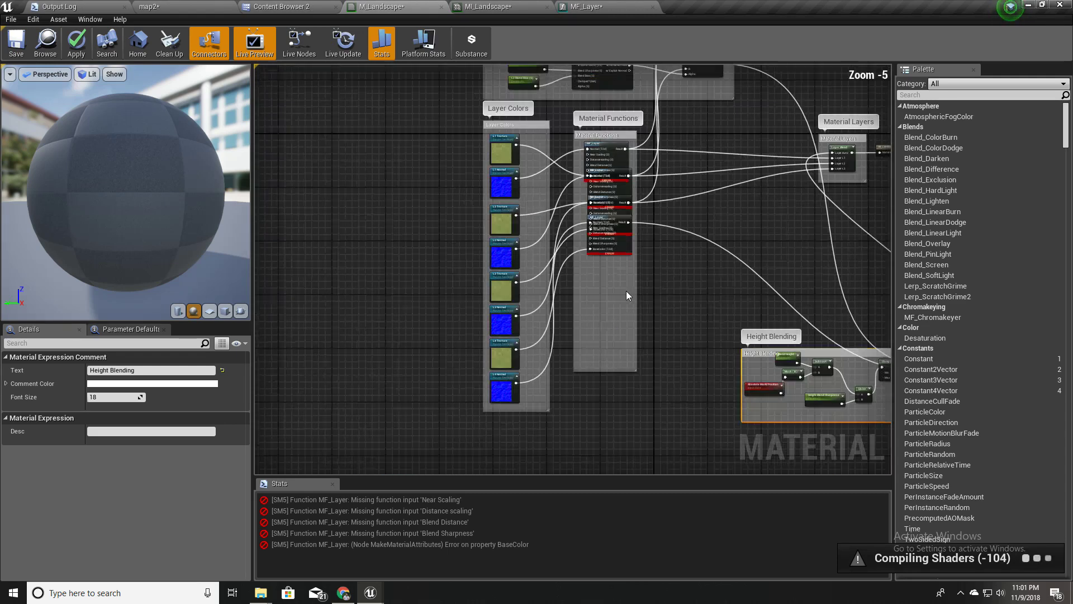
Step: Spread the four overlapping MF_Layer nodes vertically inside the Material Functions comment box
{"action": "left_click_drag", "start_coordinate": [618, 246], "coordinate": [616, 345]}
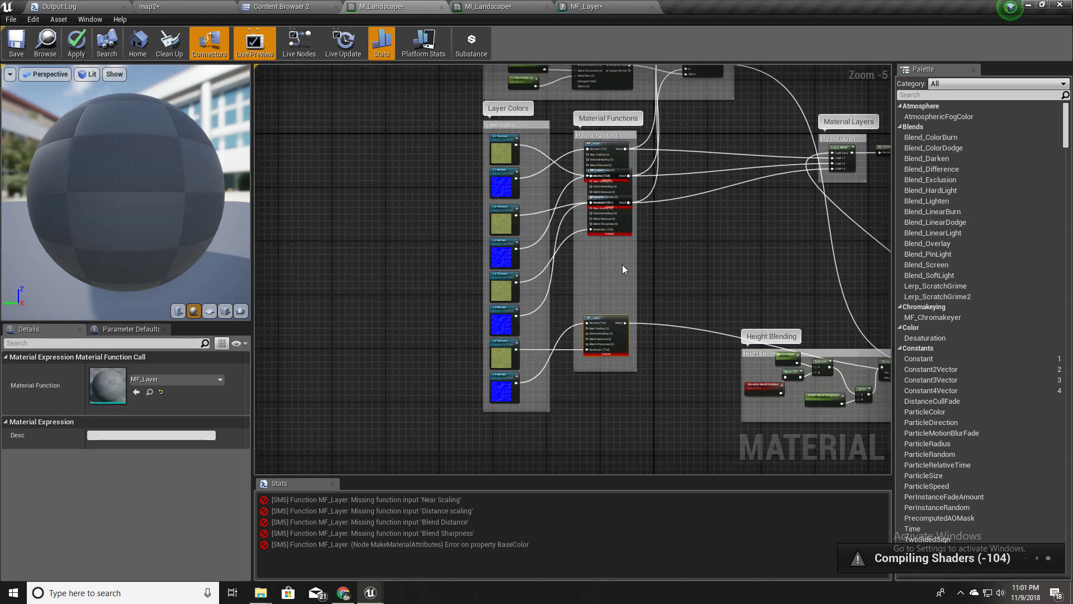
{"action": "left_click_drag", "start_coordinate": [622, 219], "coordinate": [622, 283]}
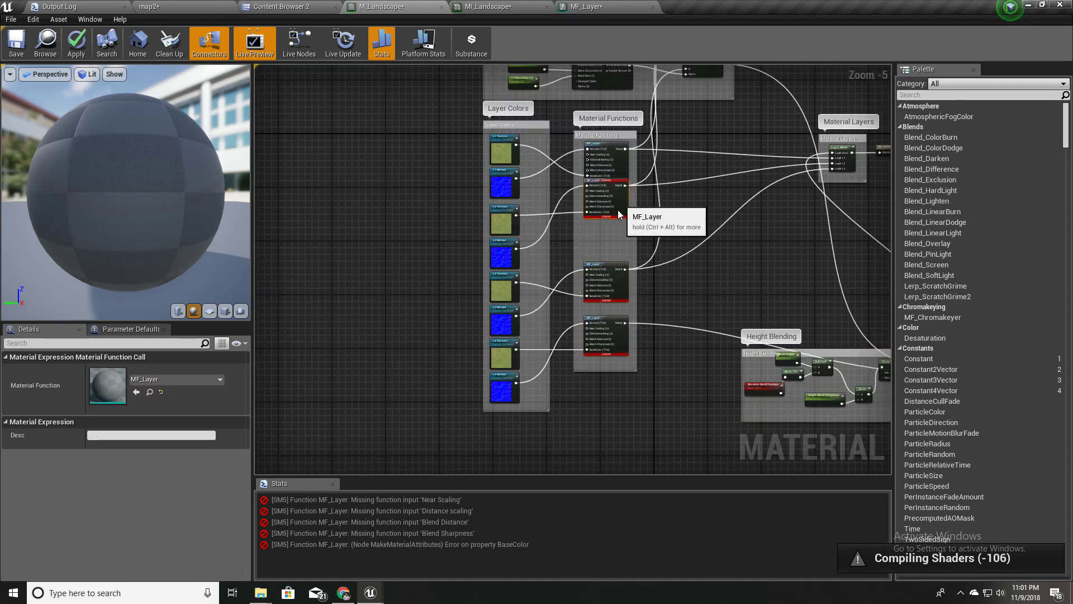
{"action": "left_click_drag", "start_coordinate": [619, 214], "coordinate": [620, 234]}
{"action": "left_click_drag", "start_coordinate": [617, 160], "coordinate": [618, 167]}
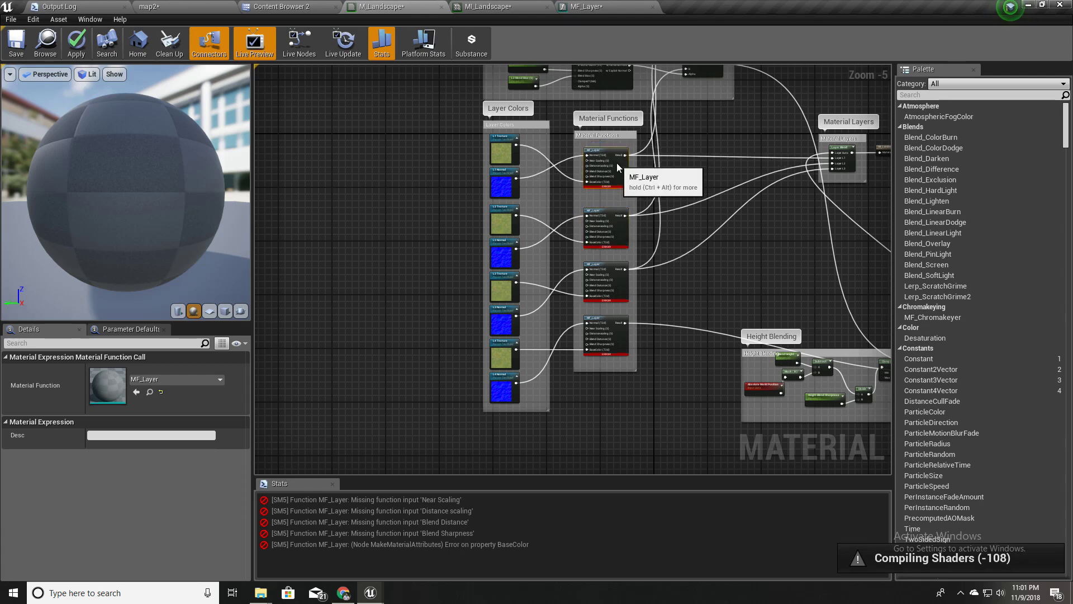
Step: Promote the first MF_Layer node's Distance scaling input to a parameter and place it beside L1 Normal, below the node's inputs
{"action": "scroll", "coordinate": [566, 204], "scroll_direction": "up", "scroll_amount": 1}
{"action": "scroll", "coordinate": [579, 330], "scroll_direction": "up", "scroll_amount": 2}
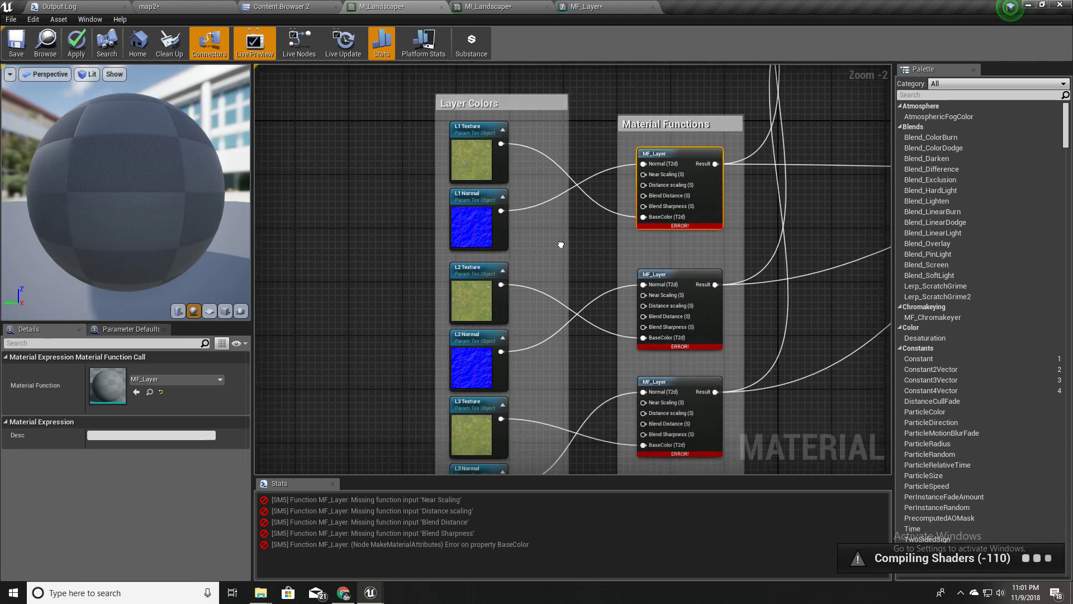
{"action": "right_click", "coordinate": [660, 166]}
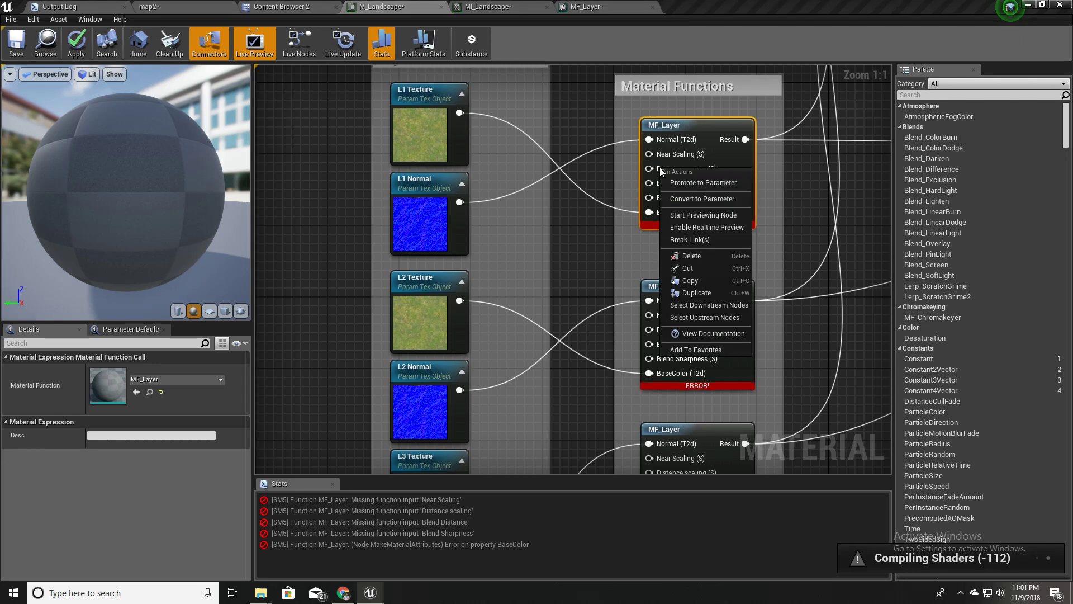
{"action": "left_click", "coordinate": [697, 183]}
{"action": "mouse_move", "coordinate": [618, 145]}
{"action": "left_mouse_down"}
{"action": "mouse_move", "coordinate": [544, 179]}
{"action": "mouse_move", "coordinate": [529, 228]}
{"action": "mouse_move", "coordinate": [302, 156]}
{"action": "mouse_move", "coordinate": [304, 53]}
{"action": "mouse_move", "coordinate": [294, 277]}
{"action": "mouse_move", "coordinate": [264, 444]}
{"action": "mouse_move", "coordinate": [323, 445]}
{"action": "mouse_move", "coordinate": [320, 341]}
{"action": "mouse_move", "coordinate": [587, 368]}
{"action": "mouse_move", "coordinate": [644, 419]}
{"action": "left_mouse_up"}
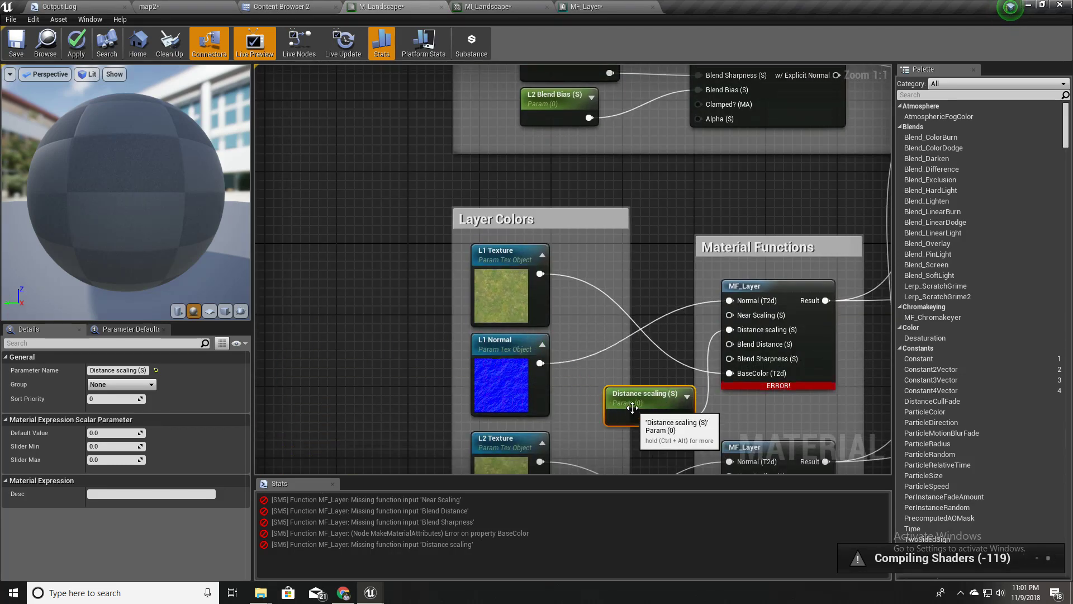
Step: Move the Layer Colors group away from the Material Functions group and place the Distance scaling parameter in the gap between them
{"action": "scroll", "coordinate": [643, 416], "scroll_direction": "down", "scroll_amount": 3}
{"action": "left_click_drag", "start_coordinate": [577, 279], "coordinate": [409, 281]}
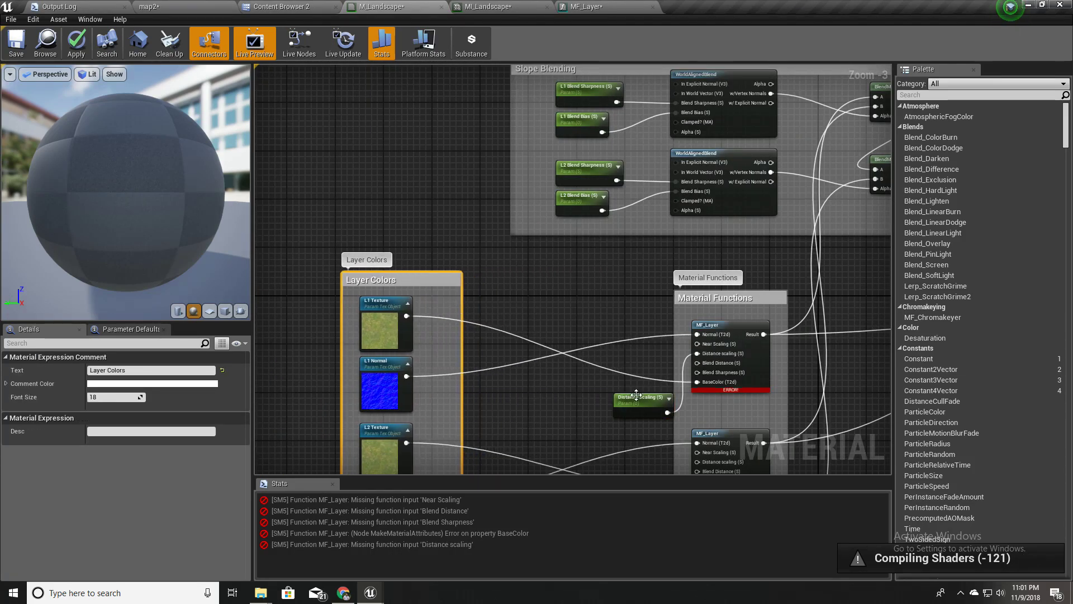
{"action": "left_click_drag", "start_coordinate": [643, 404], "coordinate": [558, 380]}
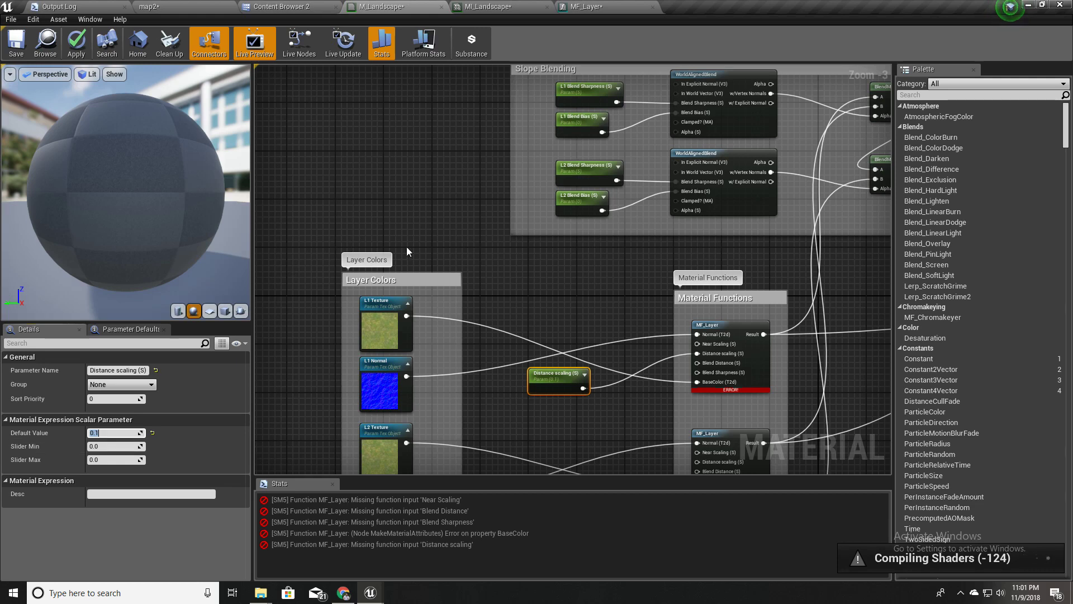
Step: Set the Distance scaling parameter's default value to 0.4 and nudge its node slightly upward
{"action": "right_click_drag", "start_coordinate": [591, 421], "coordinate": [529, 272]}
{"action": "left_click", "coordinate": [102, 433]}
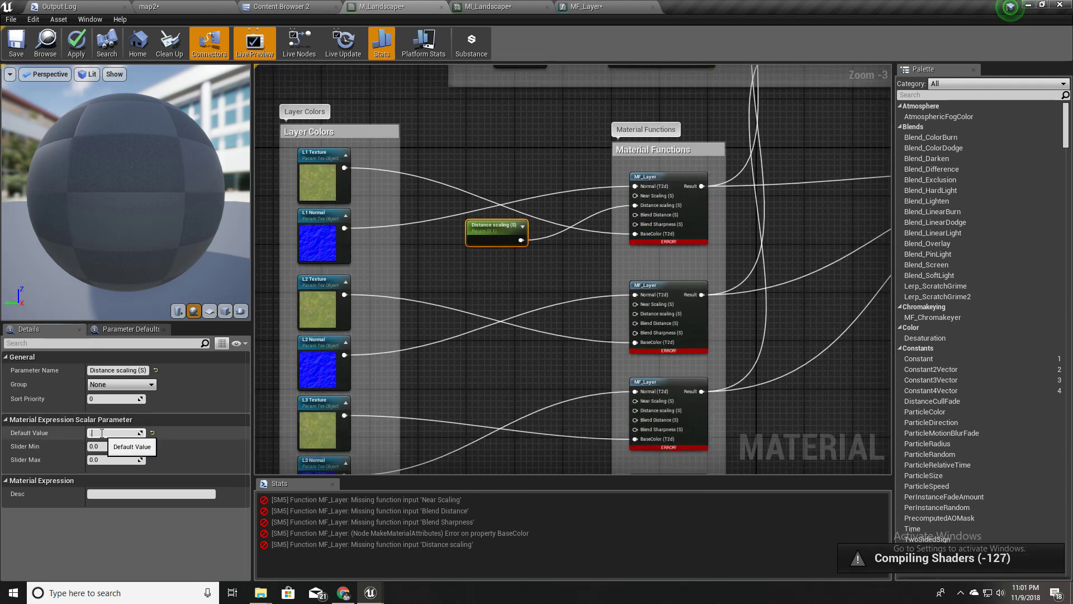
{"action": "scroll", "coordinate": [514, 251], "scroll_direction": "up", "scroll_amount": 2}
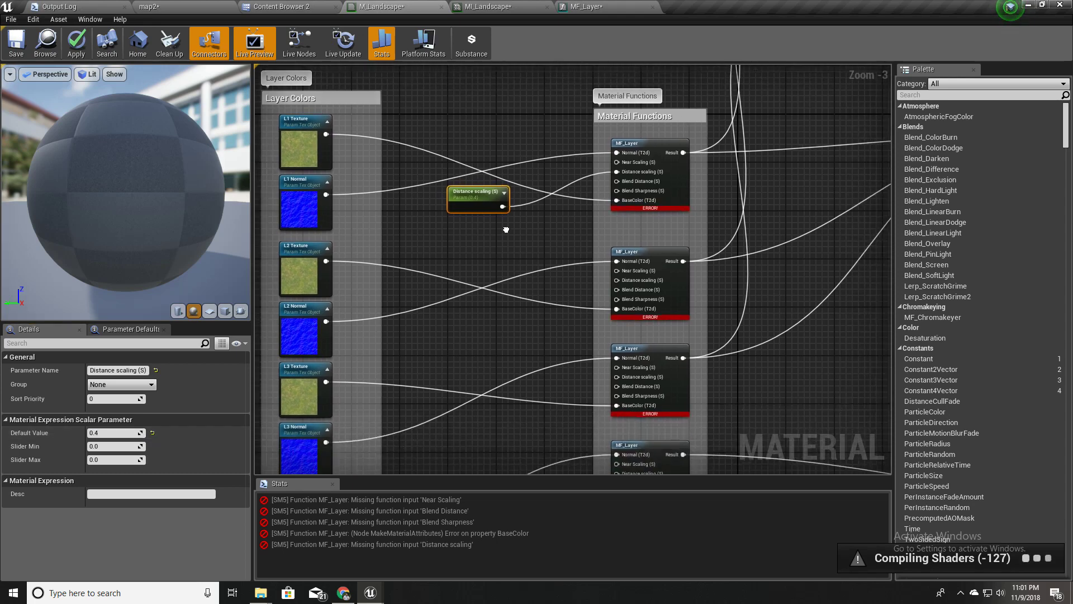
{"action": "left_click_drag", "start_coordinate": [459, 188], "coordinate": [460, 172]}
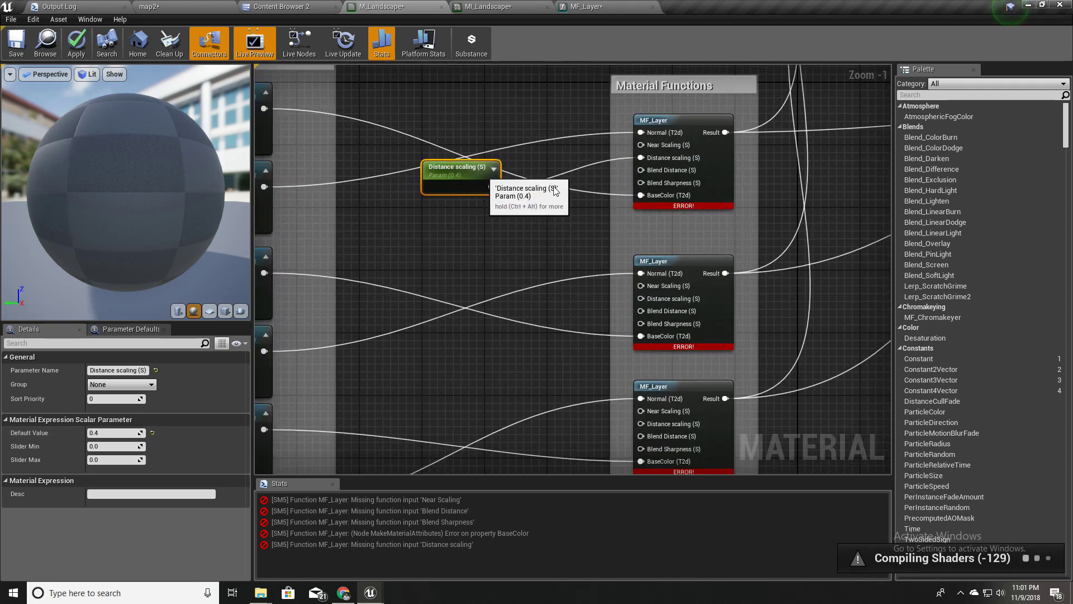
Step: Promote the first MF_Layer node's Blend Distance input to a parameter with default value 1000, placed below Distance scaling
{"action": "right_click", "coordinate": [651, 174]}
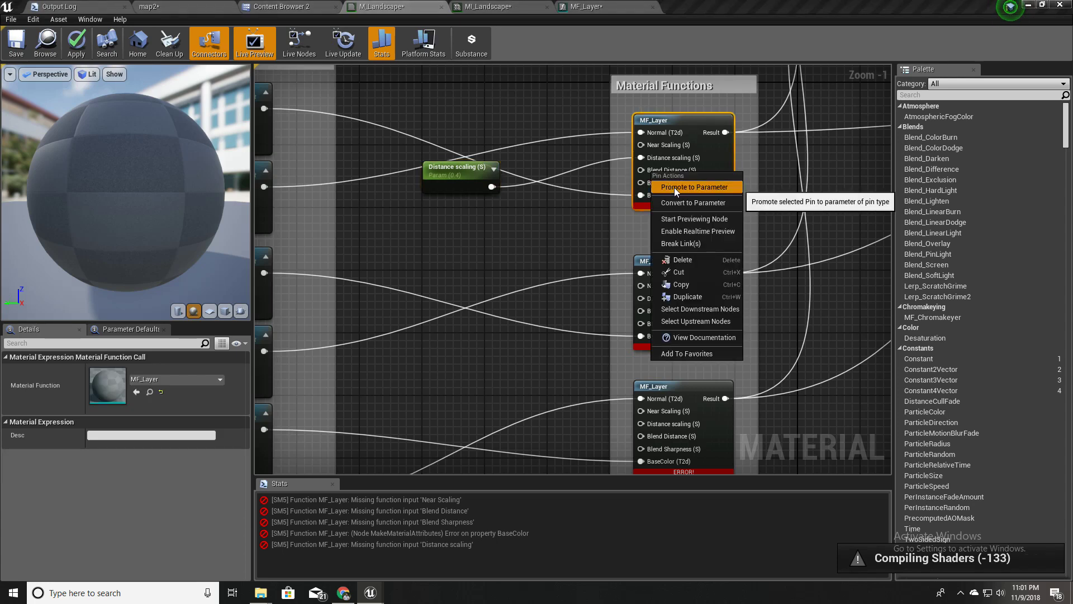
{"action": "left_click", "coordinate": [671, 187]}
{"action": "left_click_drag", "start_coordinate": [606, 139], "coordinate": [450, 223]}
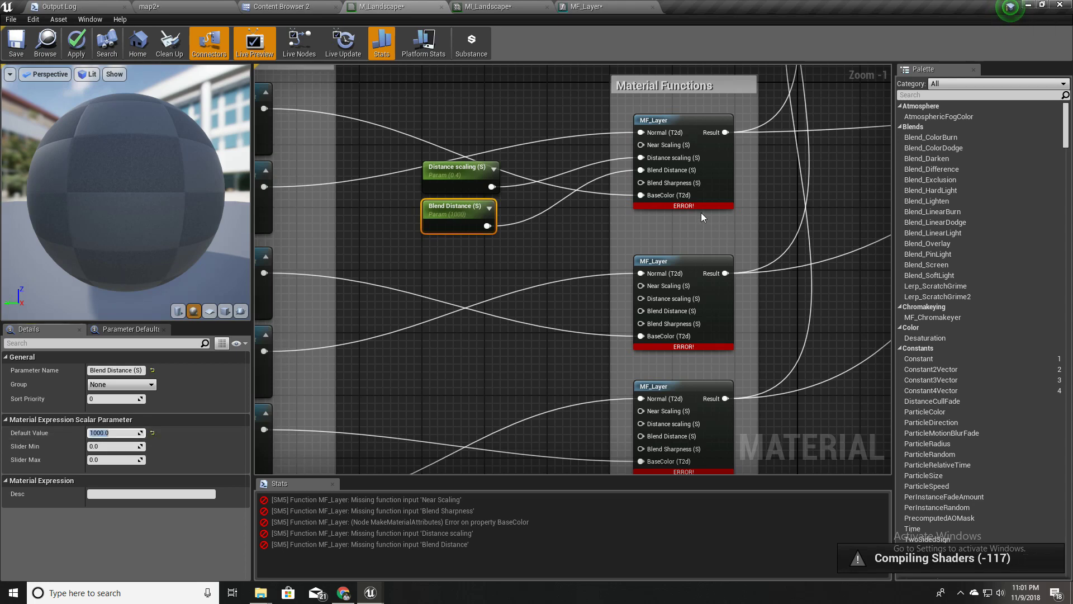
Step: Promote the first MF_Layer node's Blend Sharpness input to a parameter with default value 500, placed below Blend Distance
{"action": "right_click", "coordinate": [659, 184]}
{"action": "left_click", "coordinate": [688, 198]}
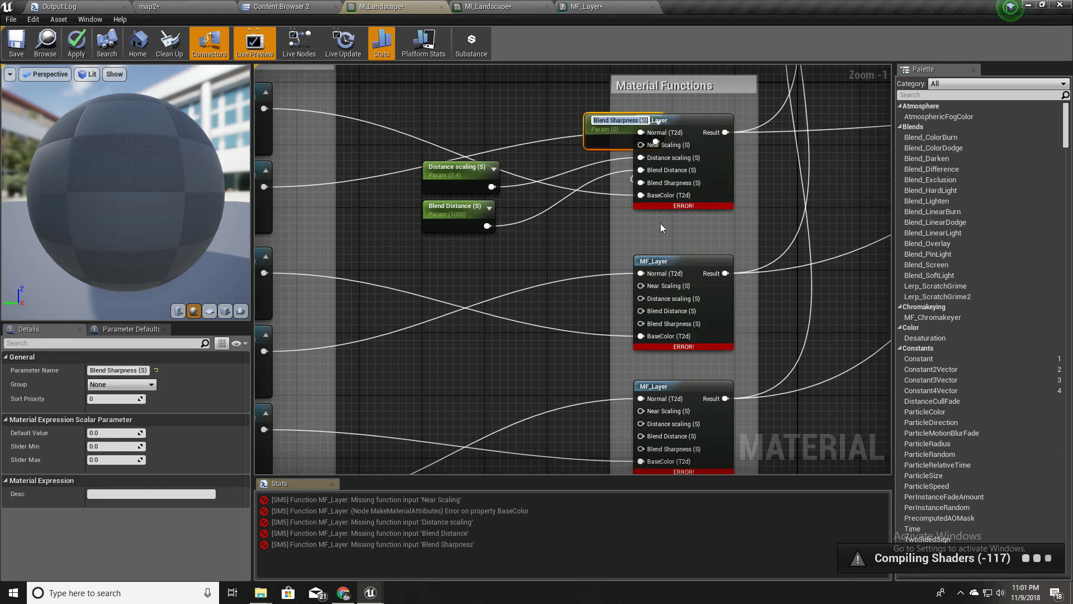
{"action": "left_click_drag", "start_coordinate": [603, 136], "coordinate": [437, 265]}
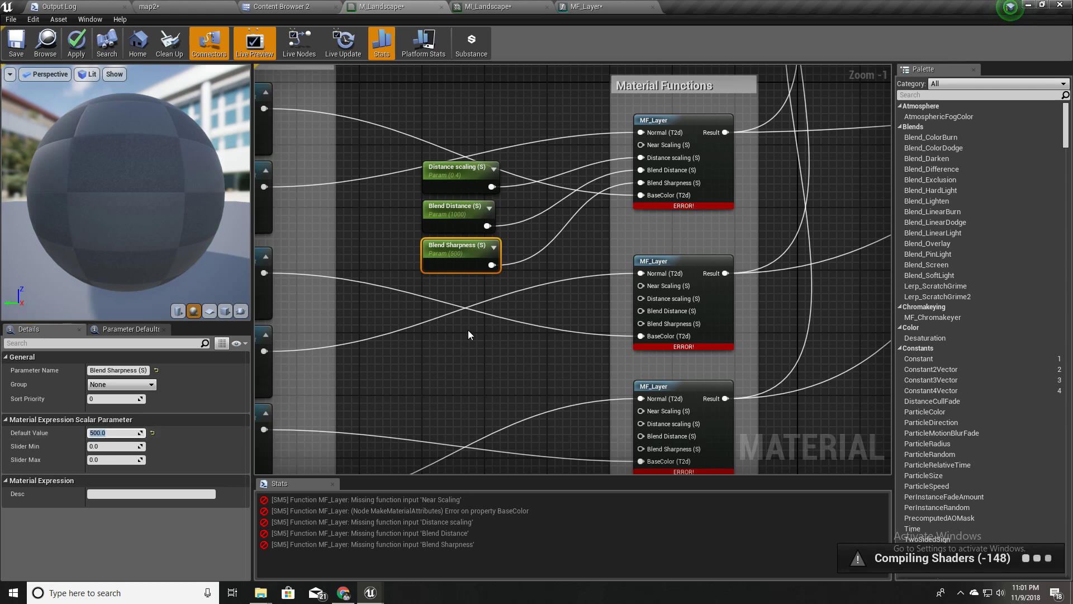
{"action": "right_click_drag", "start_coordinate": [513, 343], "coordinate": [480, 304]}
{"action": "left_click", "coordinate": [503, 257]}
{"action": "right_click_drag", "start_coordinate": [520, 268], "coordinate": [502, 334]}
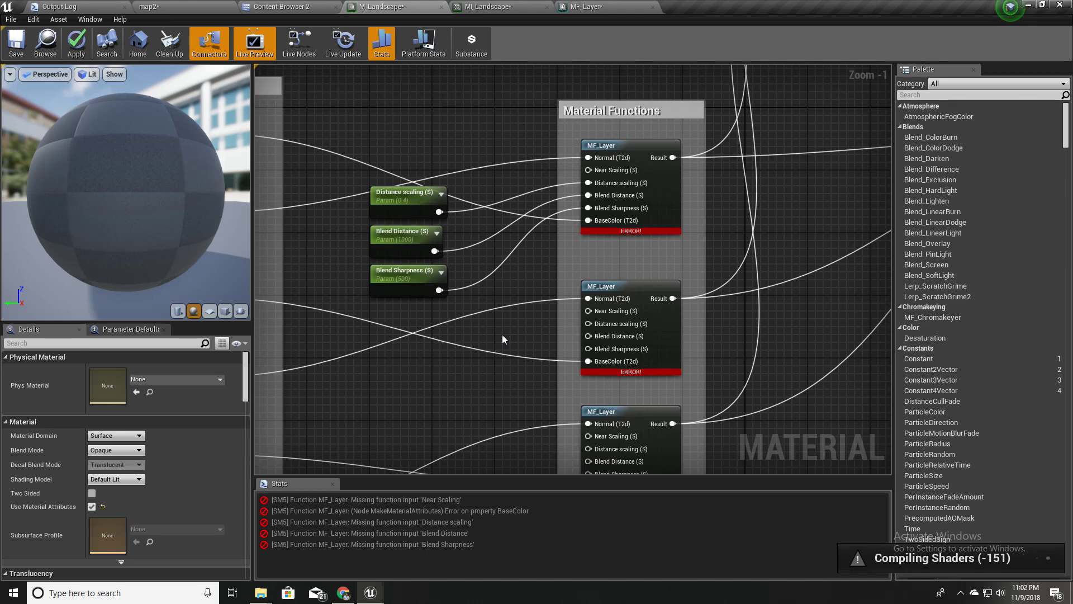
{"action": "left_click_drag", "start_coordinate": [444, 213], "coordinate": [590, 311]}
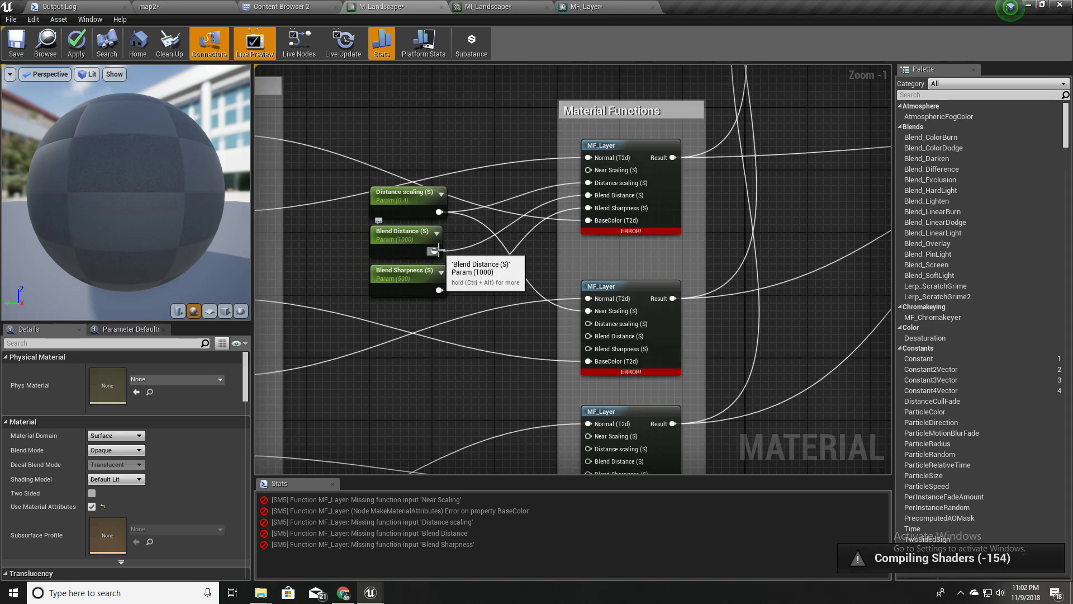
{"action": "left_click_drag", "start_coordinate": [435, 251], "coordinate": [588, 324]}
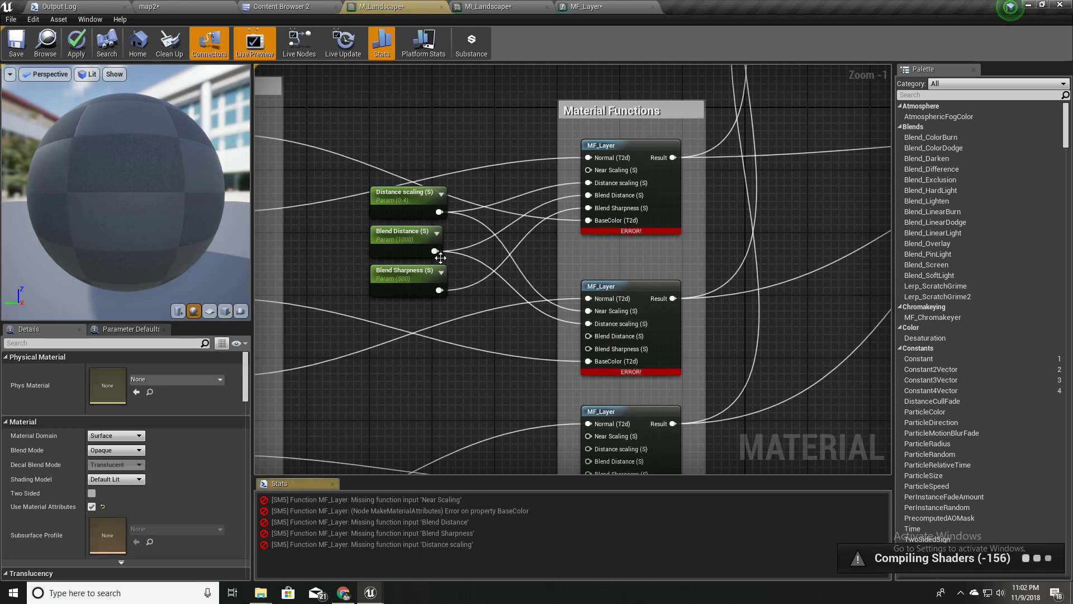
{"action": "left_click_drag", "start_coordinate": [439, 290], "coordinate": [497, 332]}
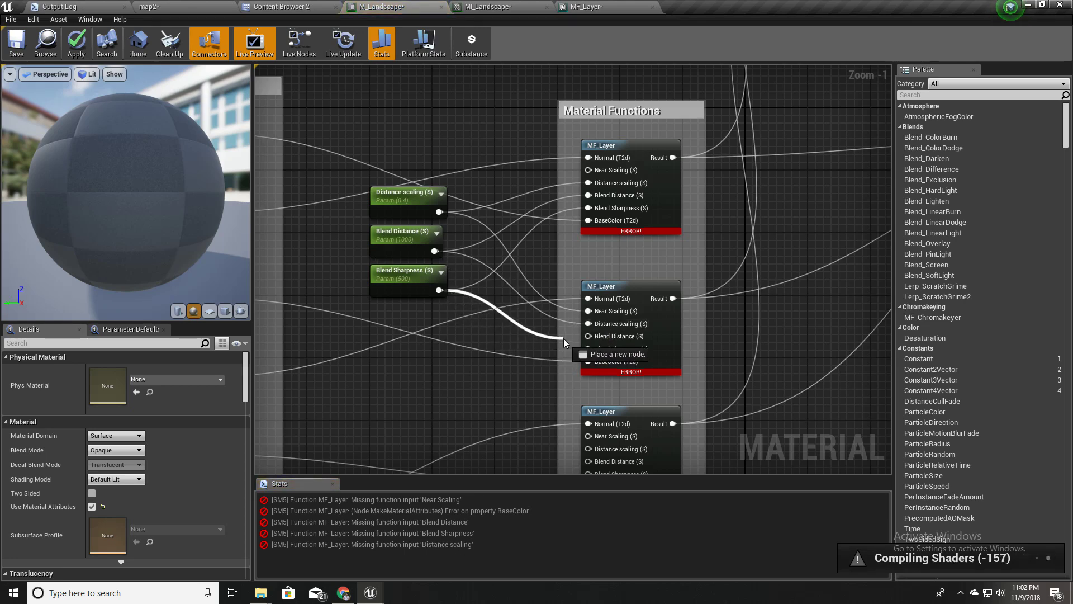
{"action": "left_click_drag", "start_coordinate": [563, 338], "coordinate": [482, 324]}
Step: Promote the first MF_Layer node's Near Scaling input to a parameter above Distance scaling, with default value 1
{"action": "right_click", "coordinate": [603, 170]}
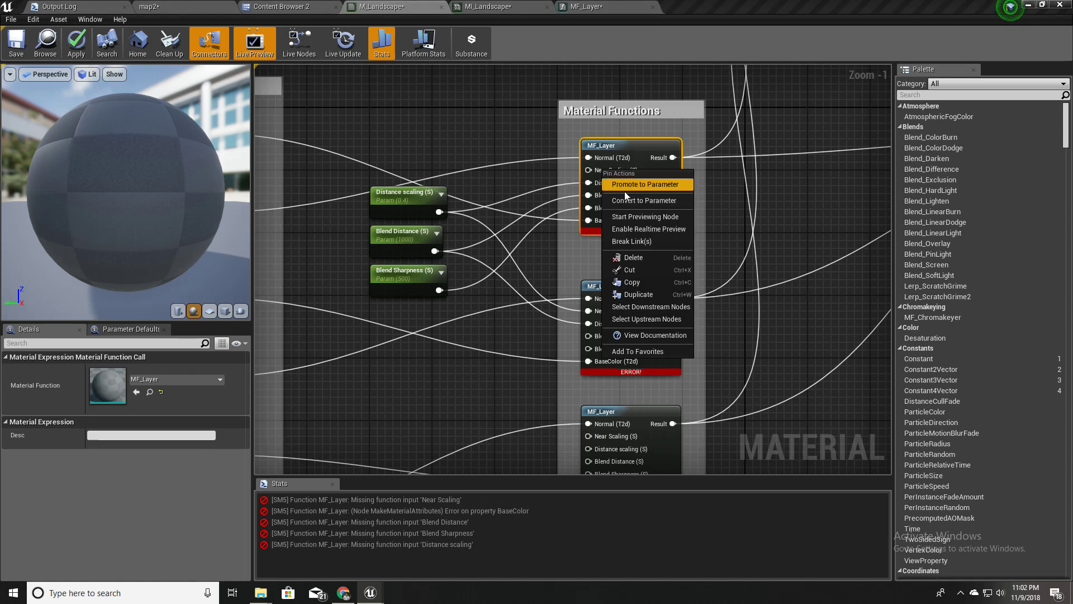
{"action": "left_click", "coordinate": [625, 186]}
{"action": "left_click_drag", "start_coordinate": [559, 163], "coordinate": [396, 173]}
{"action": "left_click", "coordinate": [405, 237]}
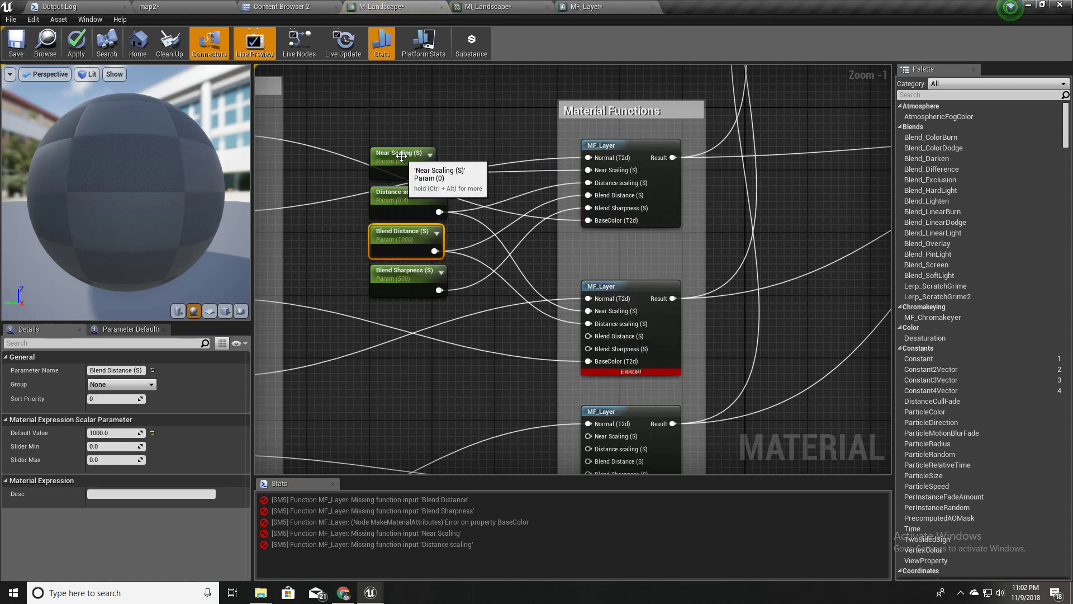
{"action": "left_click", "coordinate": [401, 156]}
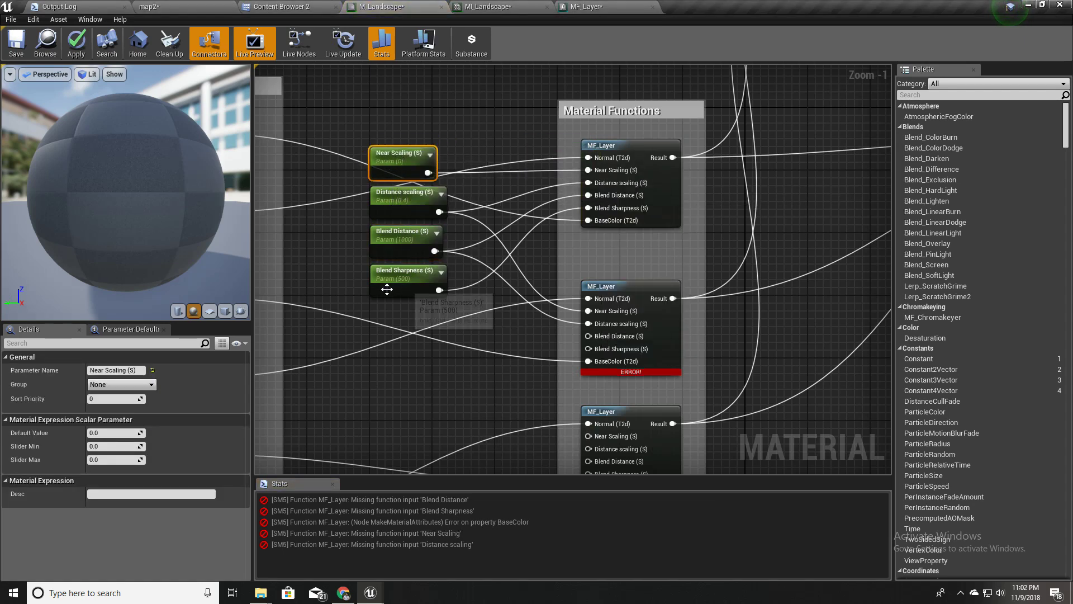
{"action": "left_click", "coordinate": [111, 437]}
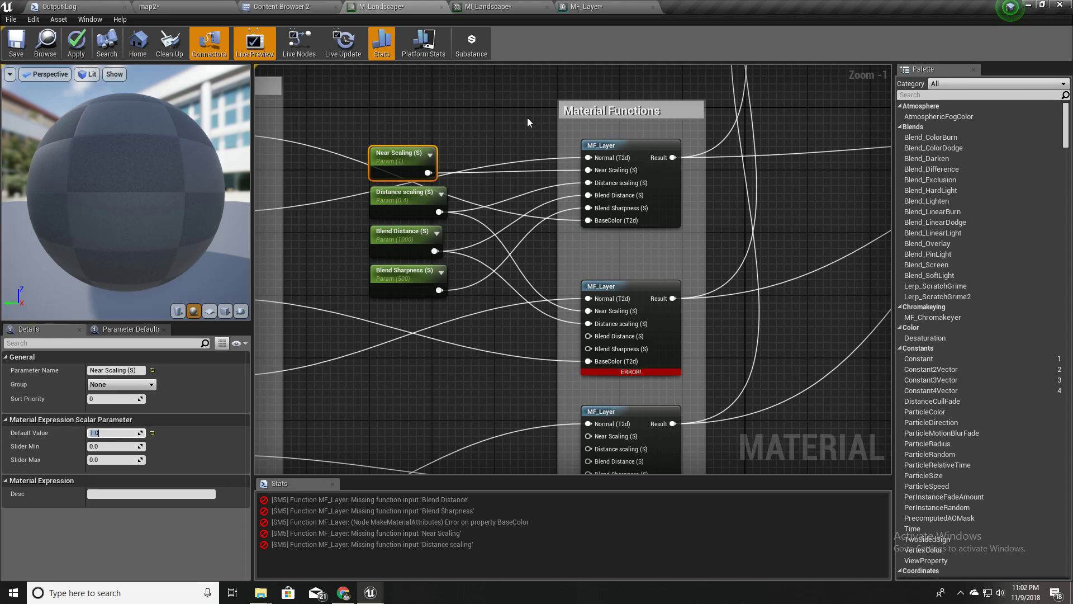
Step: Connect the Near Scaling, Distance scaling, Blend Distance and Blend Sharpness parameters to the matching inputs of the second MF_Layer node
{"action": "left_click_drag", "start_coordinate": [438, 177], "coordinate": [590, 311]}
{"action": "left_click_drag", "start_coordinate": [439, 211], "coordinate": [436, 252]}
{"action": "left_click_drag", "start_coordinate": [439, 290], "coordinate": [592, 350]}
Step: Connect the four scaling and blend parameters to the matching inputs of the third MF_Layer node
{"action": "right_click_drag", "start_coordinate": [500, 374], "coordinate": [447, 206]}
{"action": "scroll", "coordinate": [507, 251], "scroll_direction": "down", "scroll_amount": 2}
{"action": "left_click_drag", "start_coordinate": [415, 89], "coordinate": [539, 291]}
{"action": "left_click_drag", "start_coordinate": [426, 119], "coordinate": [539, 306]}
{"action": "left_click_drag", "start_coordinate": [421, 149], "coordinate": [513, 305]}
{"action": "left_click_drag", "start_coordinate": [421, 149], "coordinate": [520, 324]}
{"action": "left_click", "coordinate": [426, 208]}
{"action": "left_click_drag", "start_coordinate": [421, 149], "coordinate": [539, 311]}
{"action": "left_click_drag", "start_coordinate": [425, 179], "coordinate": [539, 323]}
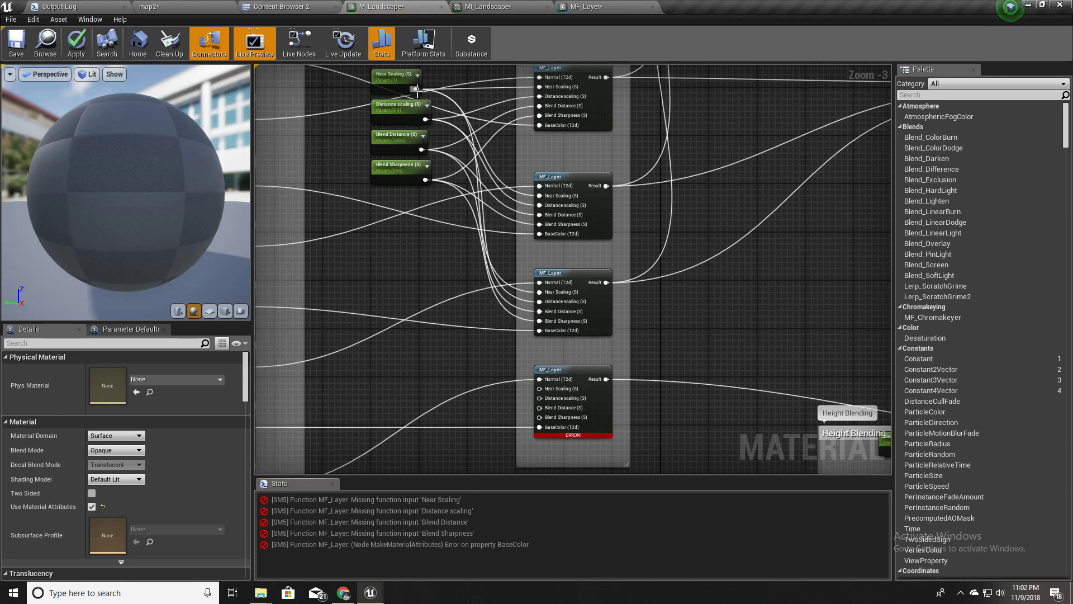
Step: Connect the four scaling and blend parameters to the matching inputs of the fourth MF_Layer node, and apply the material
{"action": "left_click_drag", "start_coordinate": [415, 89], "coordinate": [553, 391]}
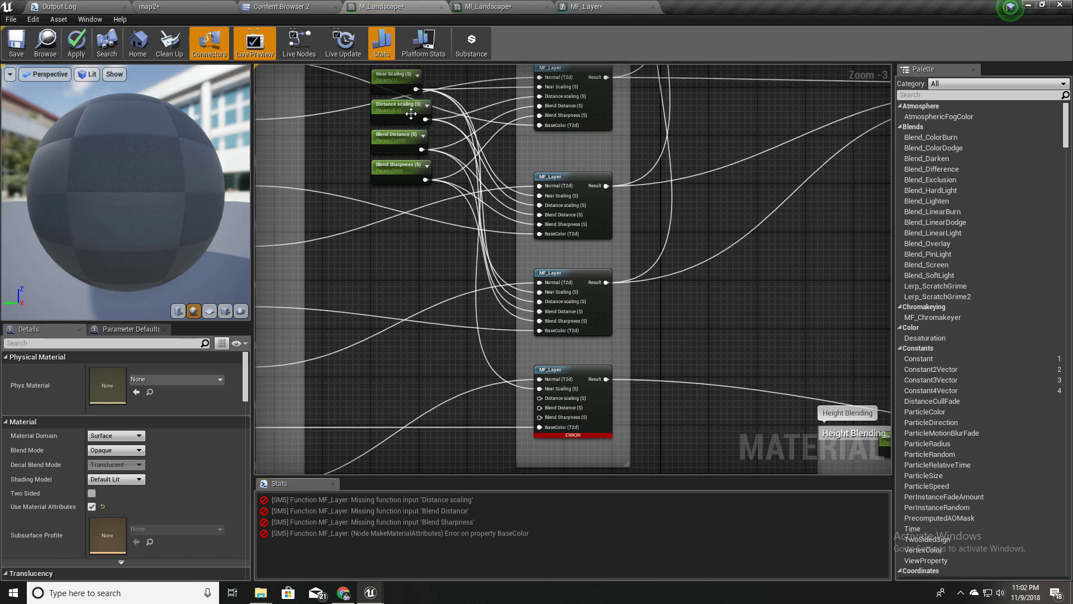
{"action": "left_click_drag", "start_coordinate": [425, 119], "coordinate": [539, 398]}
{"action": "left_click_drag", "start_coordinate": [422, 149], "coordinate": [542, 409]}
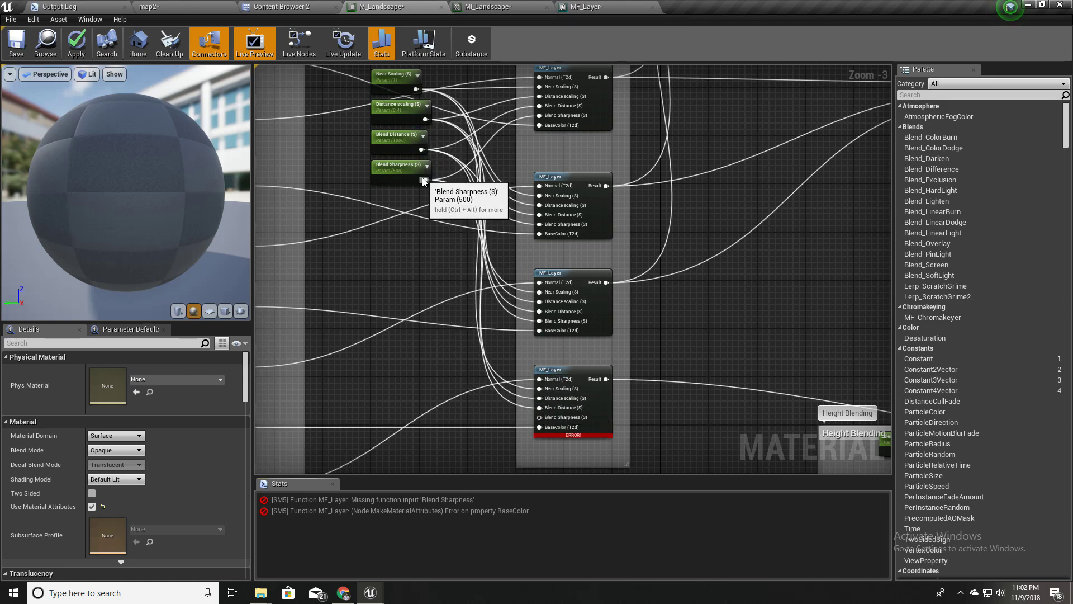
{"action": "left_click_drag", "start_coordinate": [425, 179], "coordinate": [538, 417]}
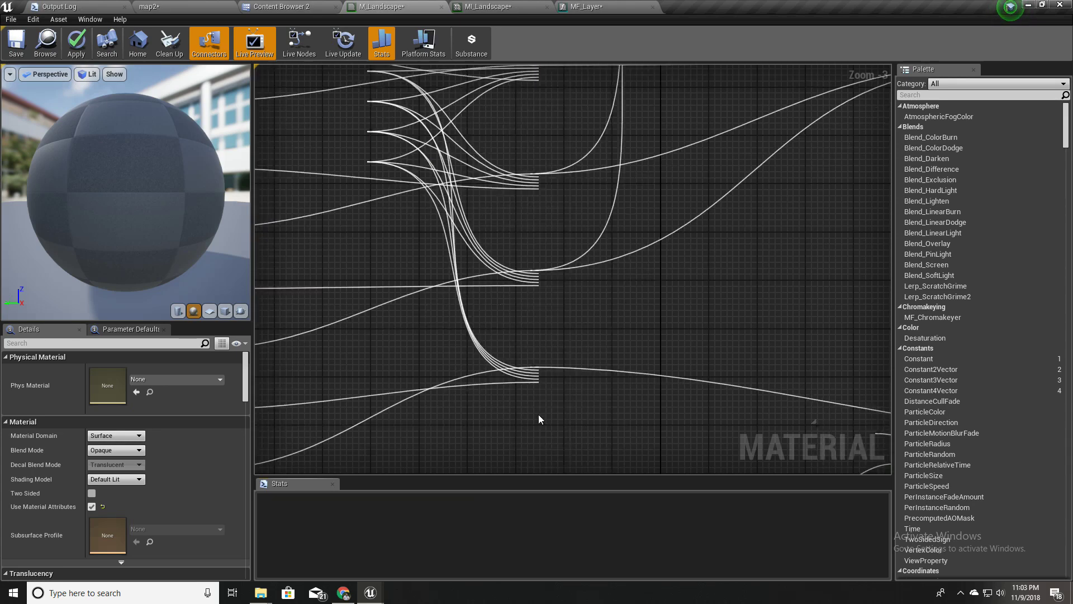
{"action": "right_click_drag", "start_coordinate": [398, 253], "coordinate": [404, 314]}
{"action": "scroll", "coordinate": [404, 314], "scroll_direction": "down", "scroll_amount": 1}
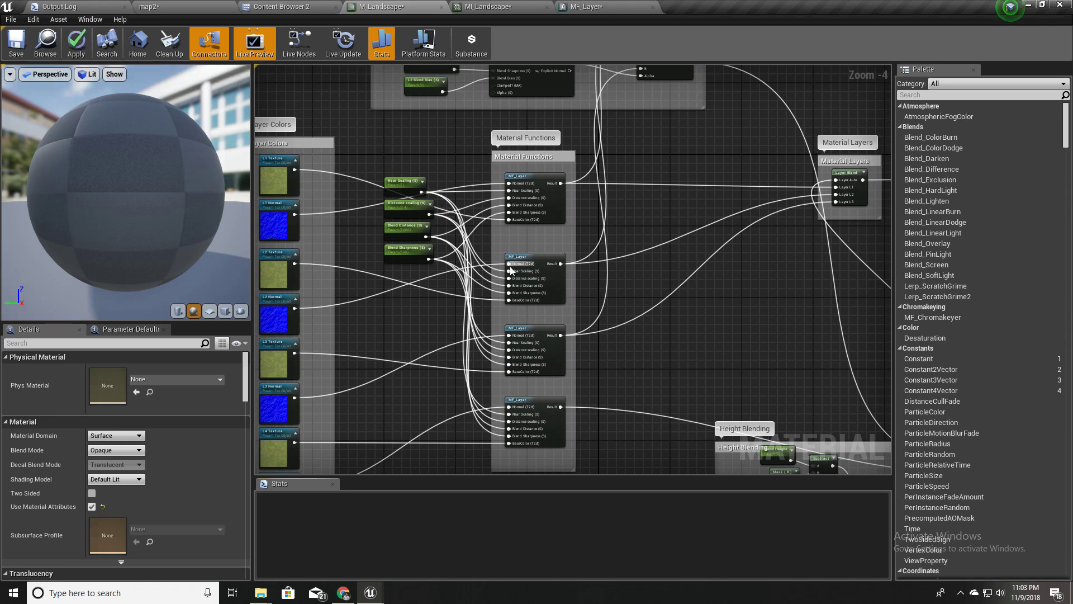
{"action": "scroll", "coordinate": [554, 176], "scroll_direction": "up", "scroll_amount": 3}
{"action": "right_click_drag", "start_coordinate": [354, 124], "coordinate": [435, 131]}
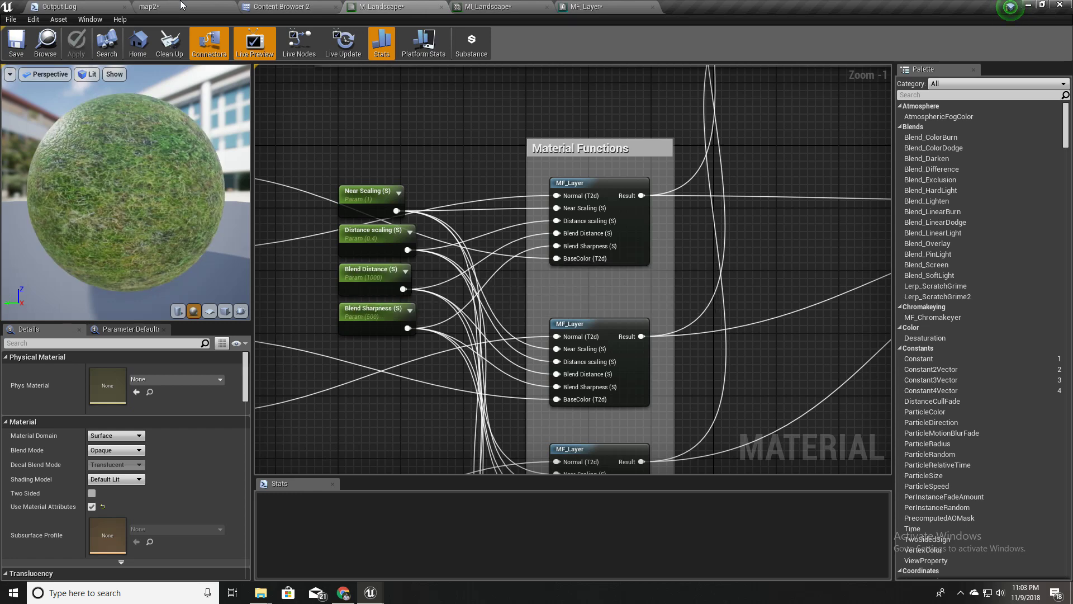
Step: Examine the near and distant grass texture scaling on the map2 landscape in a full-screen viewport, including from higher up
{"action": "left_click", "coordinate": [181, 6]}
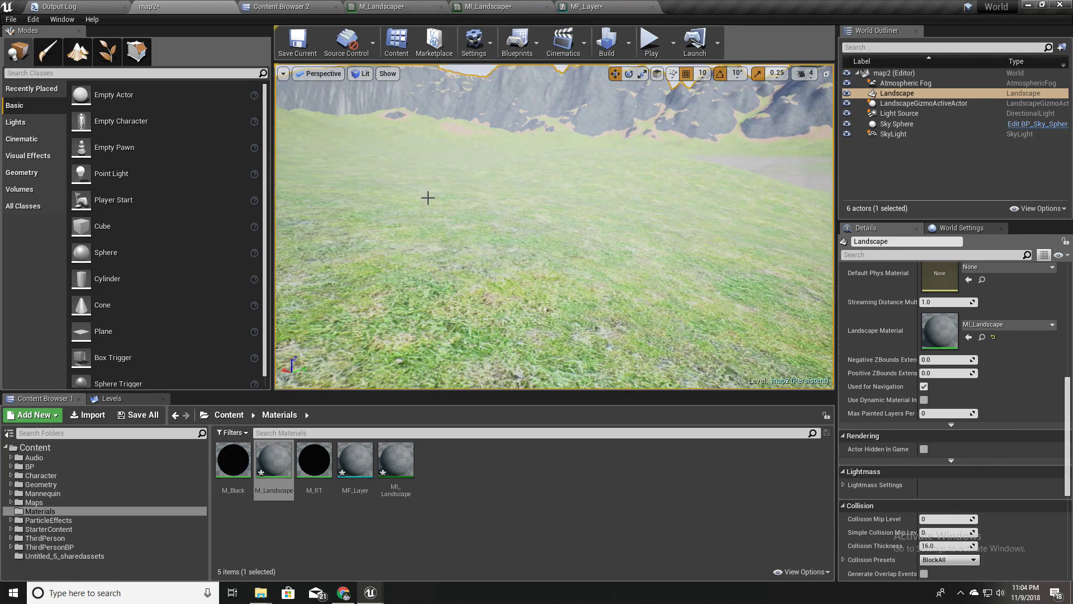
{"action": "key", "text": "F11"}
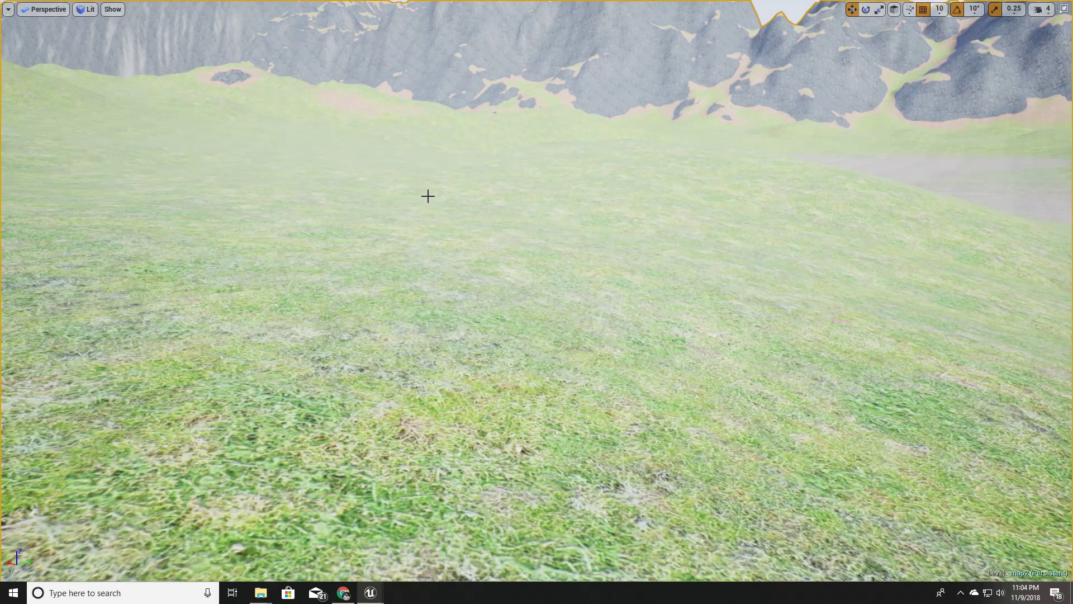
{"action": "right_click_drag", "start_coordinate": [428, 196], "coordinate": [366, 167]}
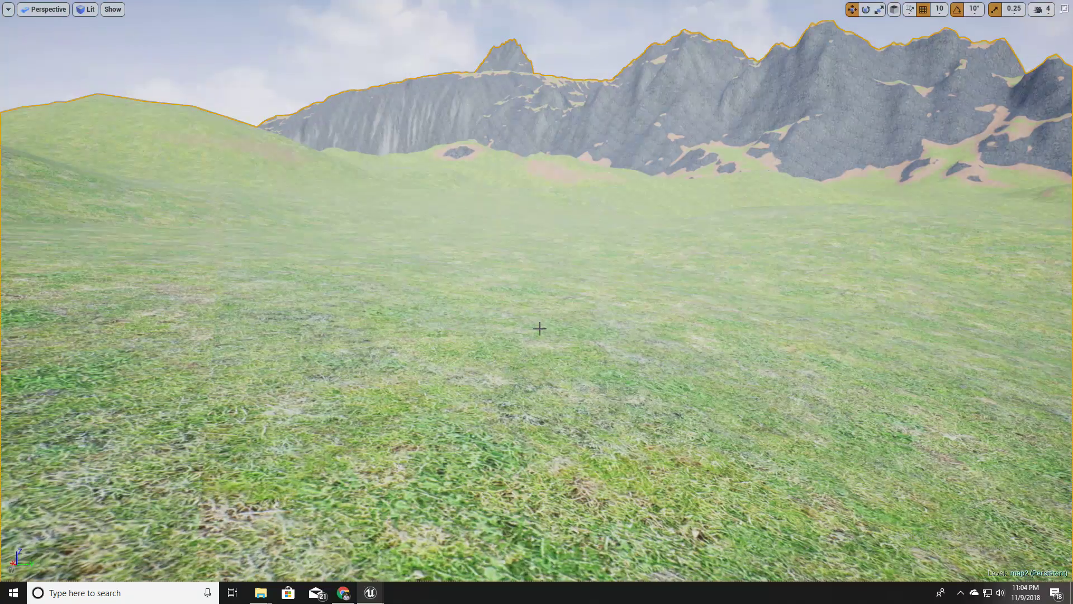
{"action": "right_click_drag", "start_coordinate": [540, 329], "coordinate": [668, 337]}
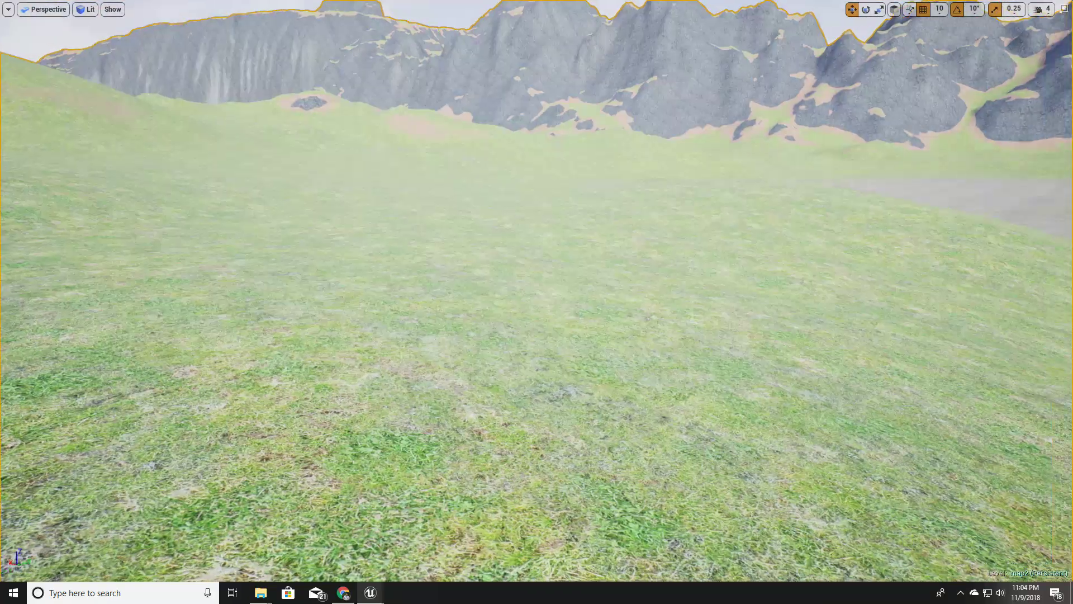
{"action": "right_click_drag", "start_coordinate": [517, 299], "coordinate": [503, 302]}
{"action": "right_click_drag", "start_coordinate": [369, 437], "coordinate": [448, 390]}
{"action": "right_click_drag", "start_coordinate": [430, 291], "coordinate": [460, 290]}
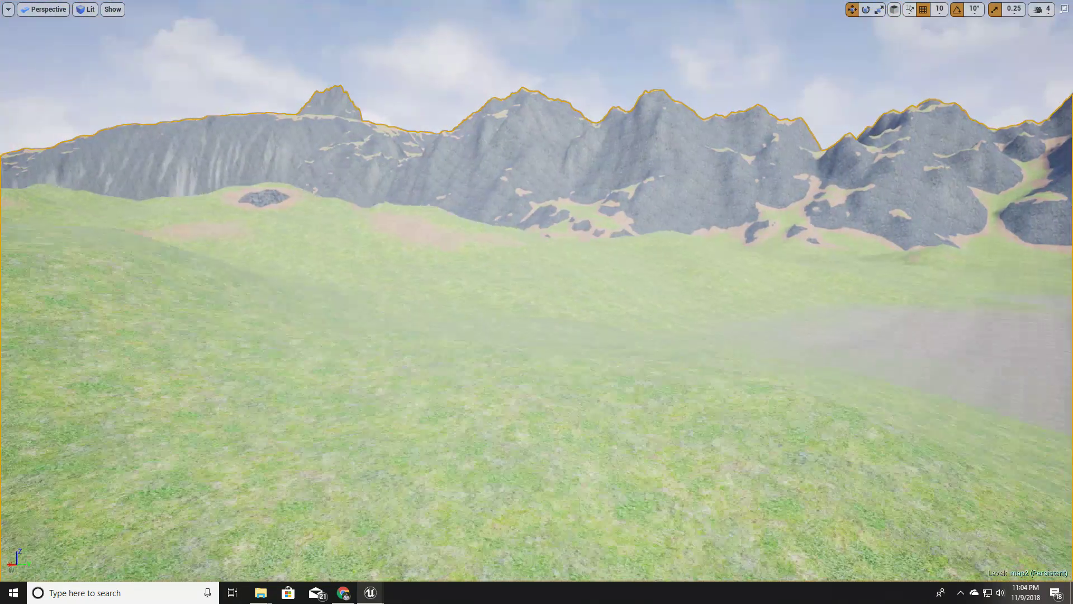
{"action": "key", "text": "F11"}
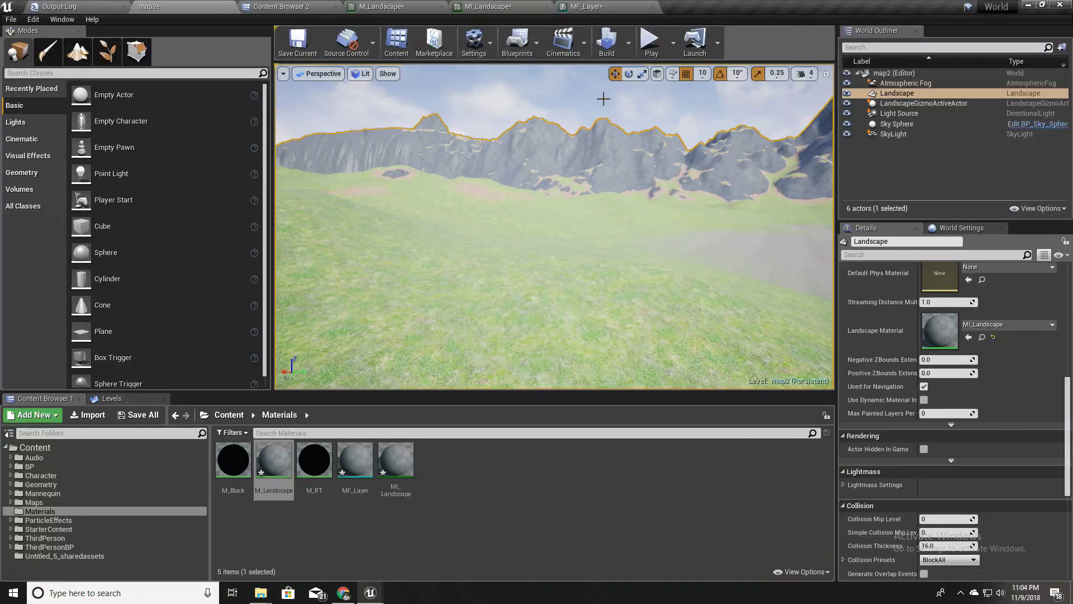
Step: Undock the MI_Landscape editor as a floating window over the map2 level and position it clear of most of the landscape view
{"action": "left_click", "coordinate": [391, 6]}
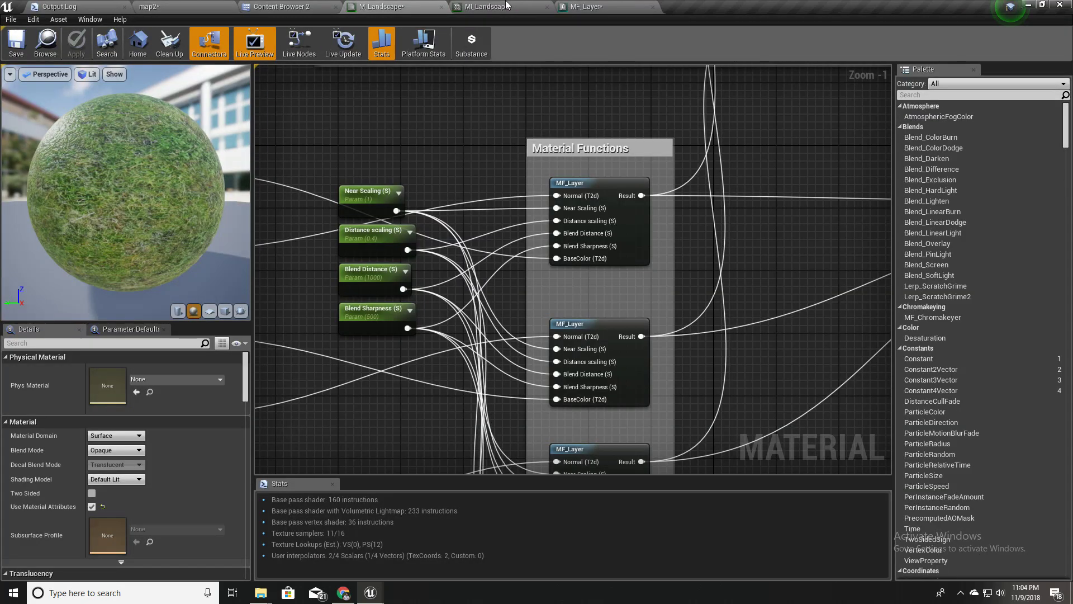
{"action": "left_click_drag", "start_coordinate": [506, 6], "coordinate": [308, 233]}
{"action": "left_click", "coordinate": [159, 6]}
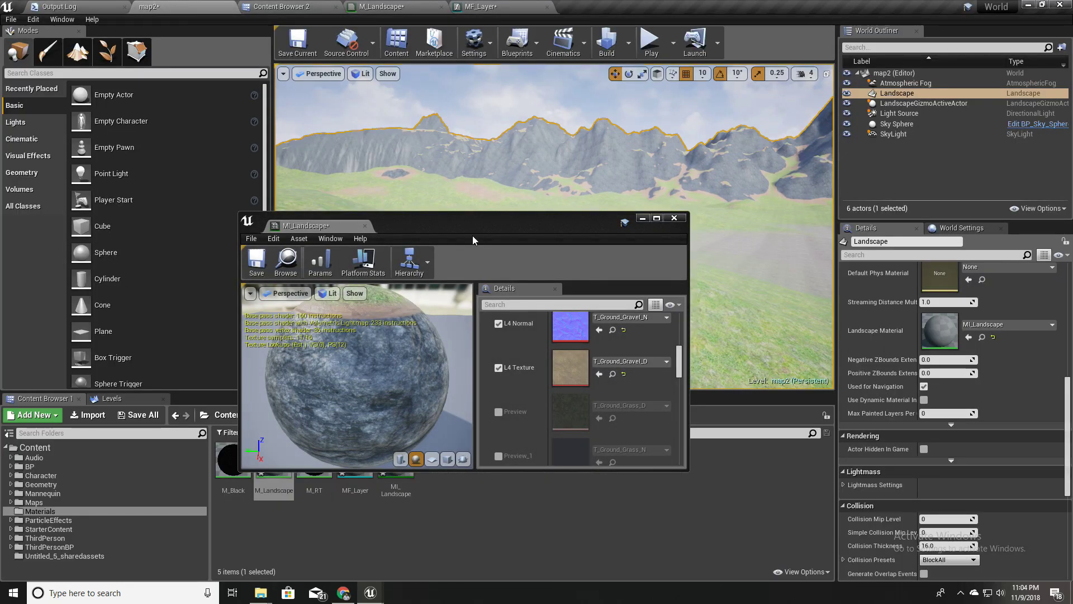
{"action": "left_click_drag", "start_coordinate": [456, 224], "coordinate": [473, 312]}
{"action": "scroll", "coordinate": [572, 461], "scroll_direction": "down", "scroll_amount": 6}
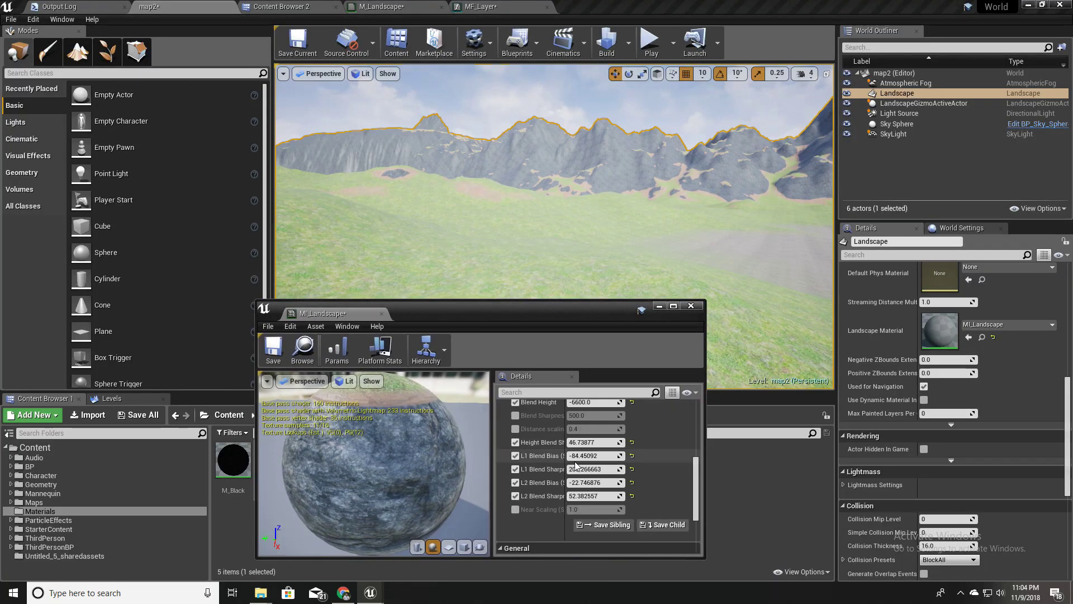
{"action": "scroll", "coordinate": [574, 464], "scroll_direction": "up", "scroll_amount": 6}
{"action": "scroll", "coordinate": [574, 464], "scroll_direction": "down", "scroll_amount": 6}
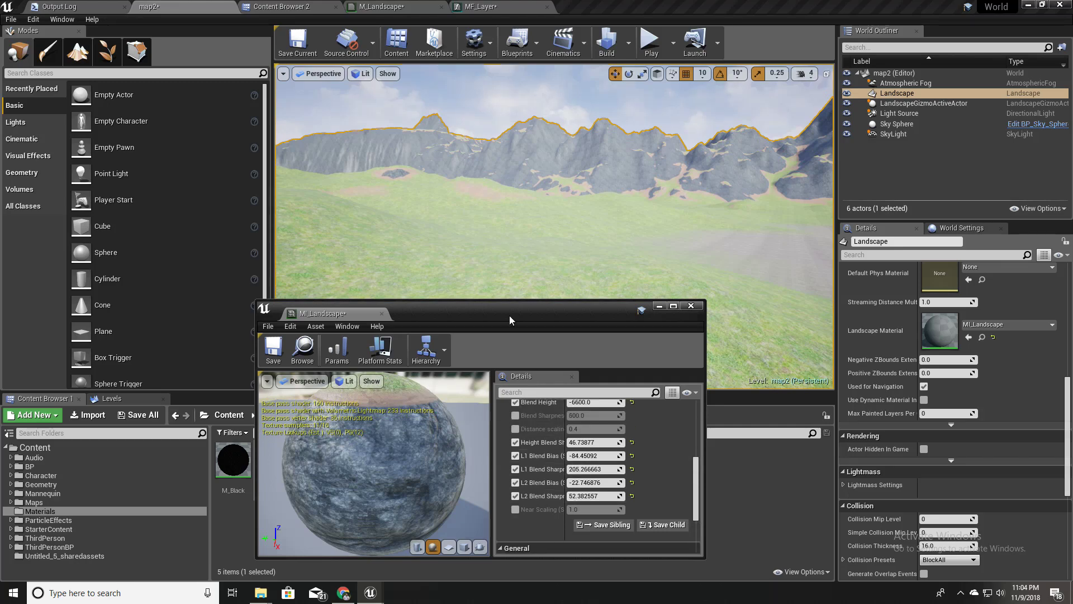
{"action": "left_click_drag", "start_coordinate": [509, 316], "coordinate": [398, 339]}
Step: Enable the Blend Distance, Blend Sharpness and Distance scaling parameter overrides in MI_Landscape
{"action": "right_click_drag", "start_coordinate": [582, 240], "coordinate": [617, 234]}
{"action": "key", "text": "w"}
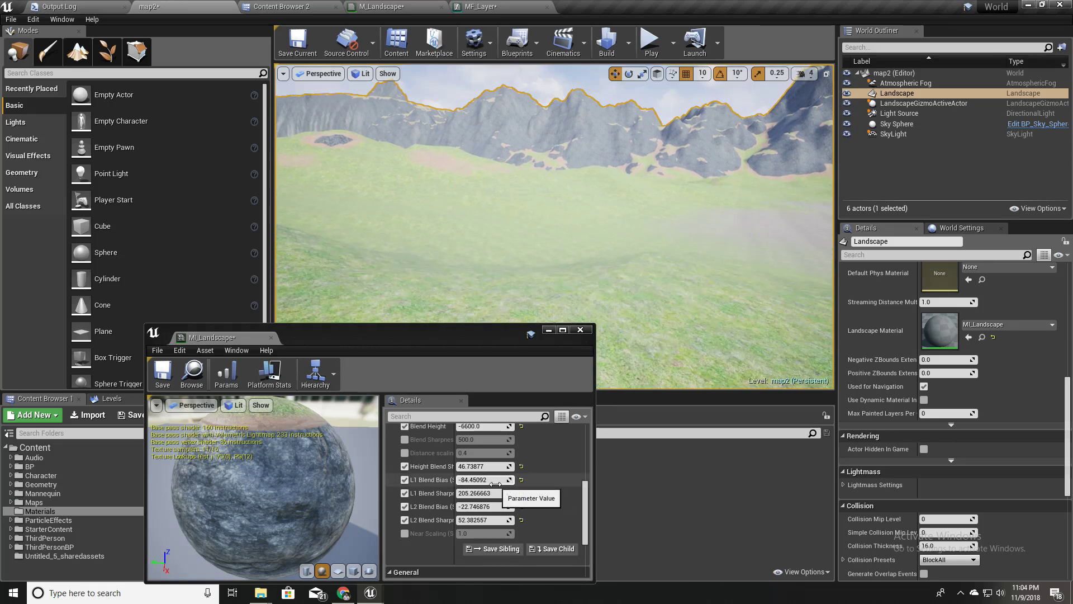
{"action": "scroll", "coordinate": [416, 472], "scroll_direction": "up", "scroll_amount": 1}
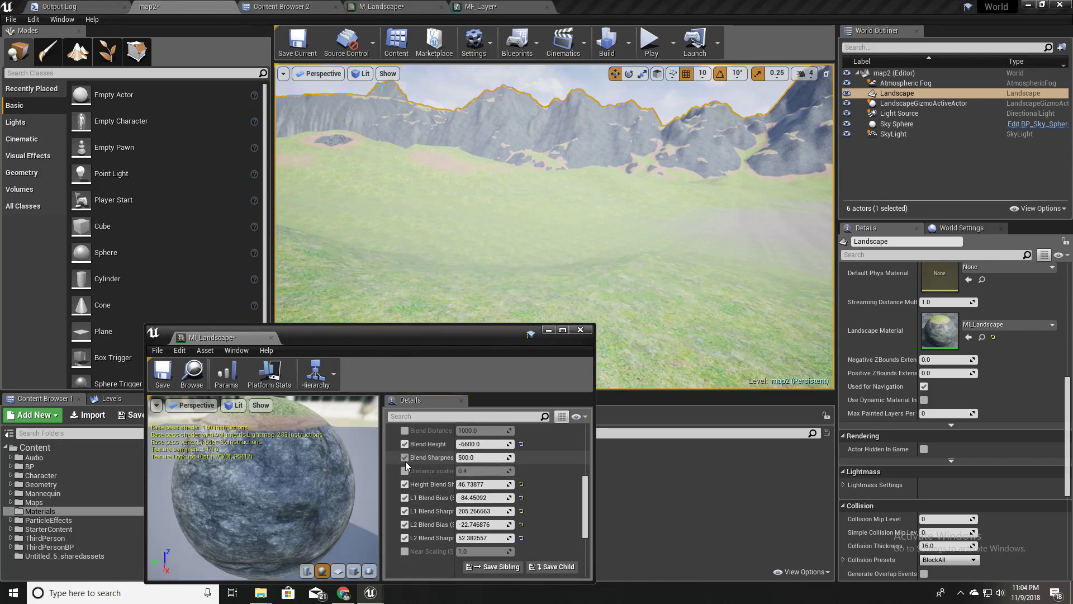
{"action": "left_click", "coordinate": [404, 471]}
{"action": "left_click", "coordinate": [405, 457]}
{"action": "scroll", "coordinate": [410, 445], "scroll_direction": "up", "scroll_amount": 1}
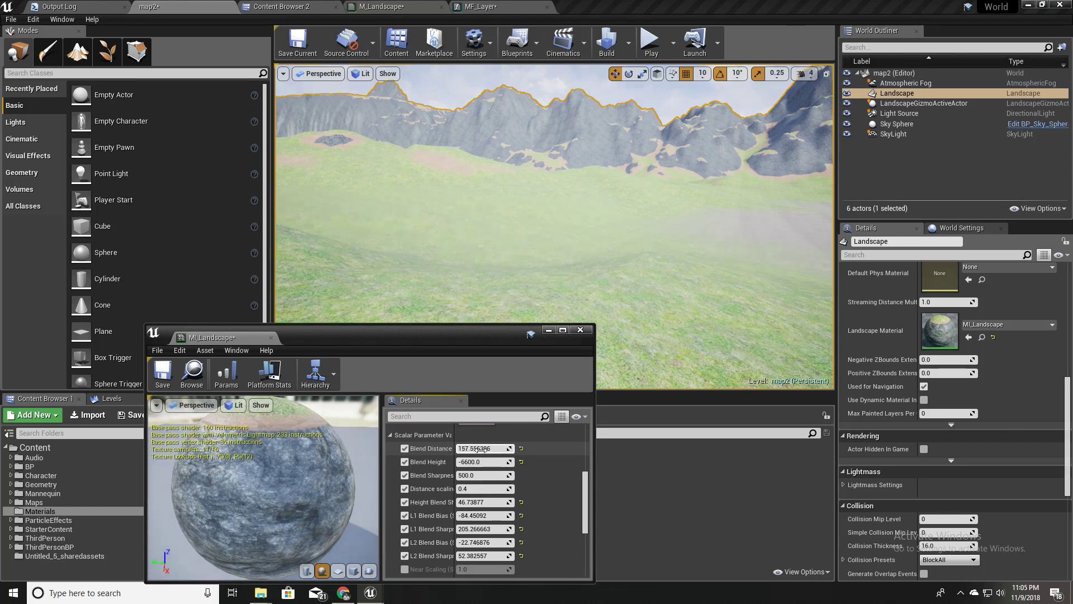
Step: Try other Blend Distance values, including 2000, against the landscape view and return the parameter to 1000
{"action": "left_click_drag", "start_coordinate": [484, 448], "coordinate": [494, 448]}
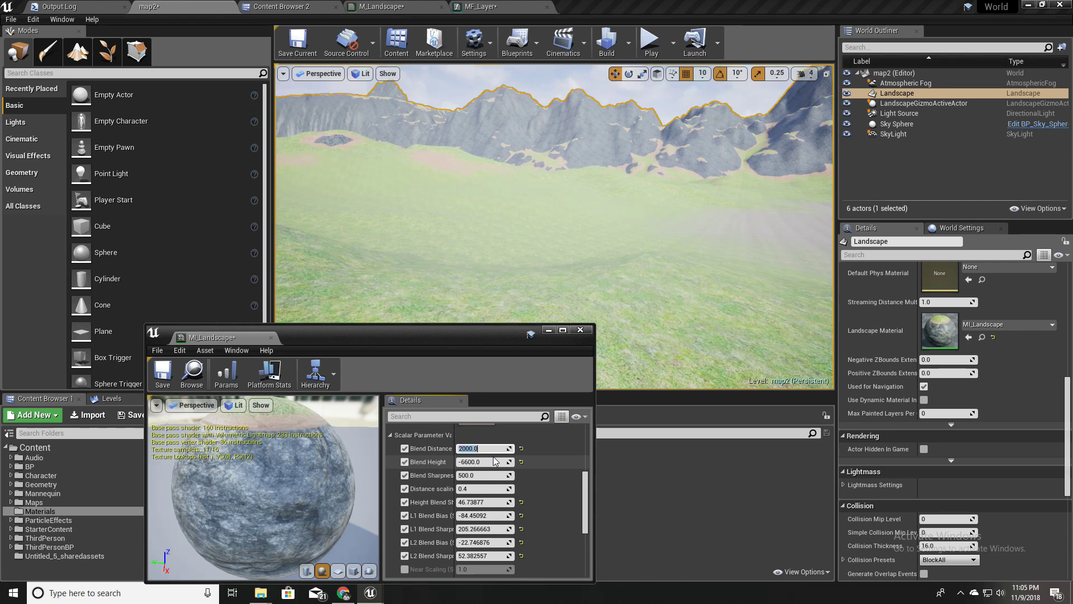
{"action": "left_click", "coordinate": [549, 451]}
{"action": "mouse_move", "coordinate": [490, 448]}
{"action": "left_mouse_down"}
{"action": "mouse_move", "coordinate": [458, 448]}
{"action": "mouse_move", "coordinate": [503, 448]}
{"action": "left_mouse_up"}
{"action": "left_click", "coordinate": [489, 448]}
{"action": "type", "text": "1000"}
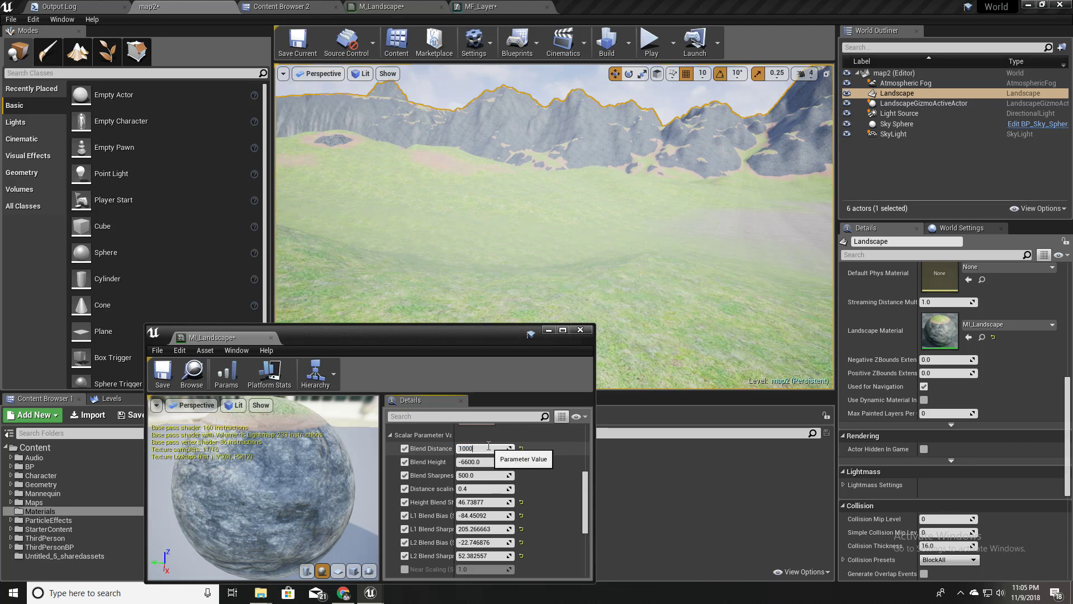
{"action": "key", "text": "Return"}
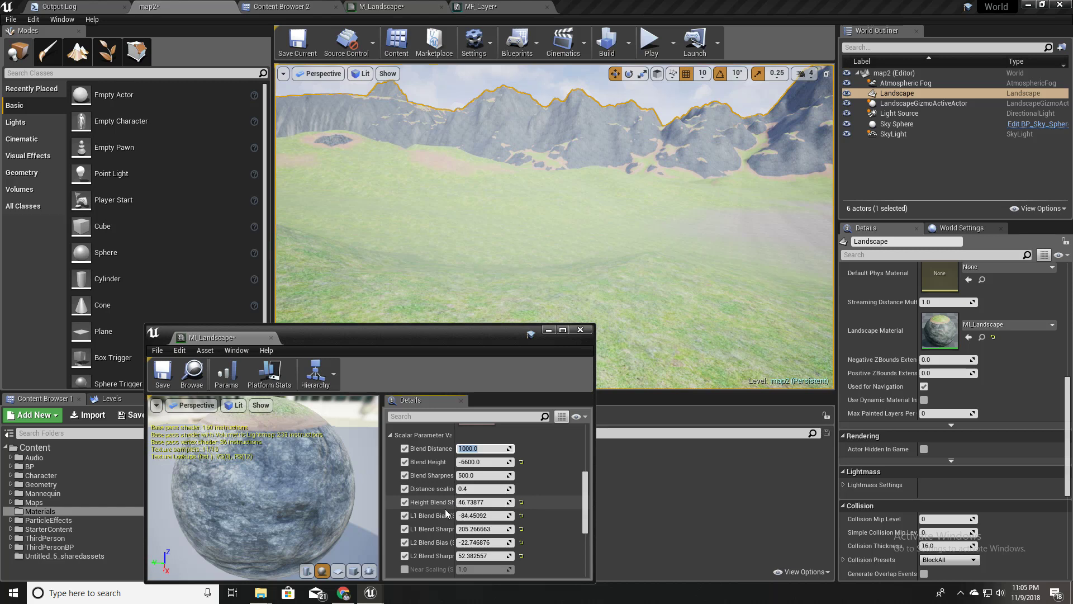
Step: Enable the Near Scaling override and compare values of 2, 5 and 1 on the landscape, finishing at 1
{"action": "scroll", "coordinate": [442, 518], "scroll_direction": "down", "scroll_amount": 2}
{"action": "left_click", "coordinate": [404, 533]}
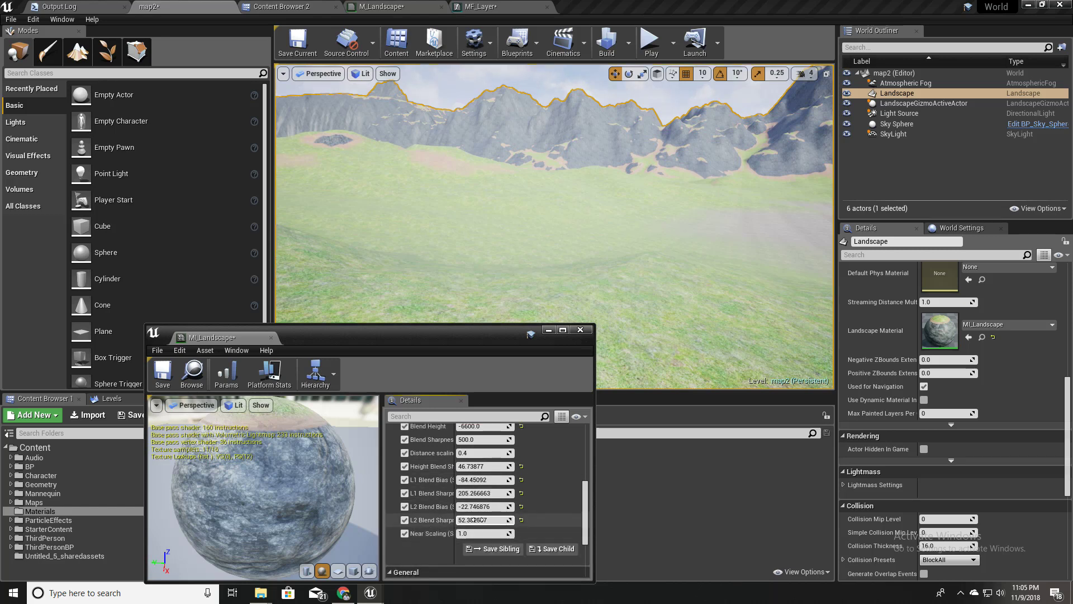
{"action": "left_click", "coordinate": [482, 534]}
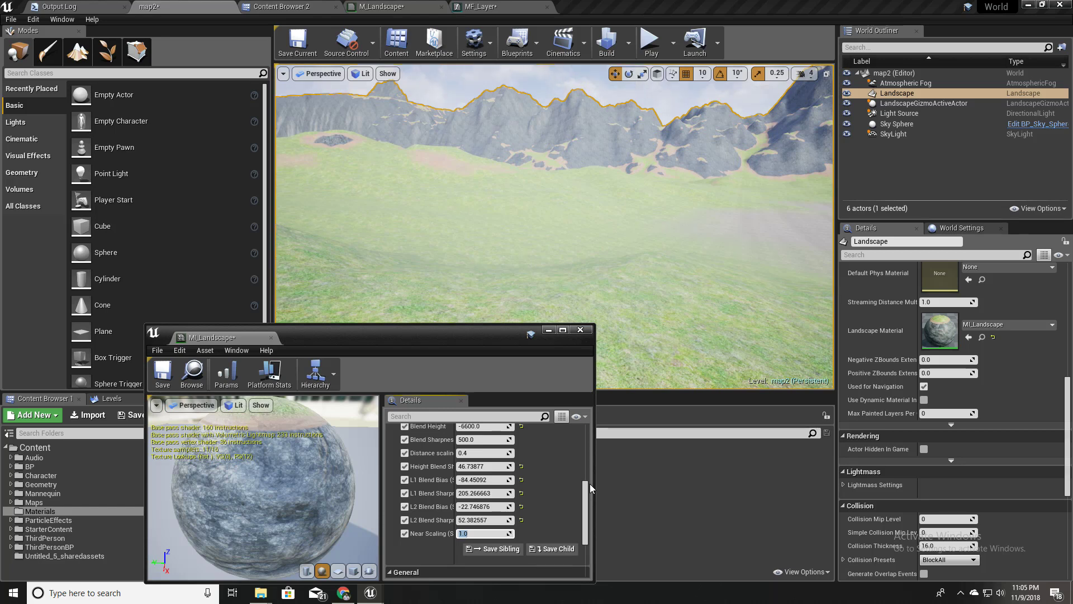
{"action": "type", "text": "2"}
{"action": "key", "text": "Return"}
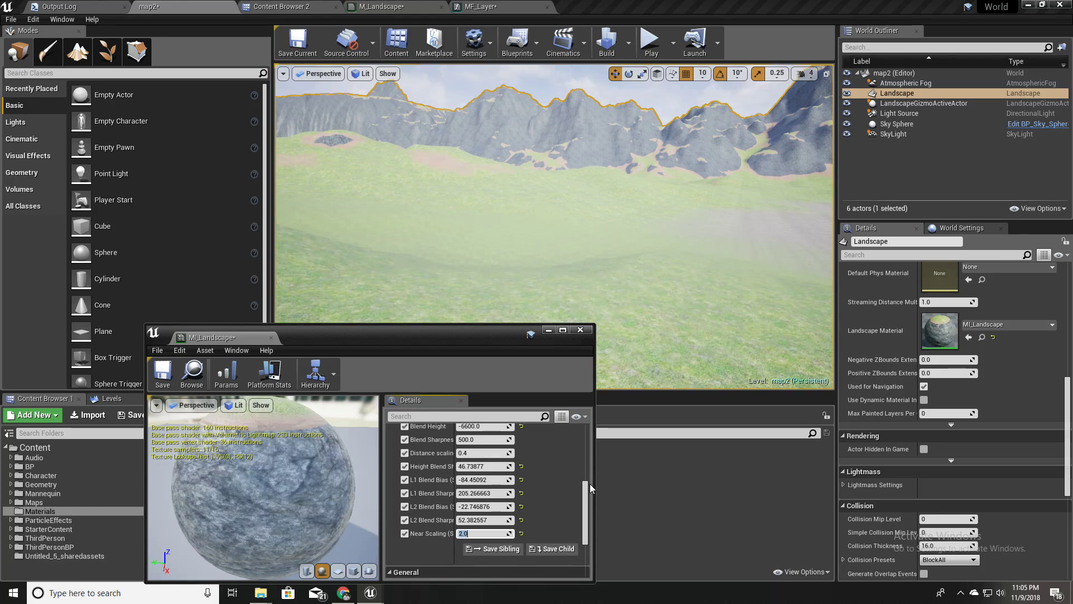
{"action": "type", "text": "5"}
{"action": "key", "text": "Return"}
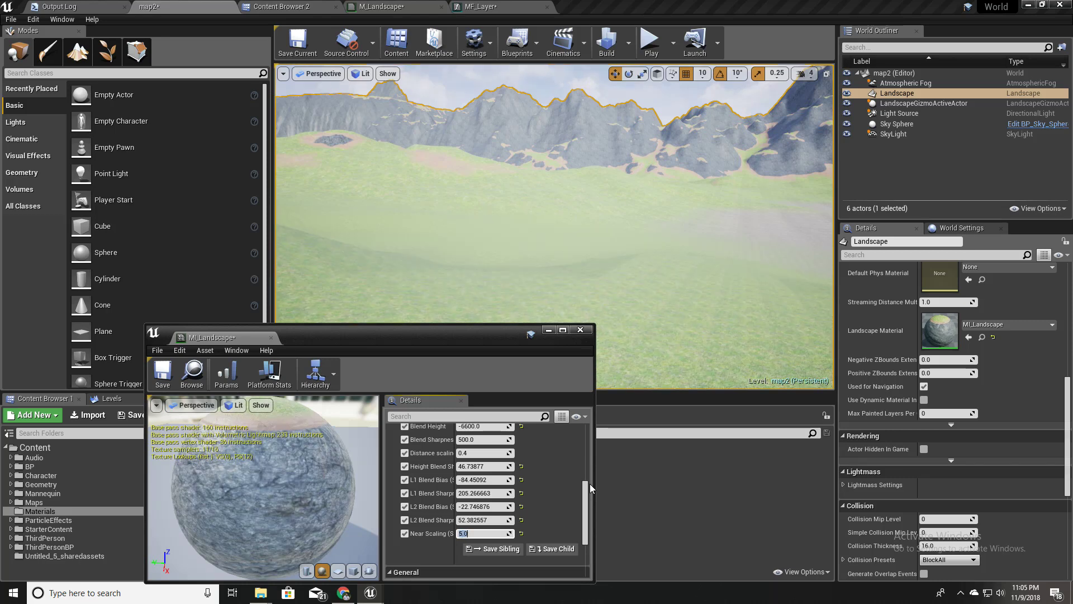
{"action": "type", "text": "1"}
{"action": "key", "text": "Return"}
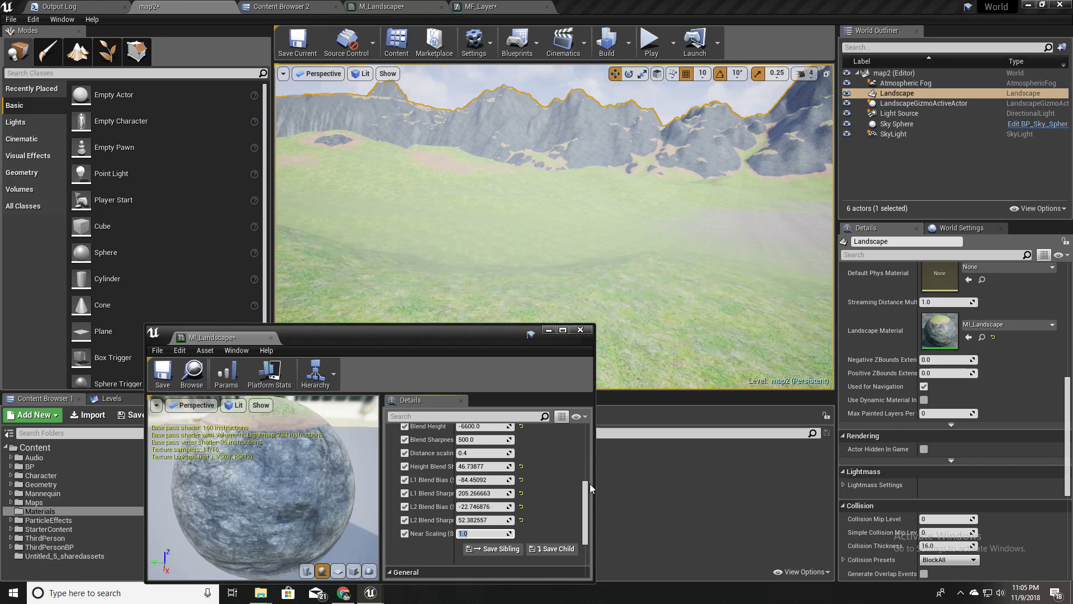
{"action": "type", "text": "5"}
{"action": "key", "text": "Return"}
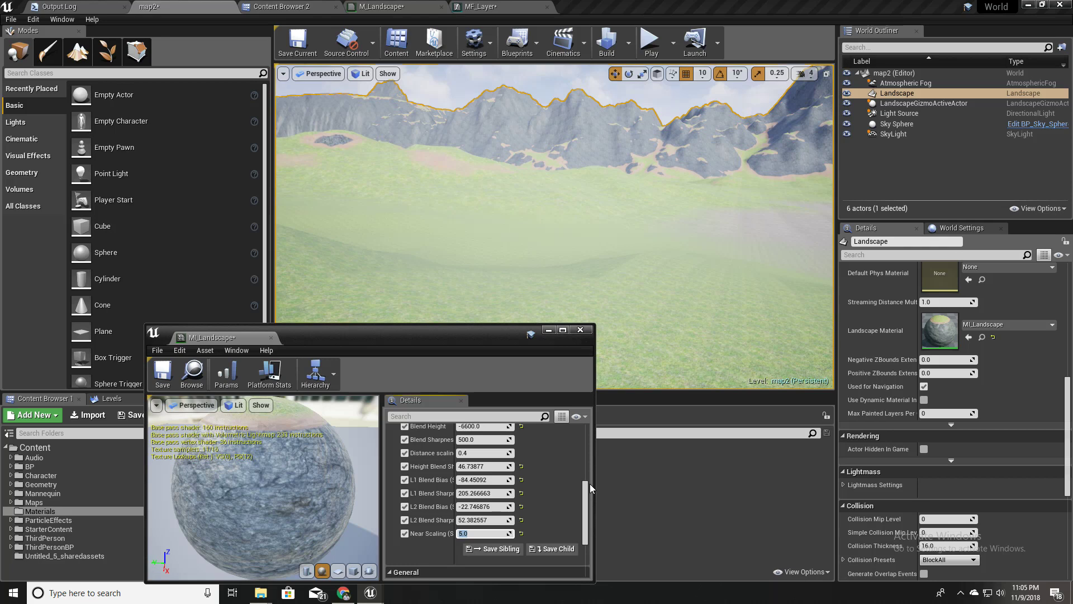
{"action": "type", "text": "1"}
{"action": "key", "text": "Return"}
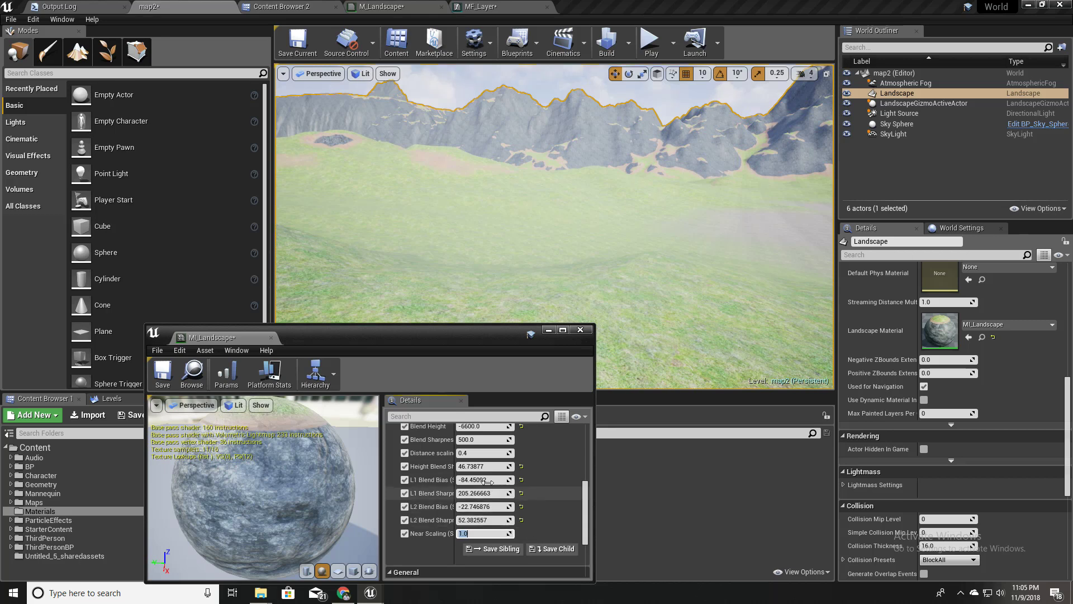
Step: Try Distance scaling values of 0.1 and 0.2 on the landscape and return the parameter to 0.4
{"action": "left_click", "coordinate": [482, 454]}
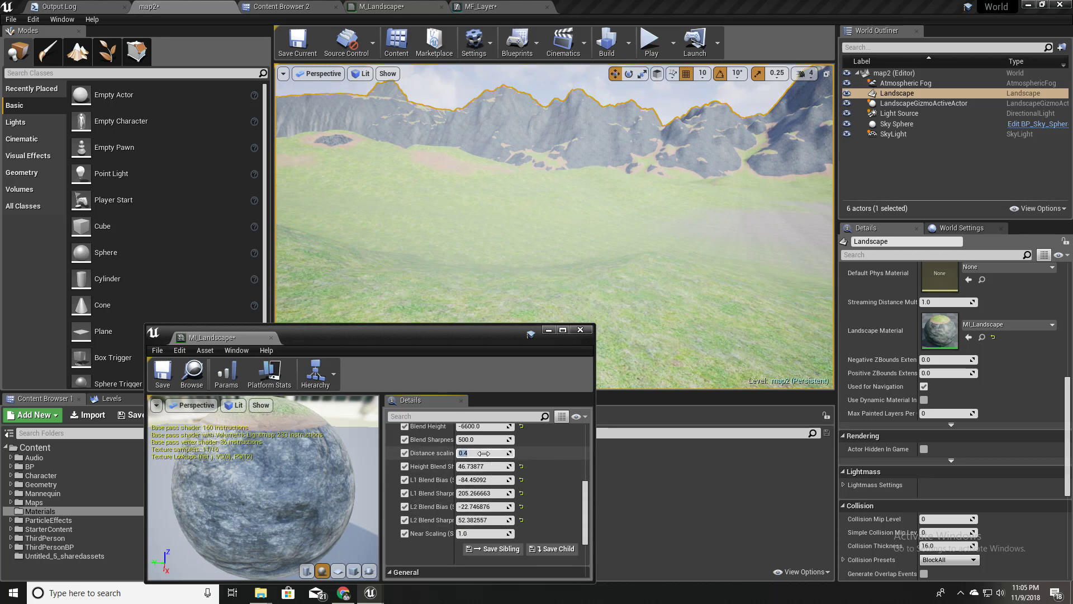
{"action": "type", "text": "0.1"}
{"action": "key", "text": "Return"}
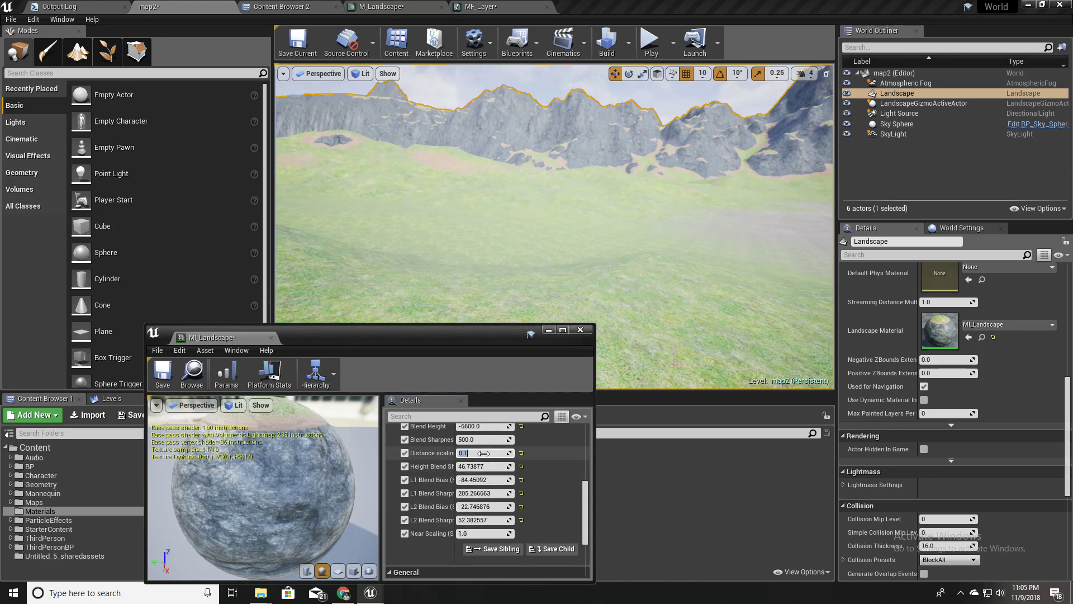
{"action": "type", "text": "0.2"}
{"action": "key", "text": "Return"}
{"action": "type", "text": "0.1"}
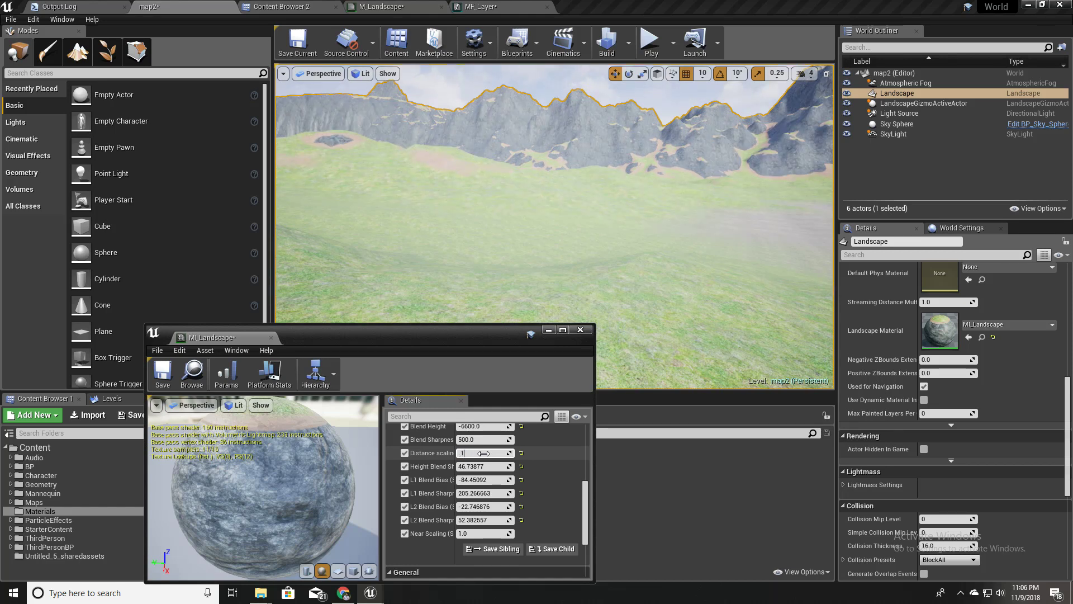
{"action": "key", "text": "Return"}
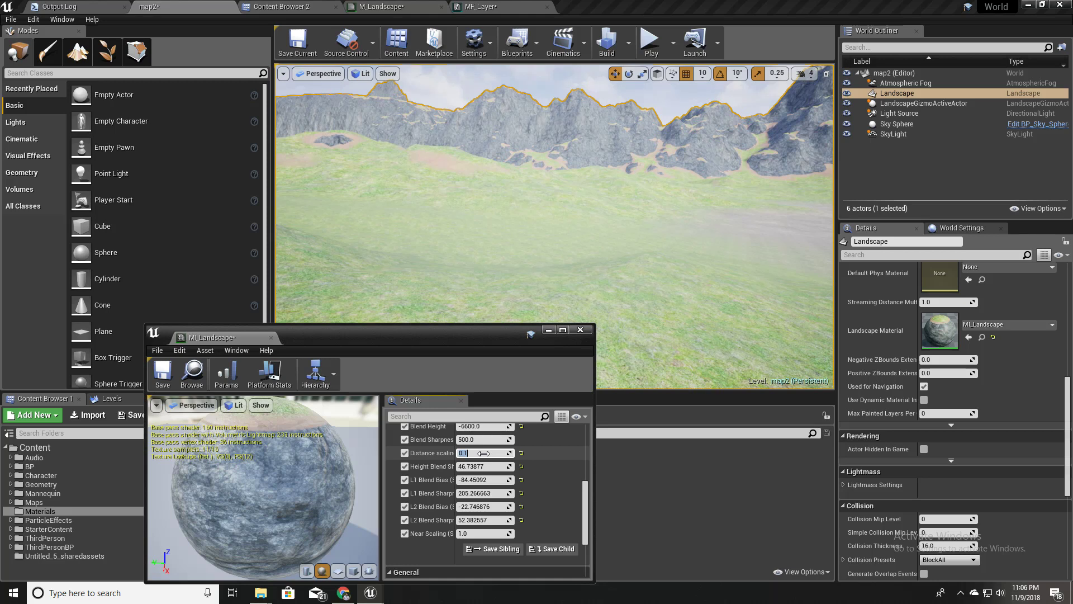
{"action": "type", "text": ".4"}
{"action": "key", "text": "Return"}
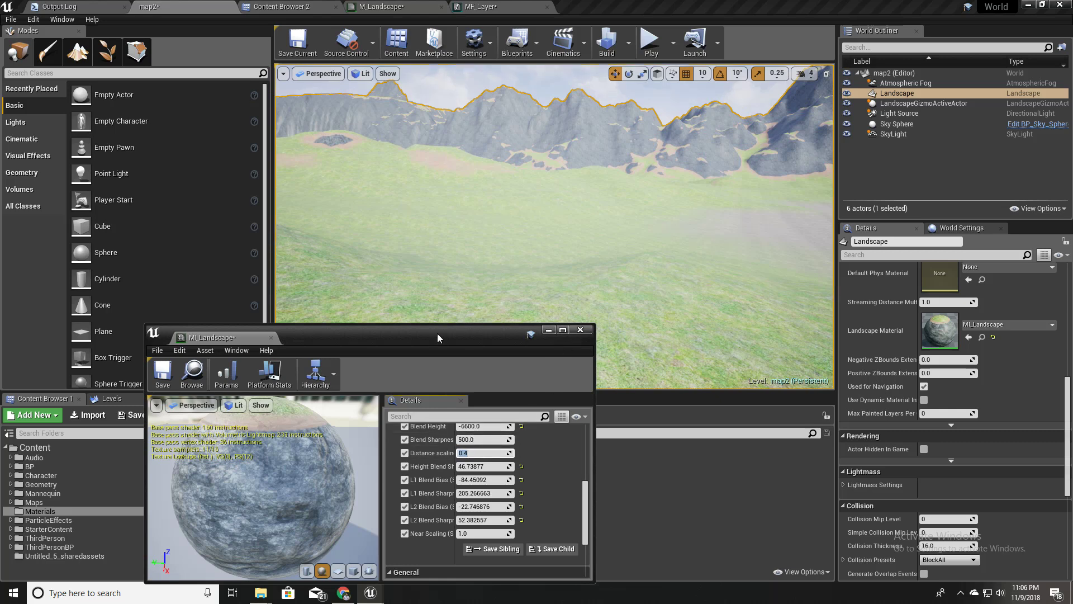
Step: Close the floating MI_Landscape editor and examine the near and distant grass blending in a full-screen map2 viewport
{"action": "left_click_drag", "start_coordinate": [437, 333], "coordinate": [336, 170]}
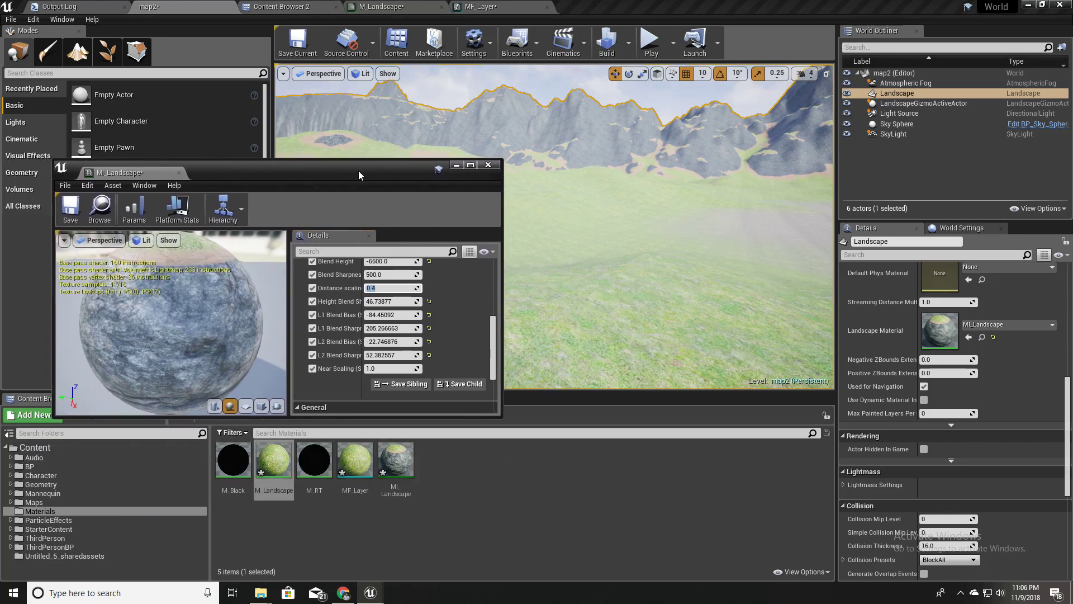
{"action": "left_click", "coordinate": [488, 165]}
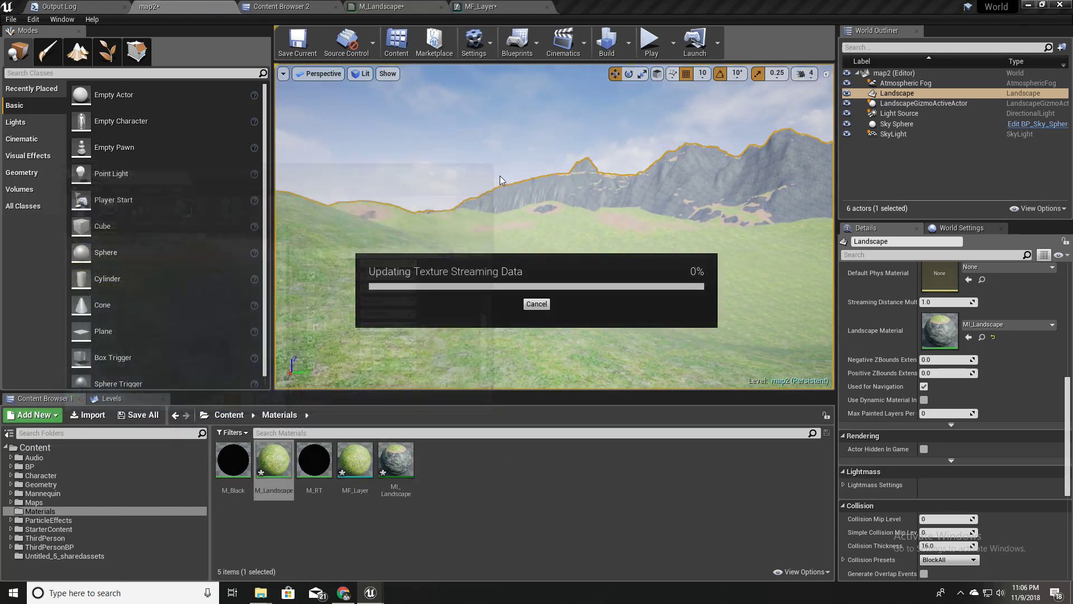
{"action": "right_click_drag", "start_coordinate": [484, 217], "coordinate": [582, 241]}
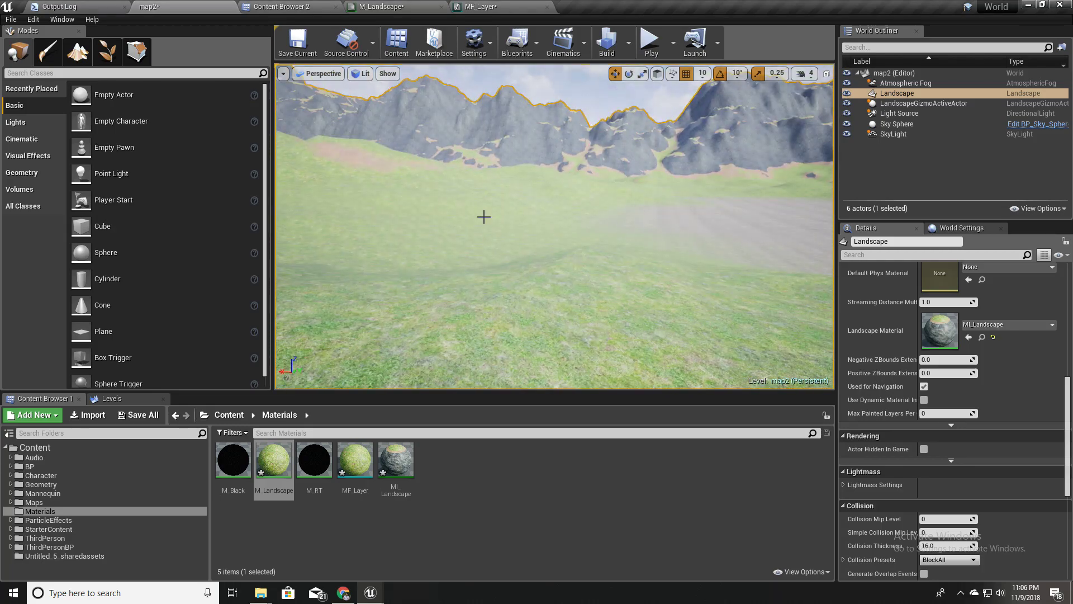
{"action": "key", "text": "F11"}
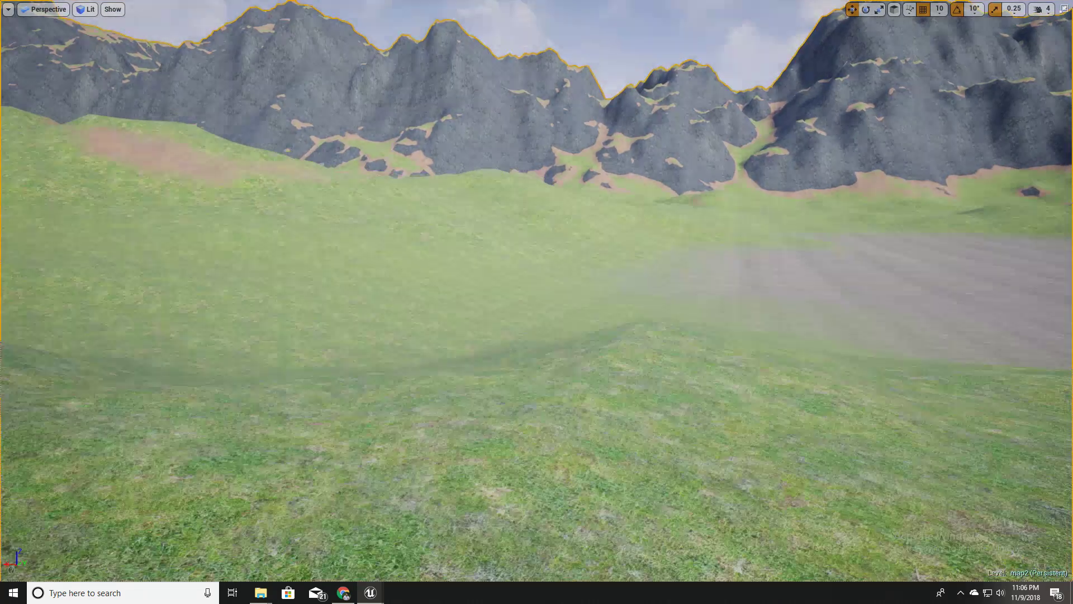
{"action": "mouse_move", "coordinate": [539, 269]}
{"action": "right_mouse_down"}
{"action": "mouse_move", "coordinate": [436, 257]}
{"action": "mouse_move", "coordinate": [559, 272]}
{"action": "mouse_move", "coordinate": [447, 246]}
{"action": "mouse_move", "coordinate": [553, 271]}
{"action": "right_mouse_up"}
{"action": "key", "text": "a"}
{"action": "key", "text": "d"}
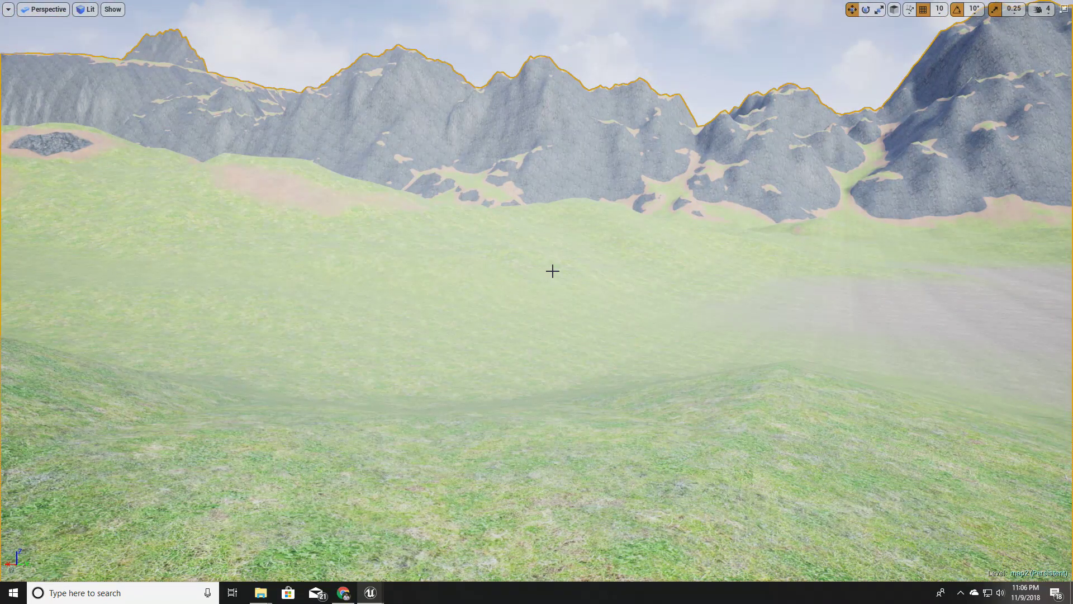
{"action": "mouse_move", "coordinate": [552, 271]}
{"action": "right_mouse_down"}
{"action": "mouse_move", "coordinate": [503, 240]}
{"action": "mouse_move", "coordinate": [557, 271]}
{"action": "right_mouse_up"}
{"action": "key", "text": "s"}
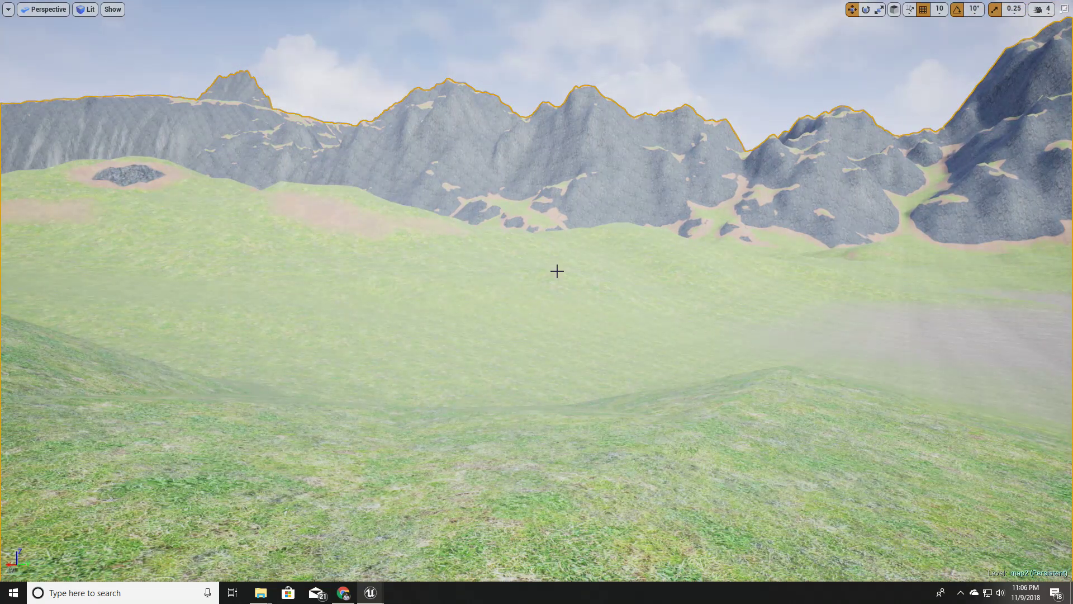